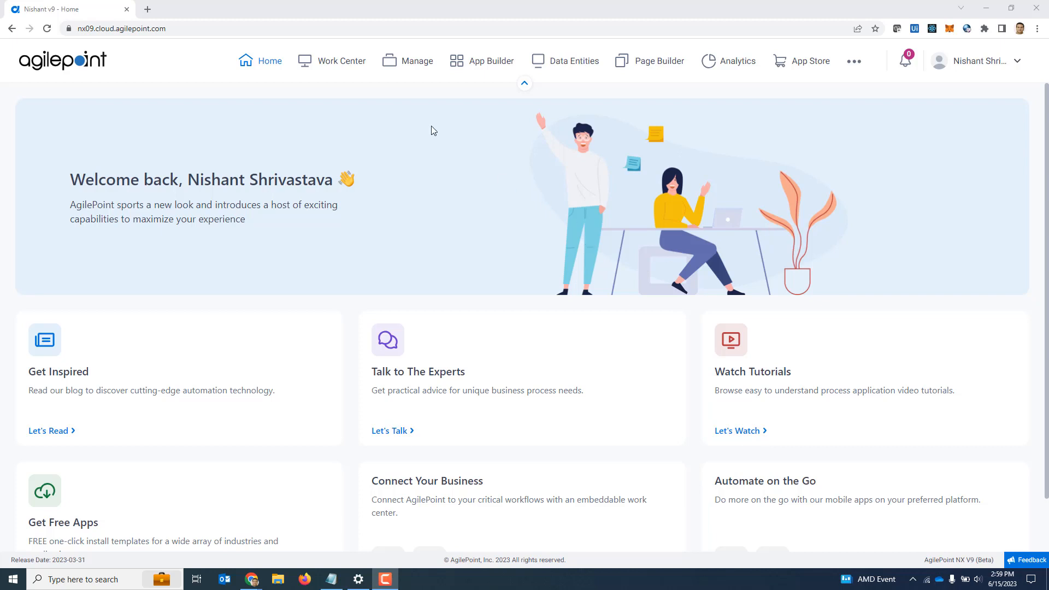
- Start a new Amazon Web Services token in the App Builder's global access tokens
{"action": "left_click", "coordinate": [415, 74]}
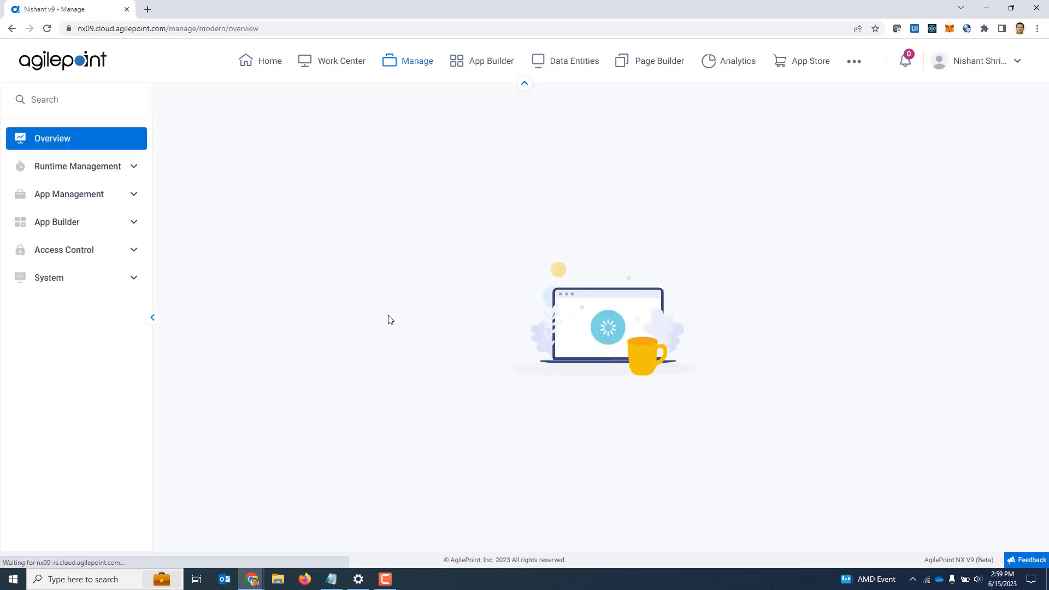
{"action": "left_click", "coordinate": [80, 225]}
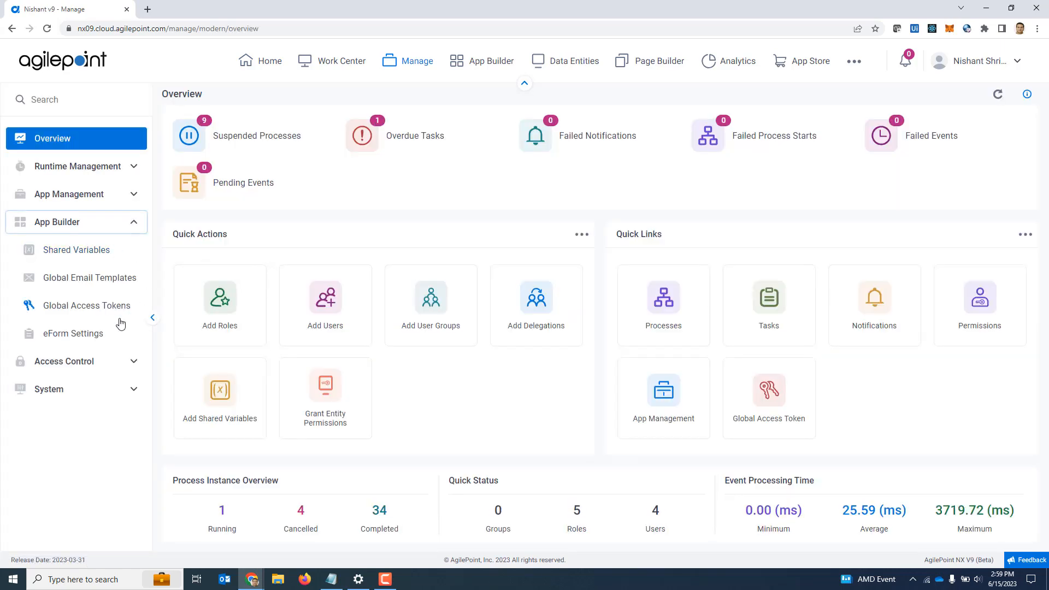
{"action": "left_click", "coordinate": [89, 307]}
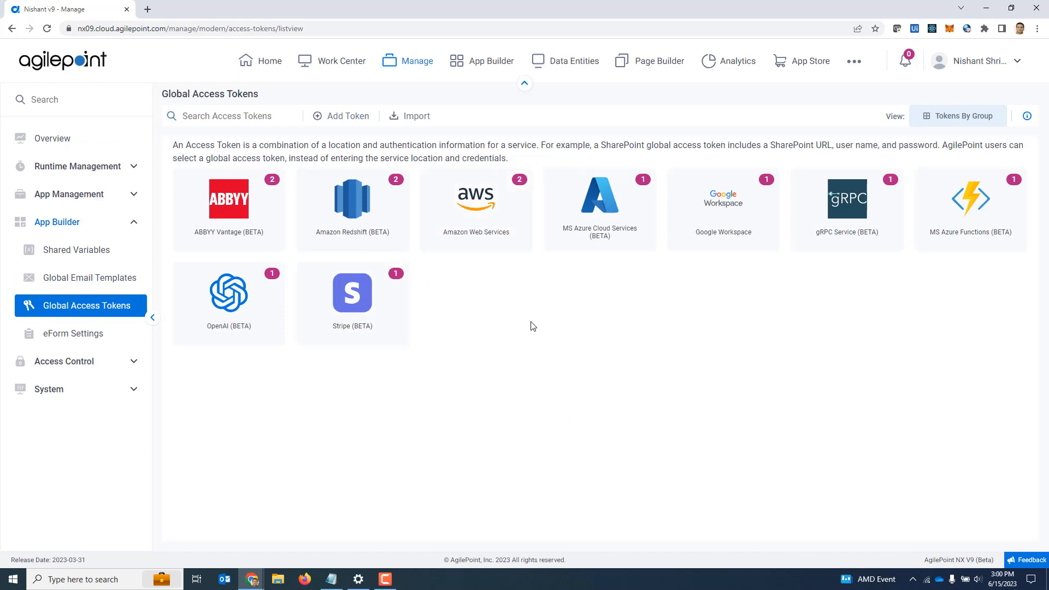
{"action": "left_click", "coordinate": [346, 118]}
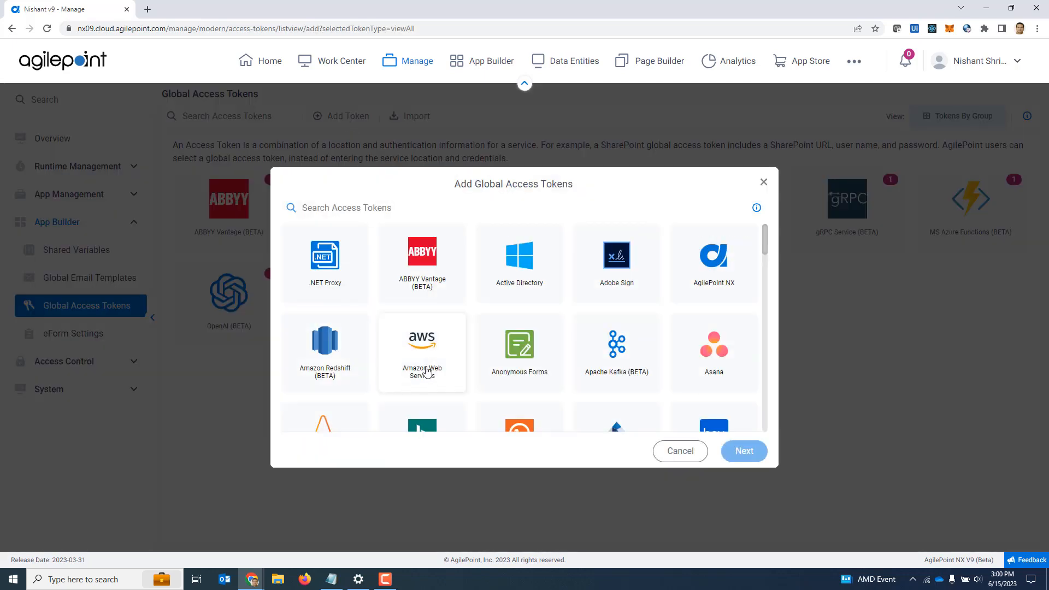
{"action": "left_click", "coordinate": [421, 376]}
{"action": "left_click", "coordinate": [743, 450]}
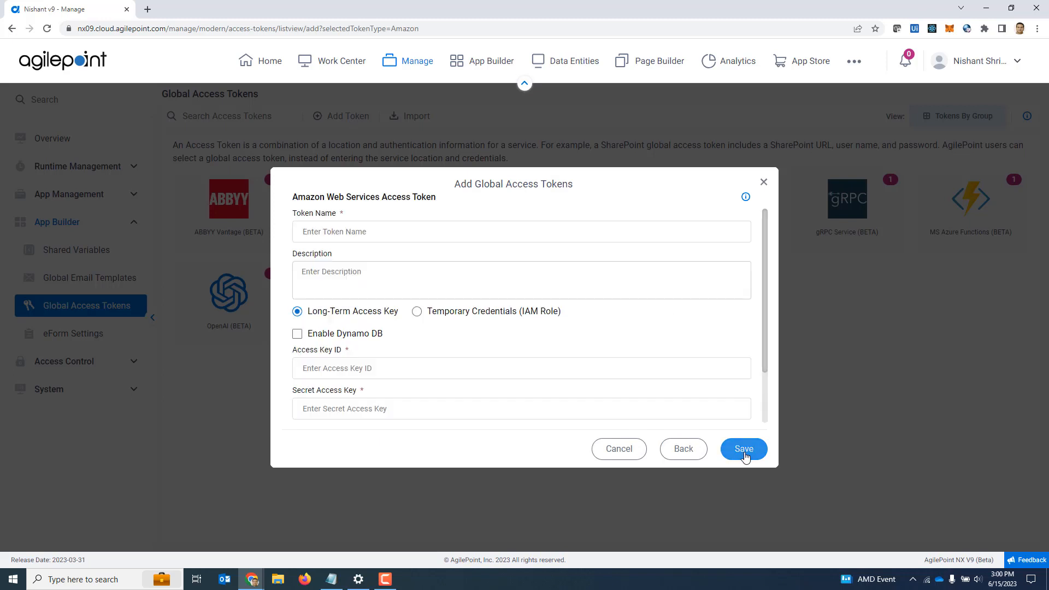
- Name the Amazon Web Services access token AWS Demo Token
{"action": "left_click", "coordinate": [363, 233]}
{"action": "type", "text": "A"}
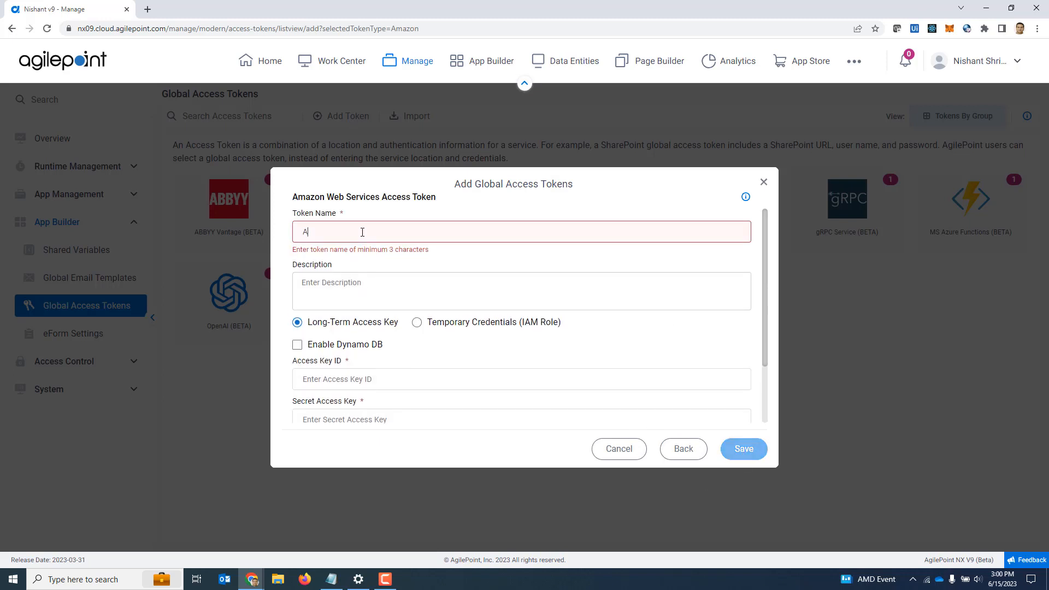
{"action": "type", "text": "WS Demo Token"}
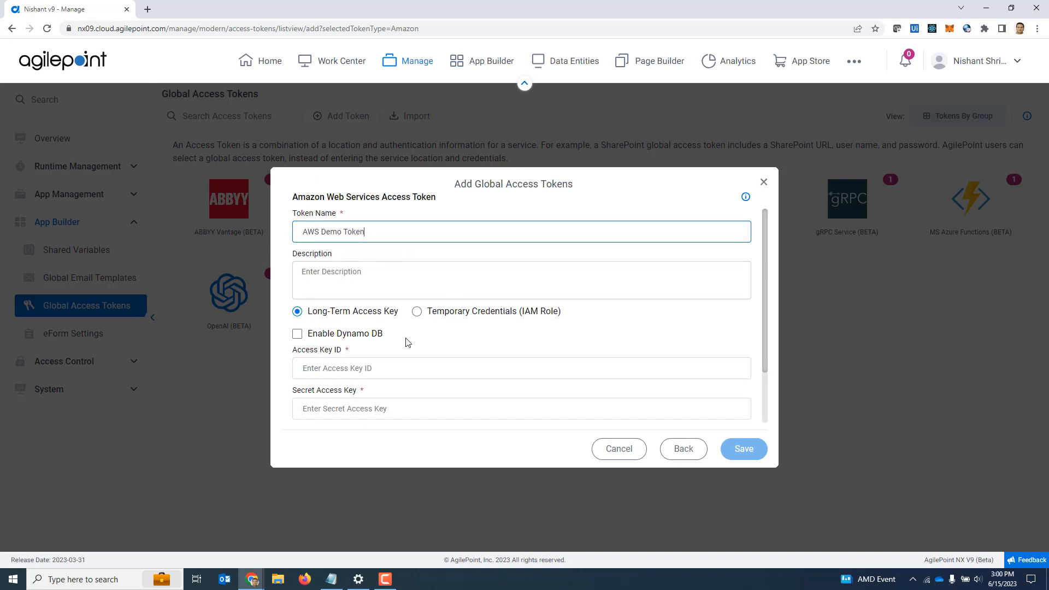
- Switch to the AWS Management Console, find IAM Users, and review the permissions policies of the machine learning user
{"action": "scroll", "coordinate": [434, 340], "scroll_direction": "down", "scroll_amount": 1}
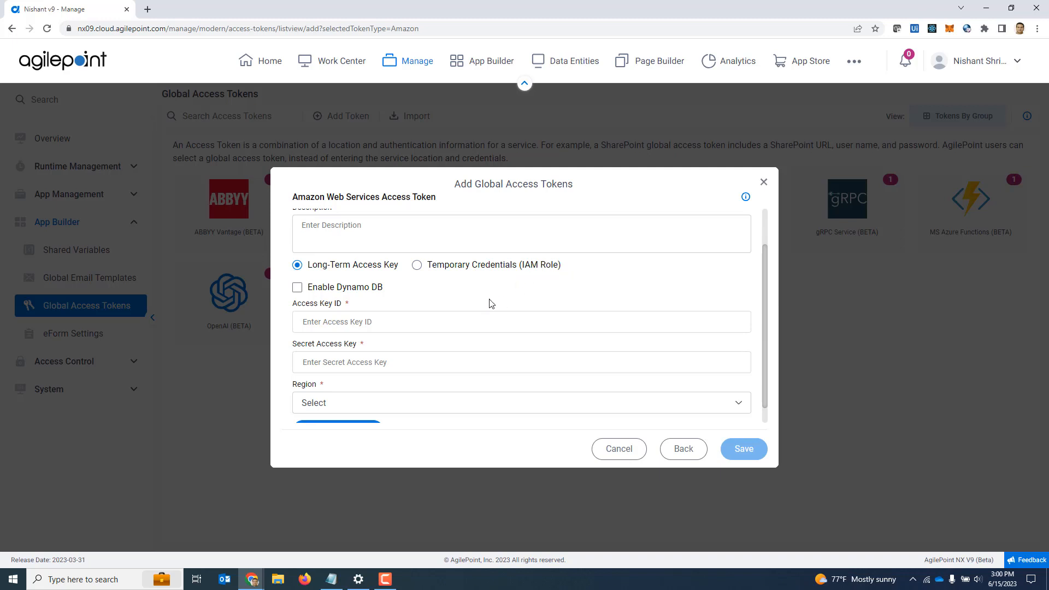
{"action": "left_click", "coordinate": [387, 329]}
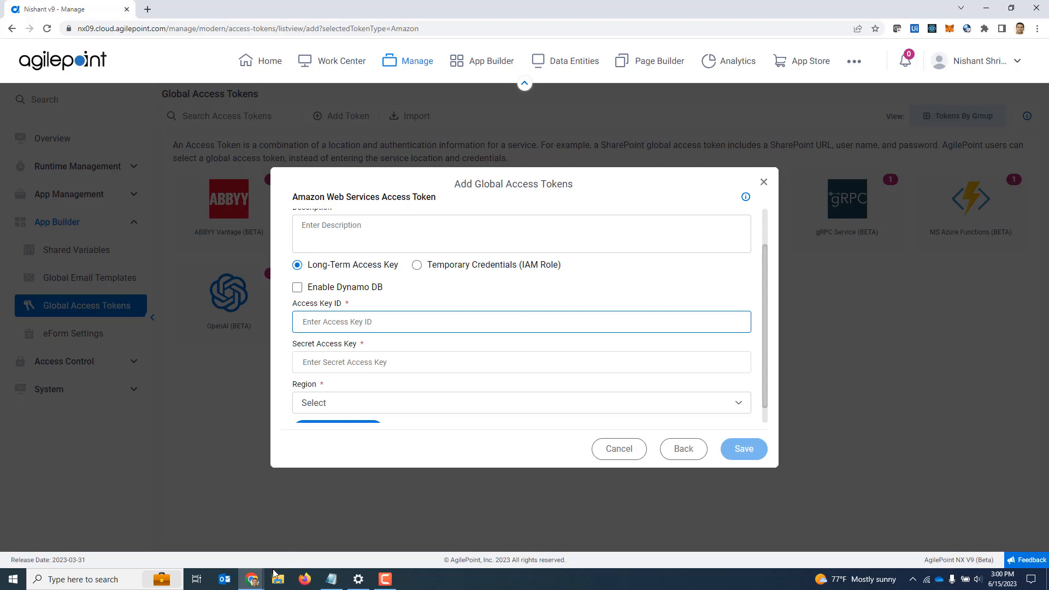
{"action": "left_click", "coordinate": [252, 579]}
{"action": "left_click", "coordinate": [256, 542]}
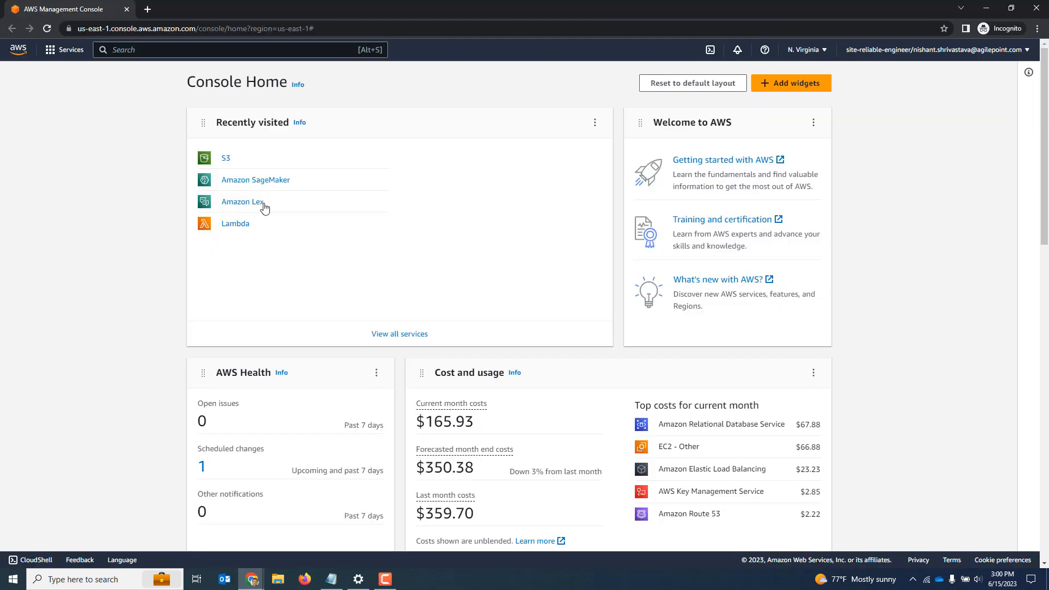
{"action": "left_click", "coordinate": [142, 49]}
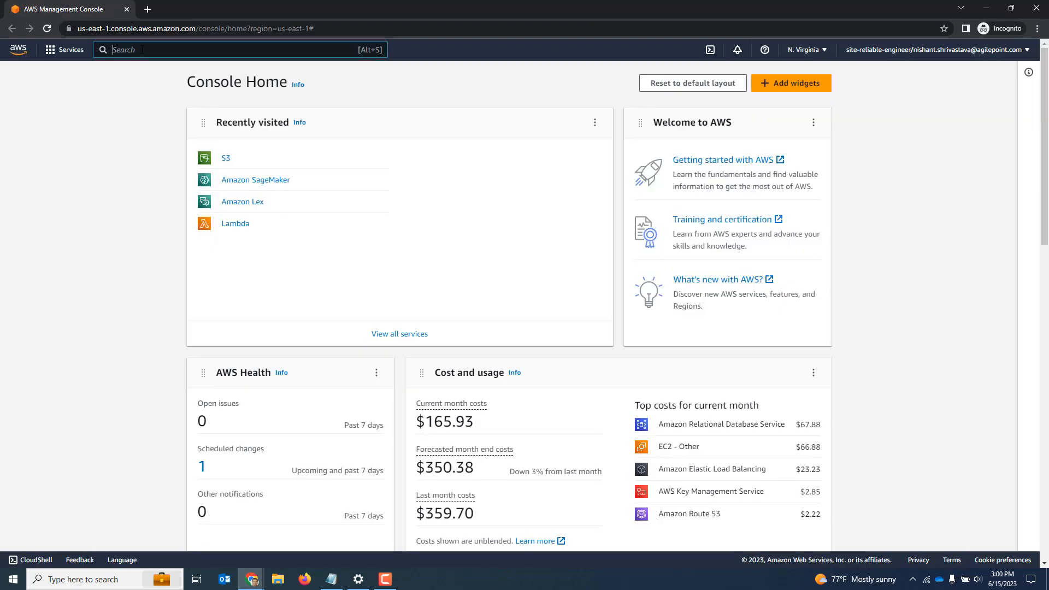
{"action": "type", "text": "users"}
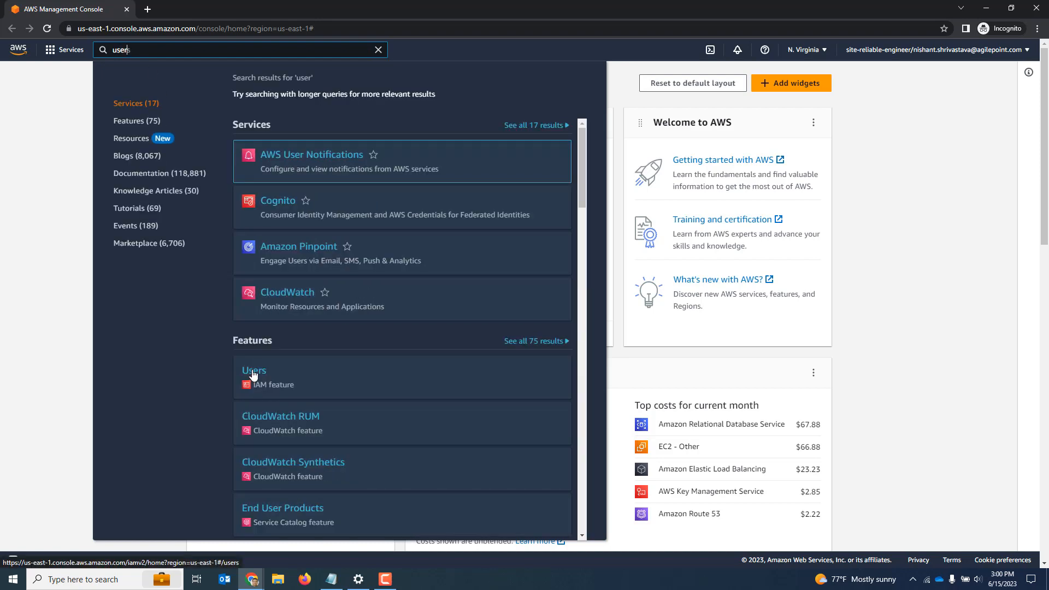
{"action": "left_click", "coordinate": [250, 375]}
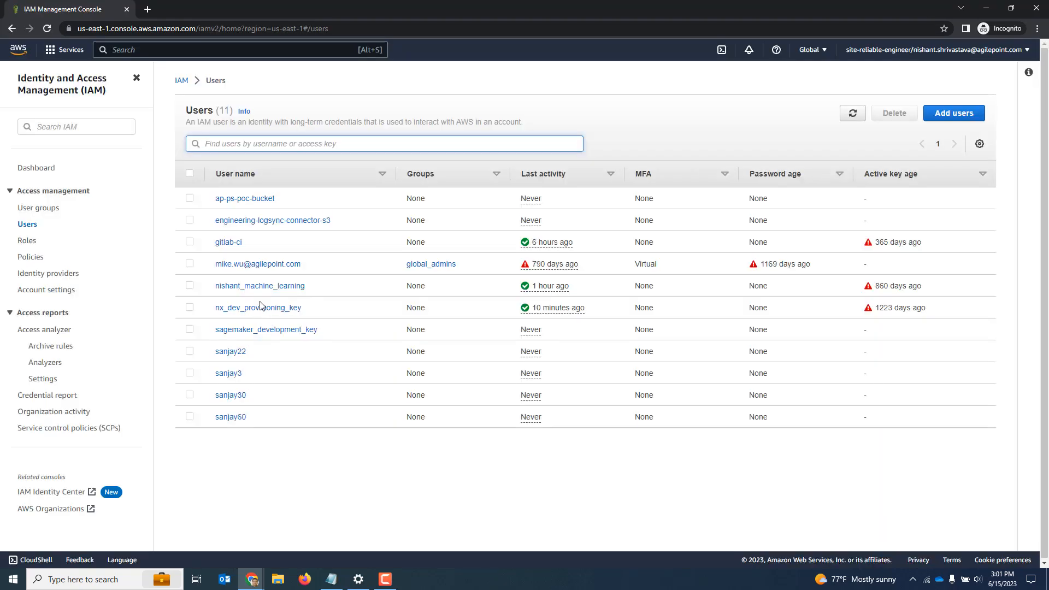
{"action": "left_click", "coordinate": [270, 286]}
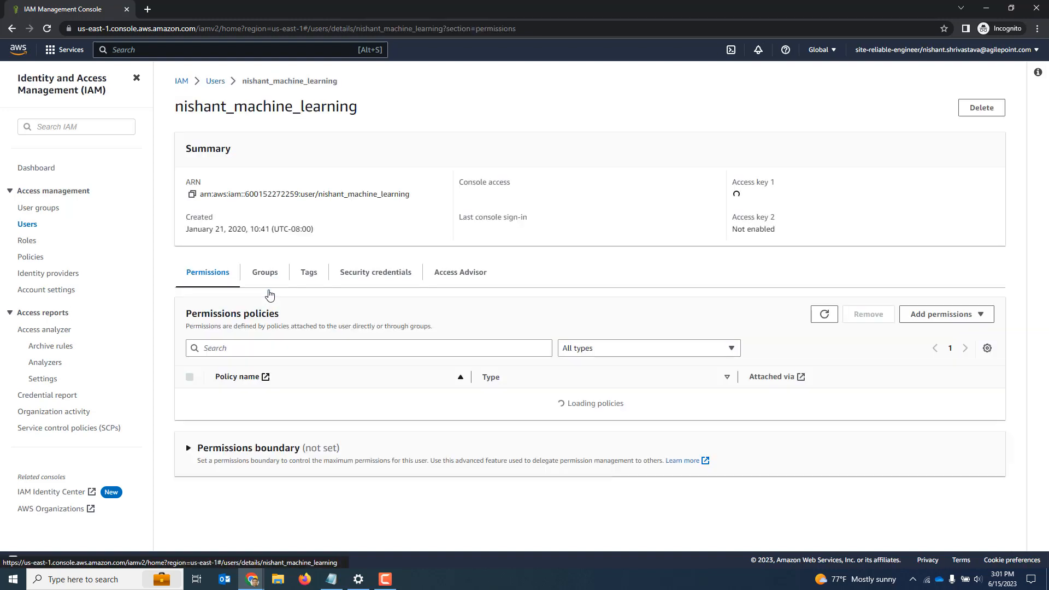
{"action": "scroll", "coordinate": [269, 295], "scroll_direction": "down", "scroll_amount": 3}
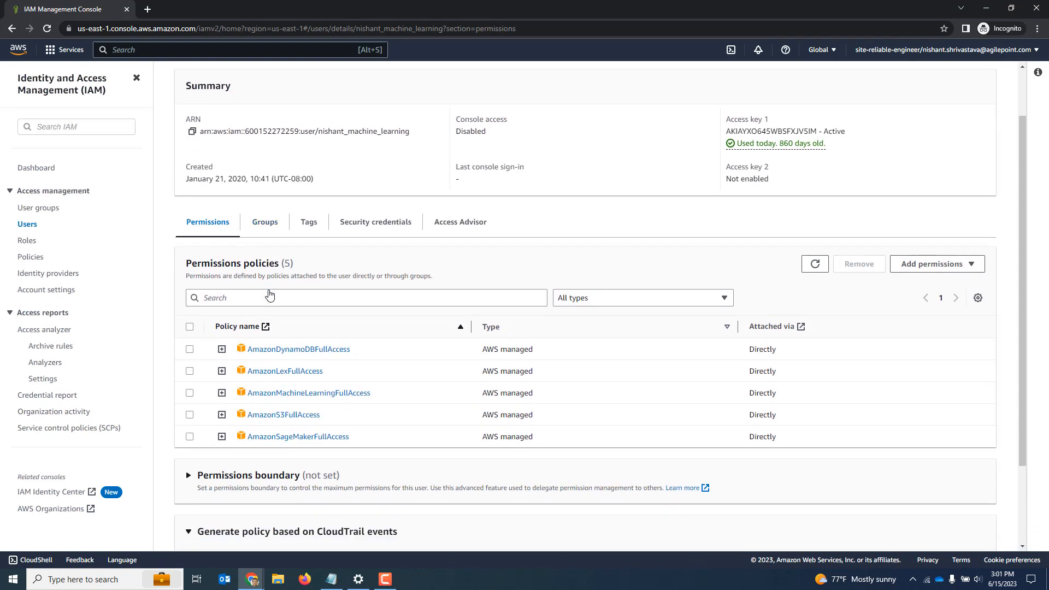
{"action": "scroll", "coordinate": [269, 295], "scroll_direction": "up", "scroll_amount": 1}
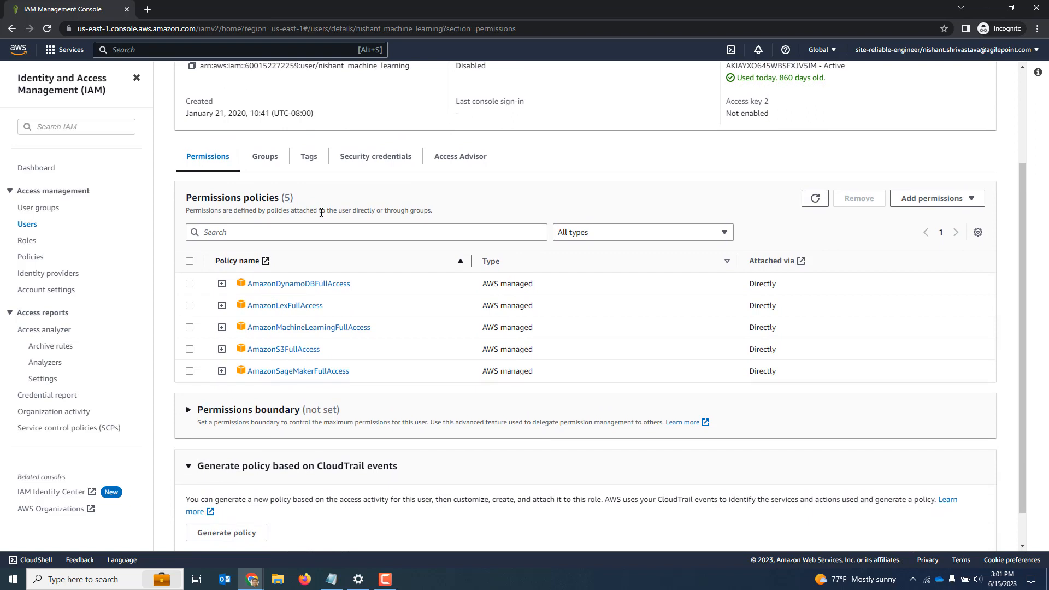
- Copy the access key ID from the IAM user's security credentials and paste it into the AgilePoint token's Access Key ID field
{"action": "left_click", "coordinate": [362, 159]}
{"action": "scroll", "coordinate": [431, 284], "scroll_direction": "down", "scroll_amount": 3}
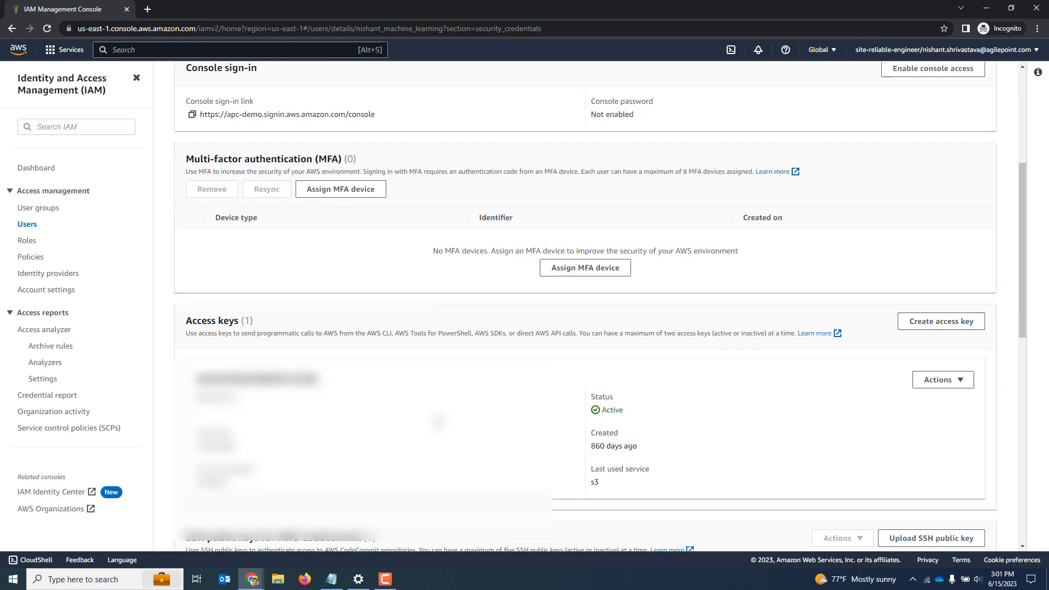
{"action": "double_click", "coordinate": [273, 380]}
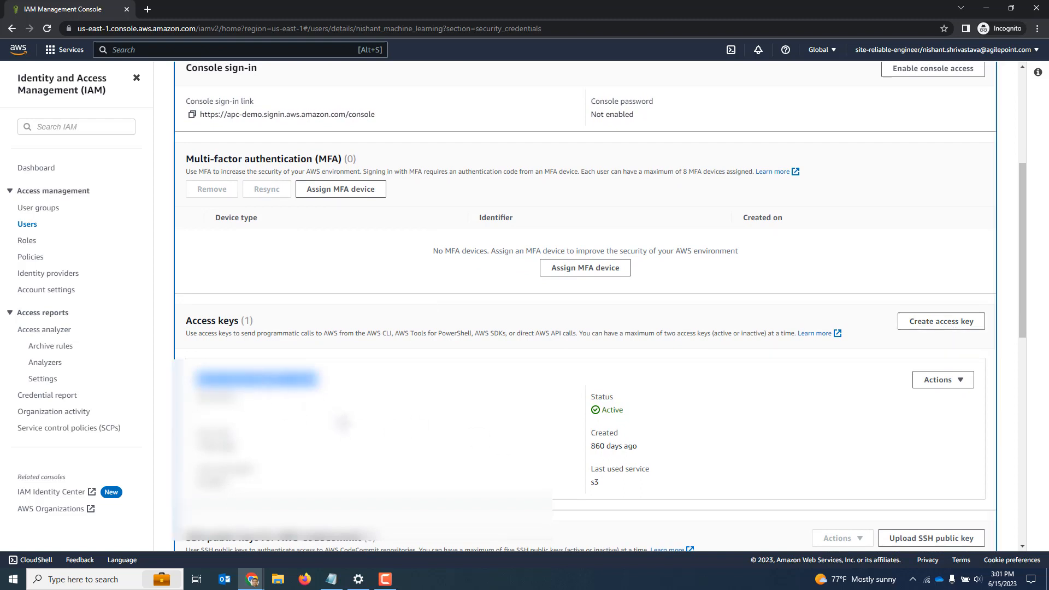
{"action": "key", "text": "alt+Tab"}
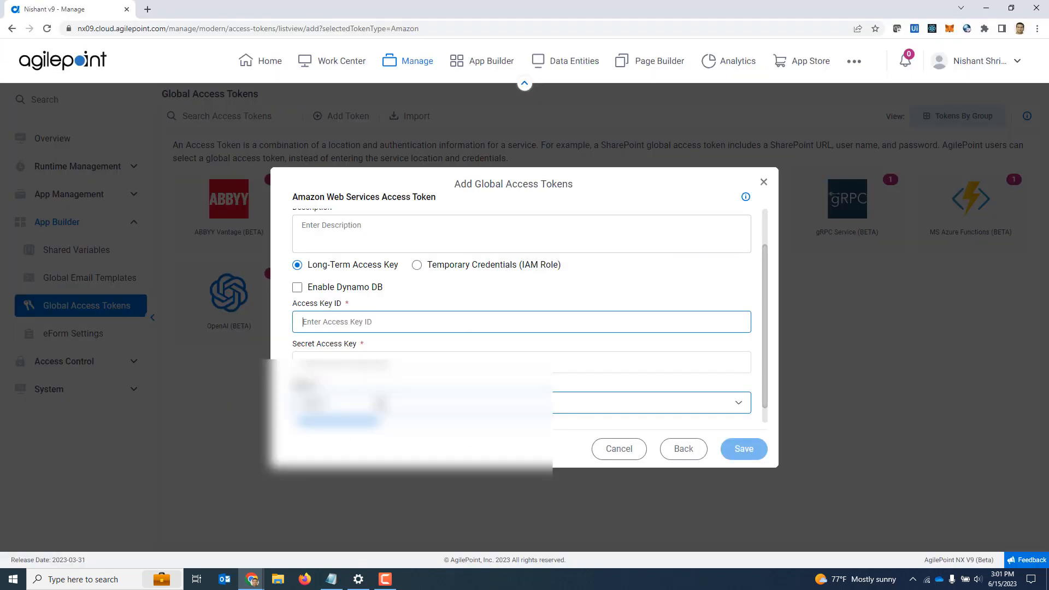
{"action": "key", "text": "ctrl+v"}
- Copy the secret access key from the Notepad file and paste it into the AgilePoint token's Secret Access Key field
{"action": "left_click", "coordinate": [354, 356]}
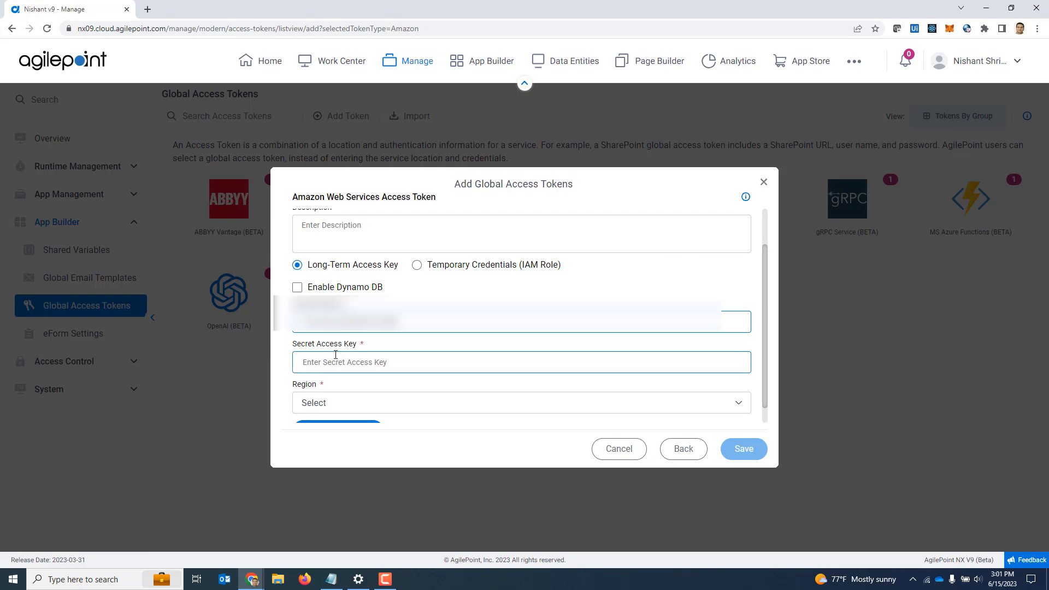
{"action": "key", "text": "alt+Tab"}
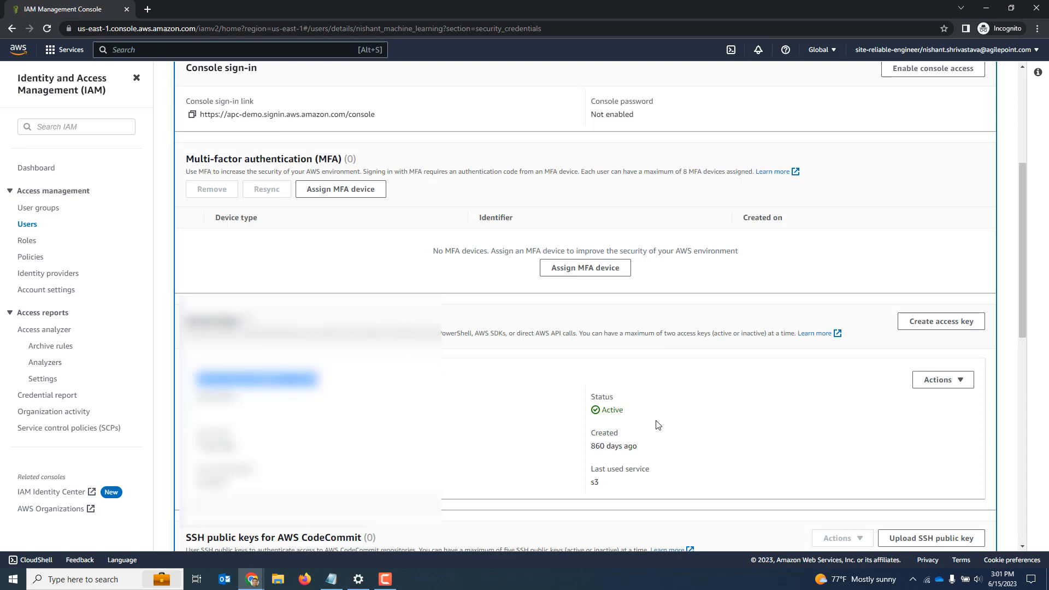
{"action": "key", "text": "alt+Tab"}
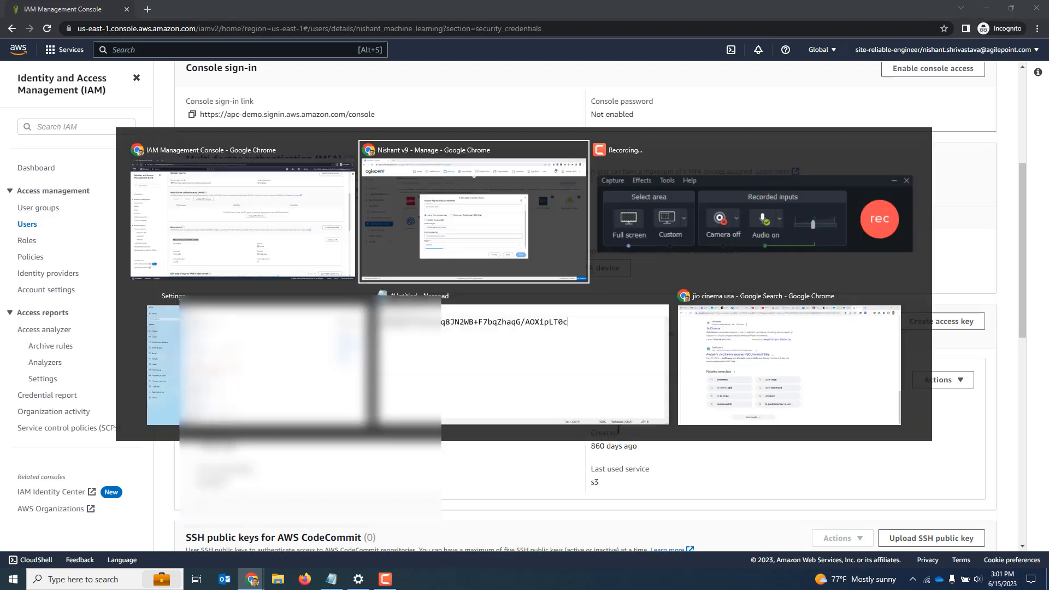
{"action": "left_click", "coordinate": [333, 579]}
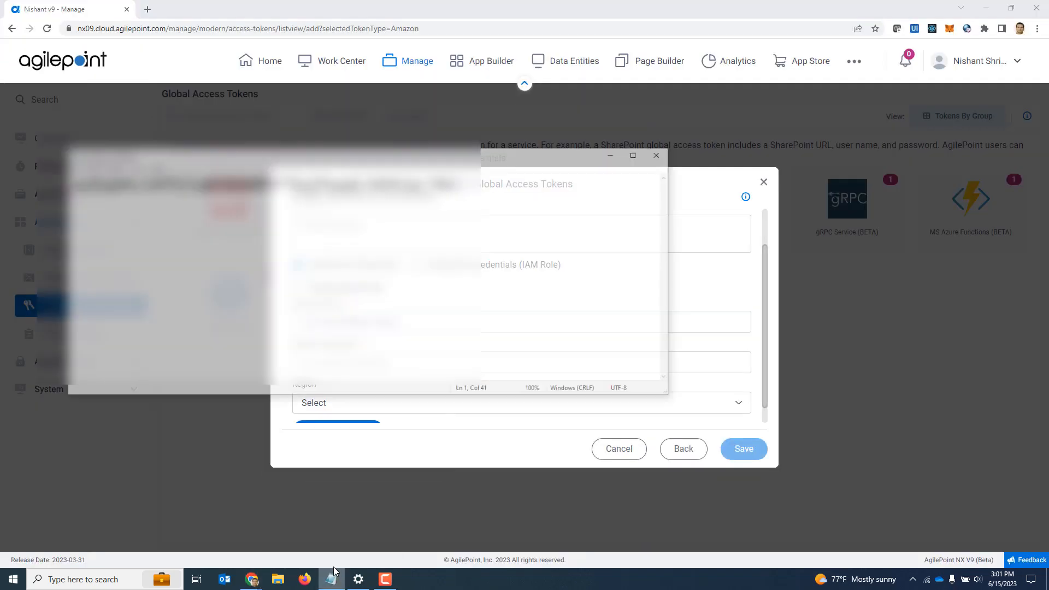
{"action": "left_click_drag", "start_coordinate": [464, 148], "coordinate": [43, 158]}
{"action": "key", "text": "alt+Tab"}
{"action": "left_click", "coordinate": [349, 363]}
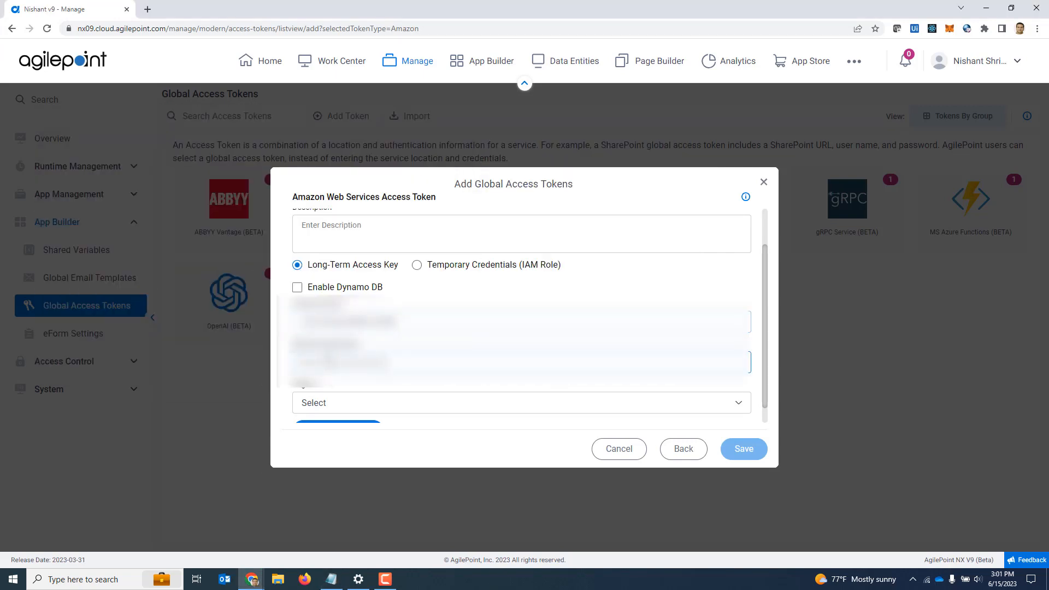
{"action": "key", "text": "ctrl+v"}
- Set the access token's region to US East (N. Virginia)
{"action": "scroll", "coordinate": [485, 377], "scroll_direction": "down", "scroll_amount": 1}
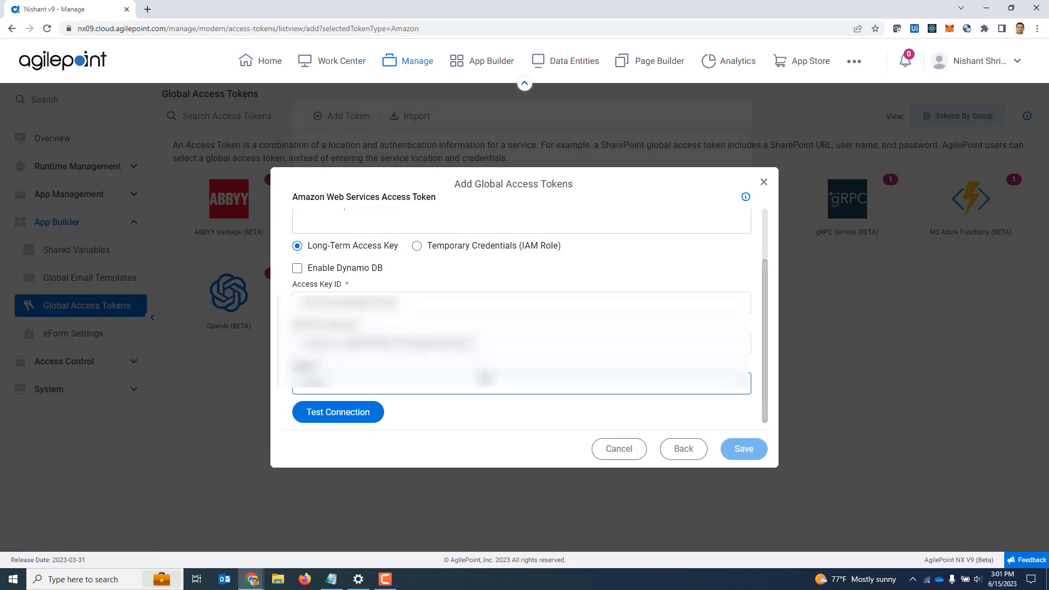
{"action": "left_click", "coordinate": [485, 377]}
{"action": "scroll", "coordinate": [481, 339], "scroll_direction": "down", "scroll_amount": 5}
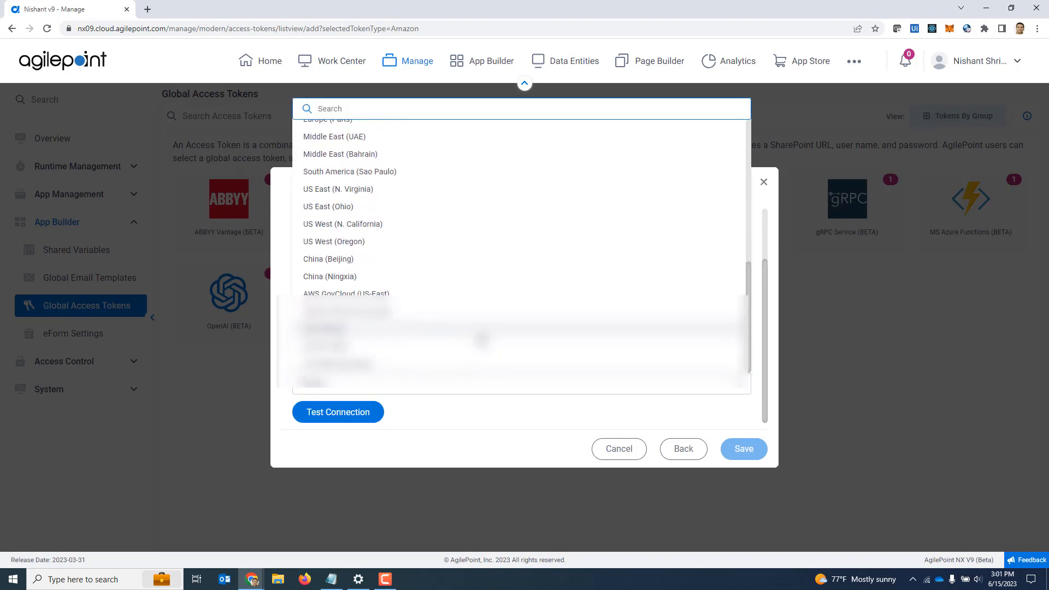
{"action": "left_click", "coordinate": [360, 191]}
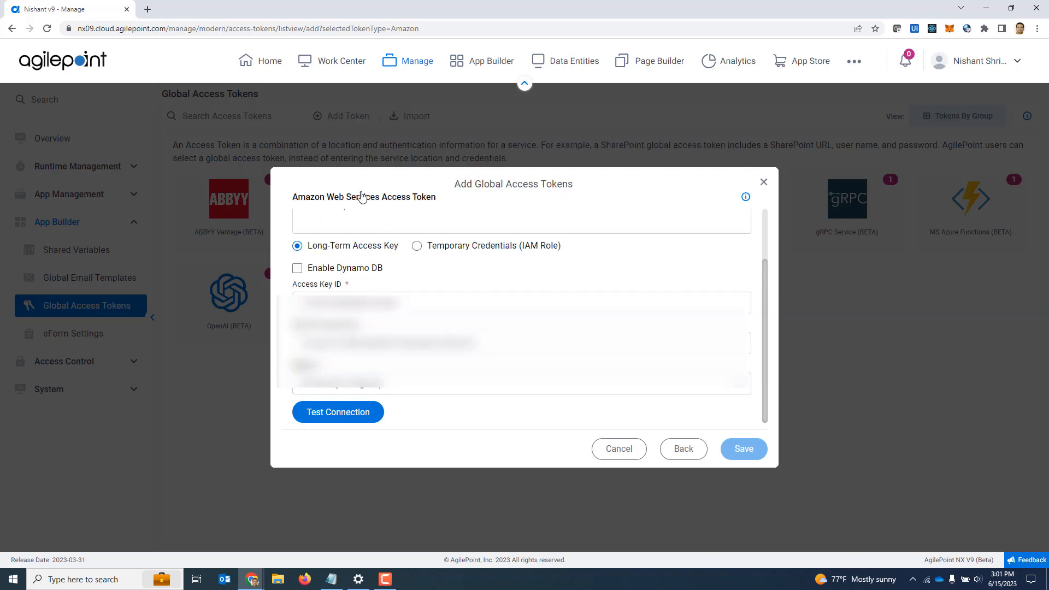
- Test the Amazon Web Services token's connection and close the token form without saving
{"action": "left_click", "coordinate": [351, 418]}
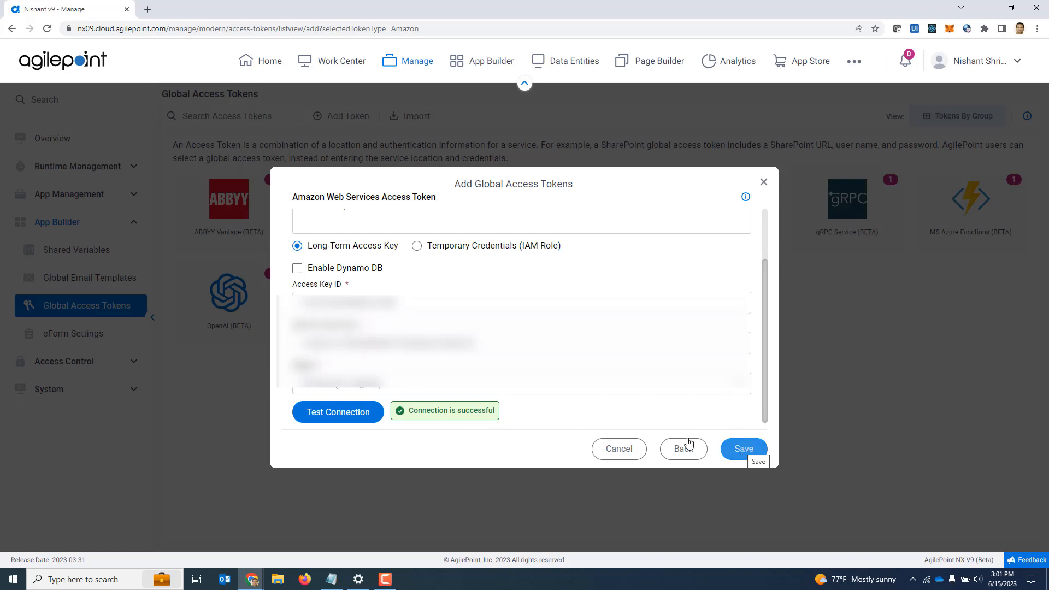
{"action": "left_click", "coordinate": [763, 184]}
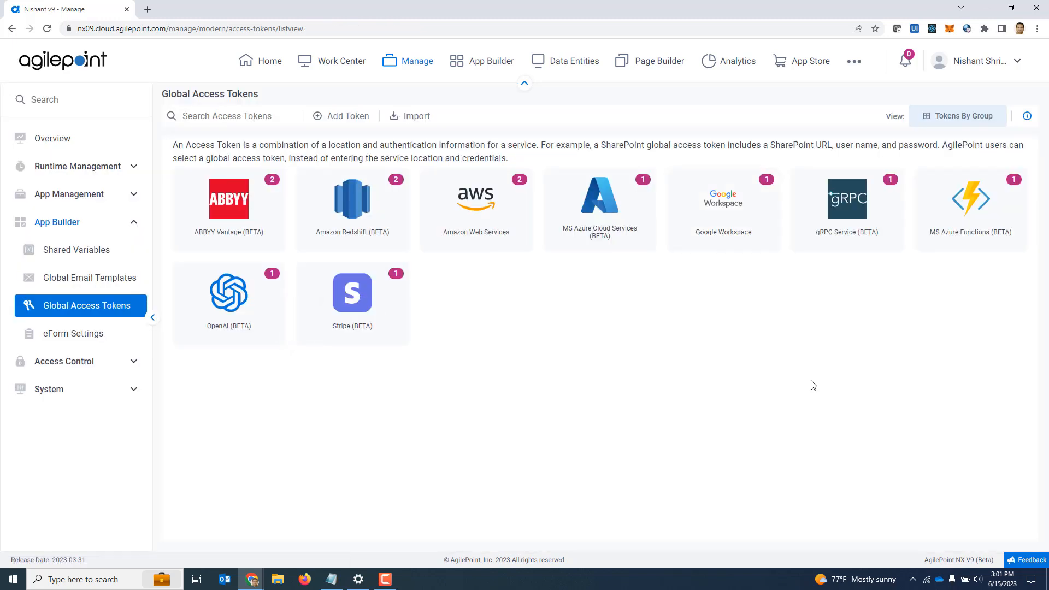
- Open the AmazonS3_V9_Demo app from all apps in App Builder and edit its process model
{"action": "left_click", "coordinate": [492, 73]}
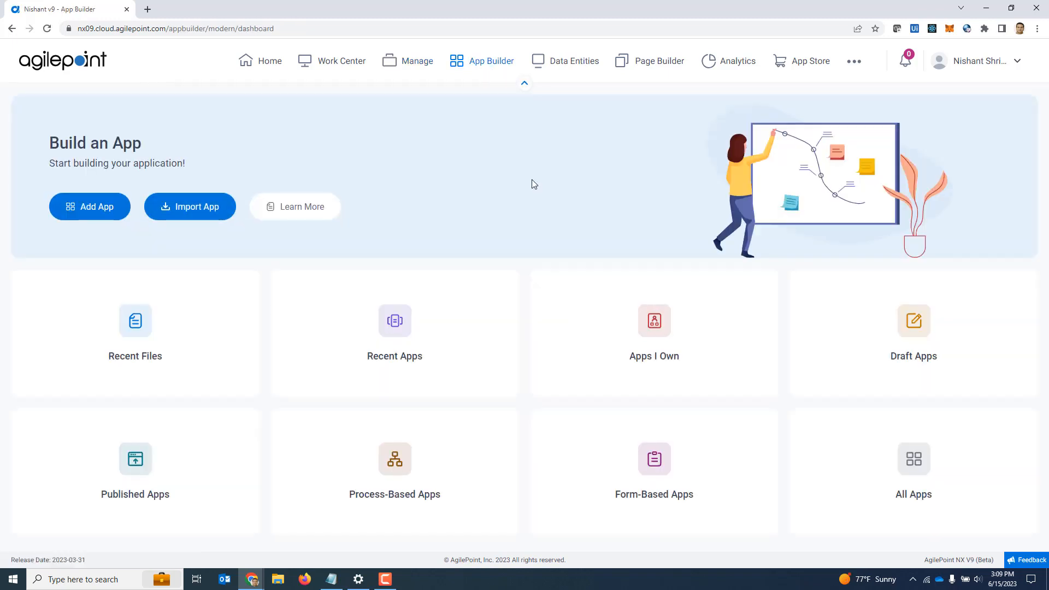
{"action": "left_click", "coordinate": [921, 478]}
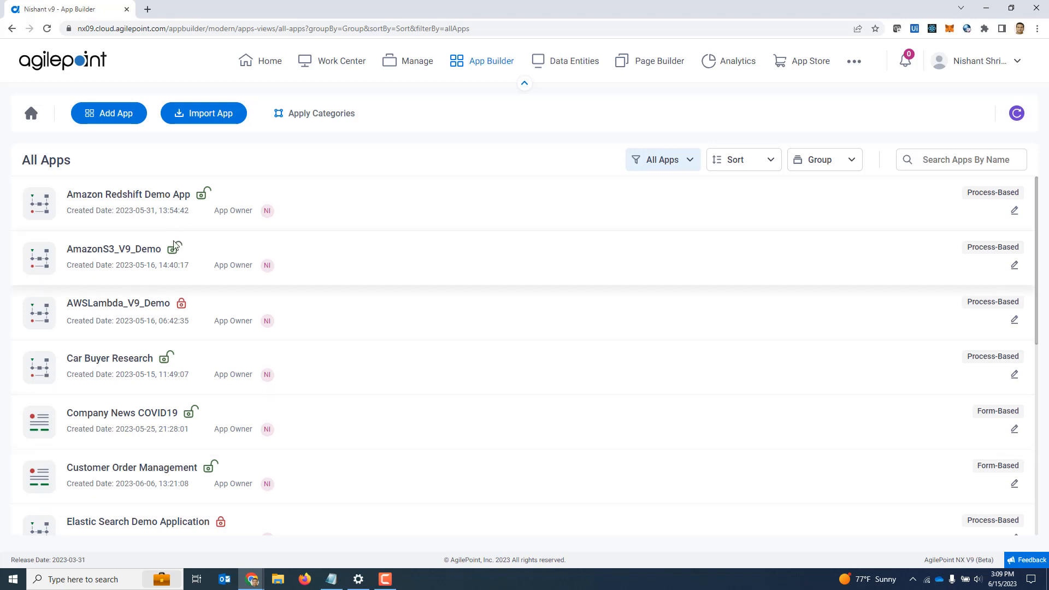
{"action": "left_click", "coordinate": [129, 248]}
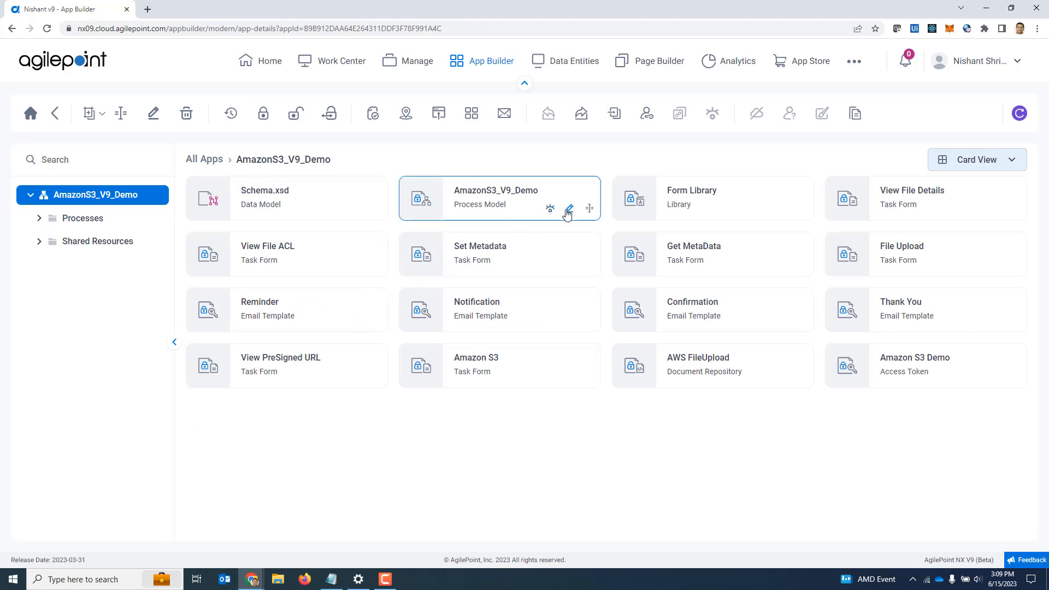
{"action": "left_click", "coordinate": [568, 209]}
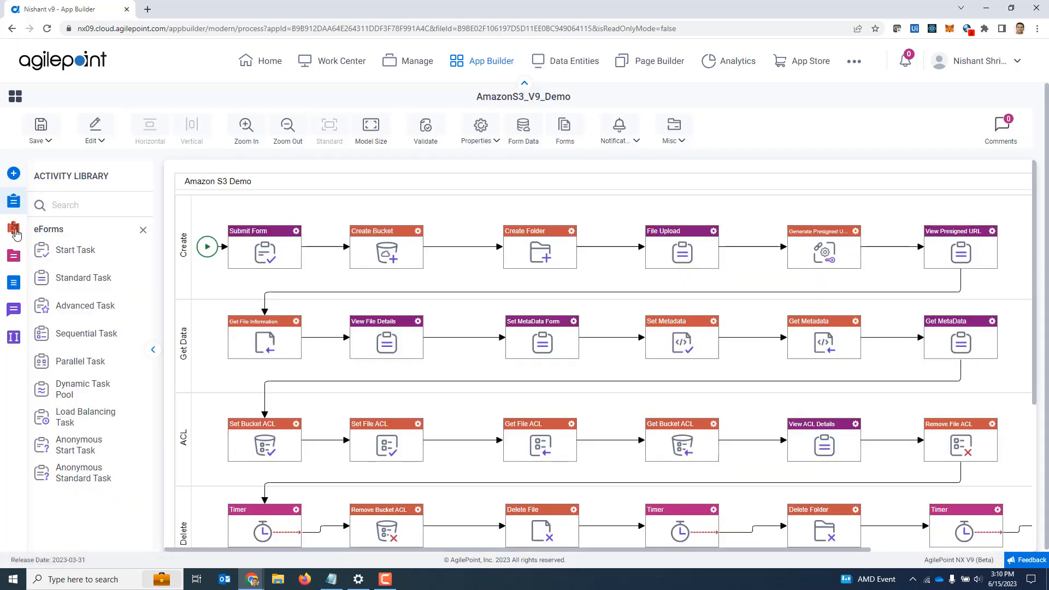
- Display the Amazon S3 activities in the library and review the Create Bucket activity's configuration and available Amazon Web Services tokens, without saving
{"action": "left_click", "coordinate": [15, 228]}
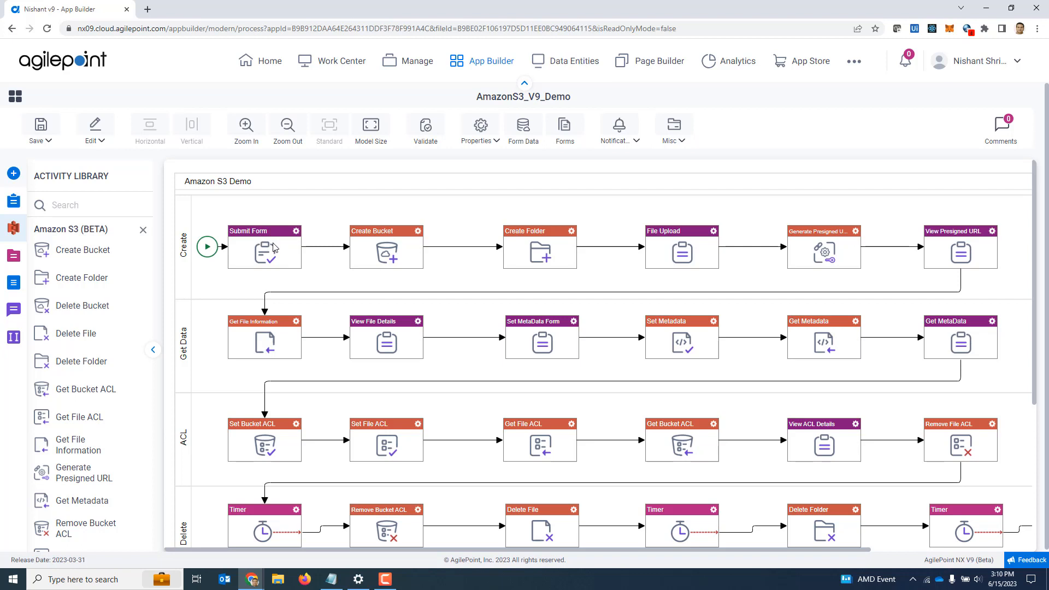
{"action": "double_click", "coordinate": [375, 249]}
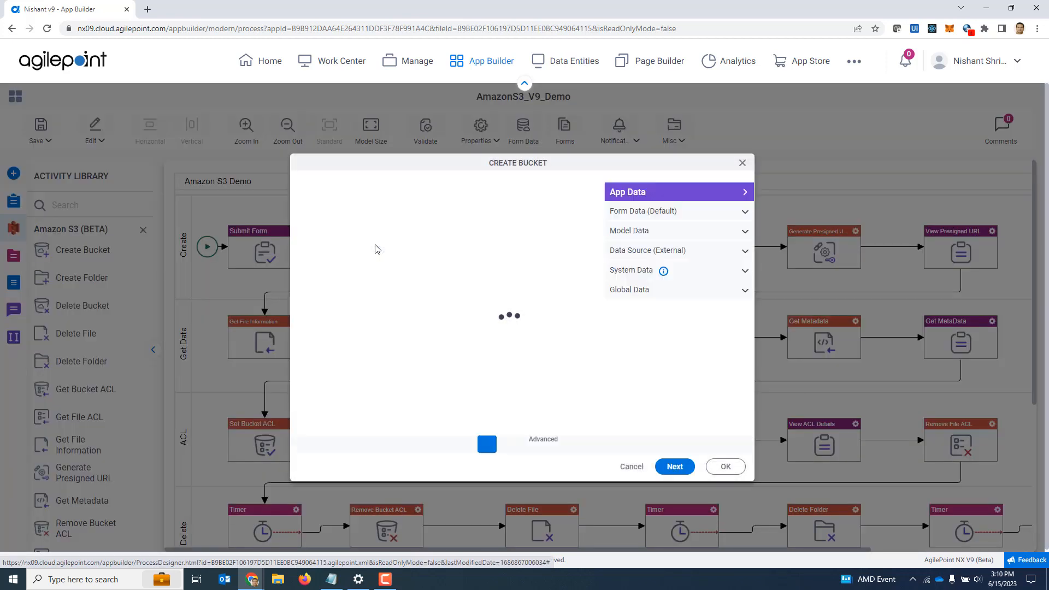
{"action": "left_click", "coordinate": [676, 466]}
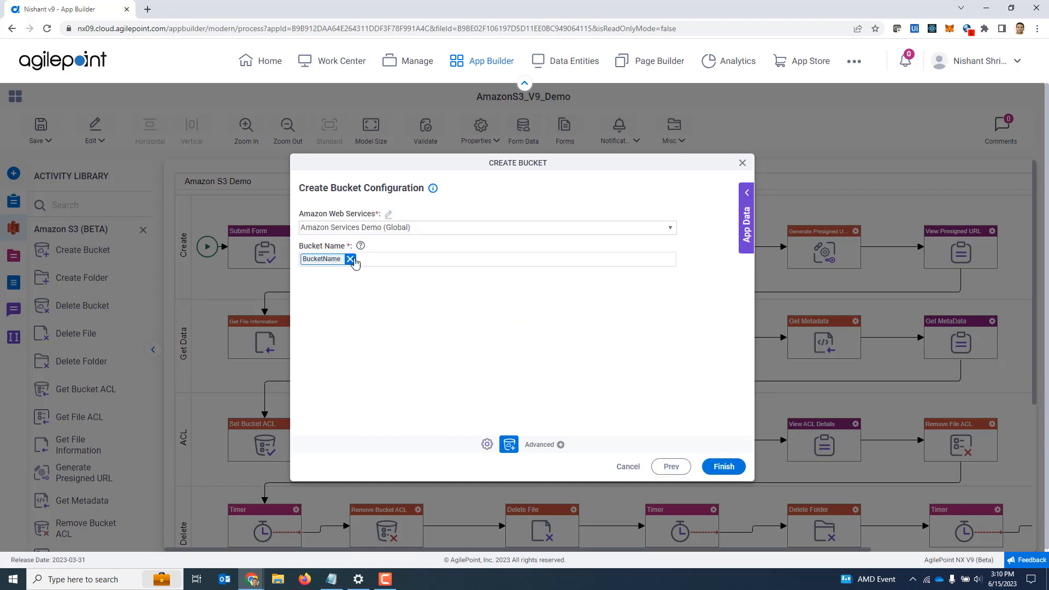
{"action": "left_click", "coordinate": [411, 228]}
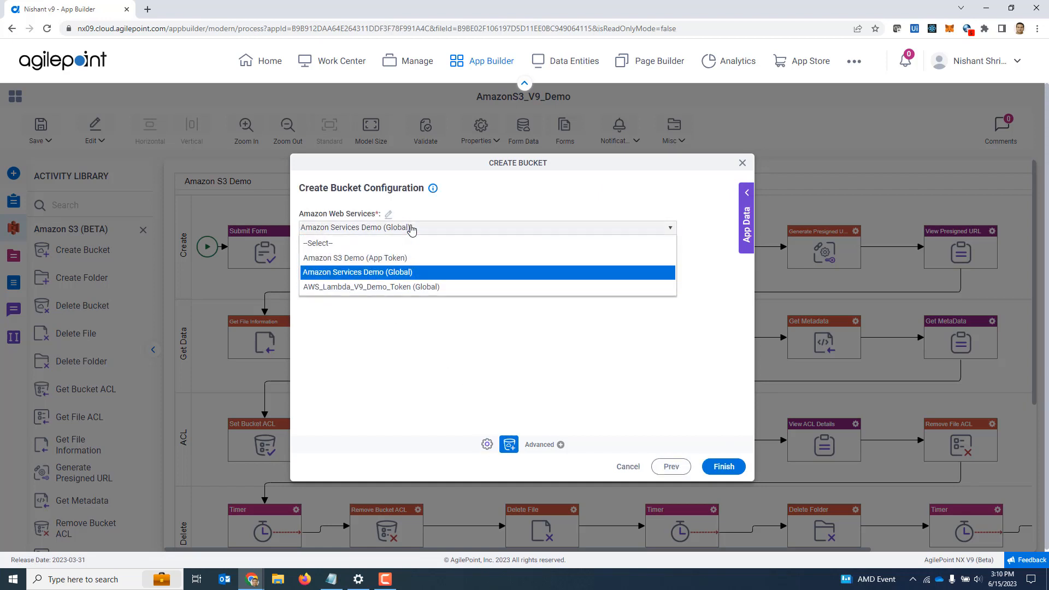
{"action": "left_click", "coordinate": [411, 228]}
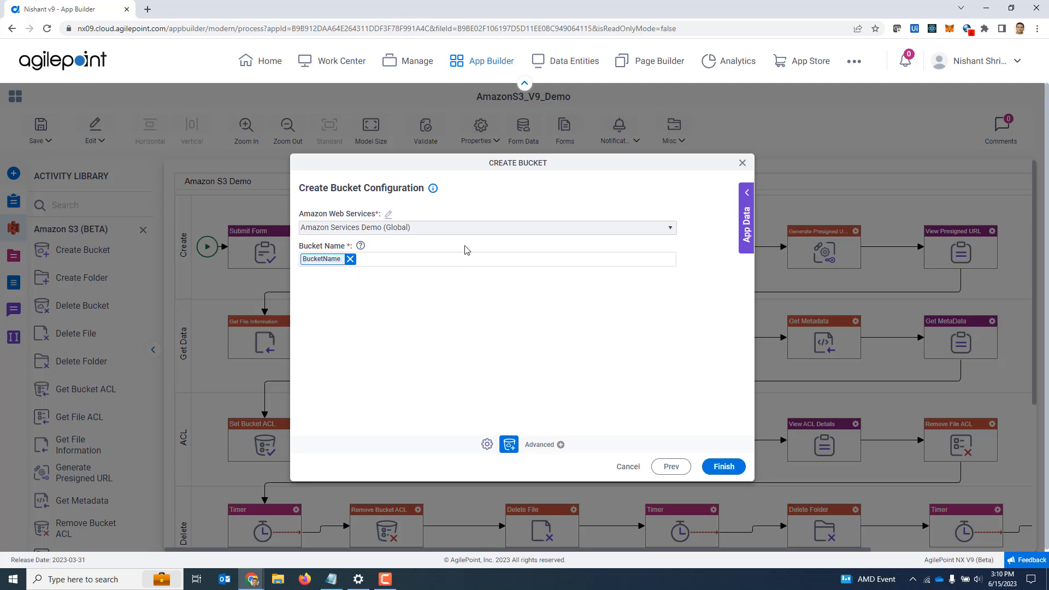
{"action": "left_click", "coordinate": [743, 163]}
- Review the Create Folder activity's token, dynamic folder path, folder name and storage variable, closing its configuration without saving
{"action": "left_click", "coordinate": [523, 253]}
{"action": "double_click", "coordinate": [523, 251]}
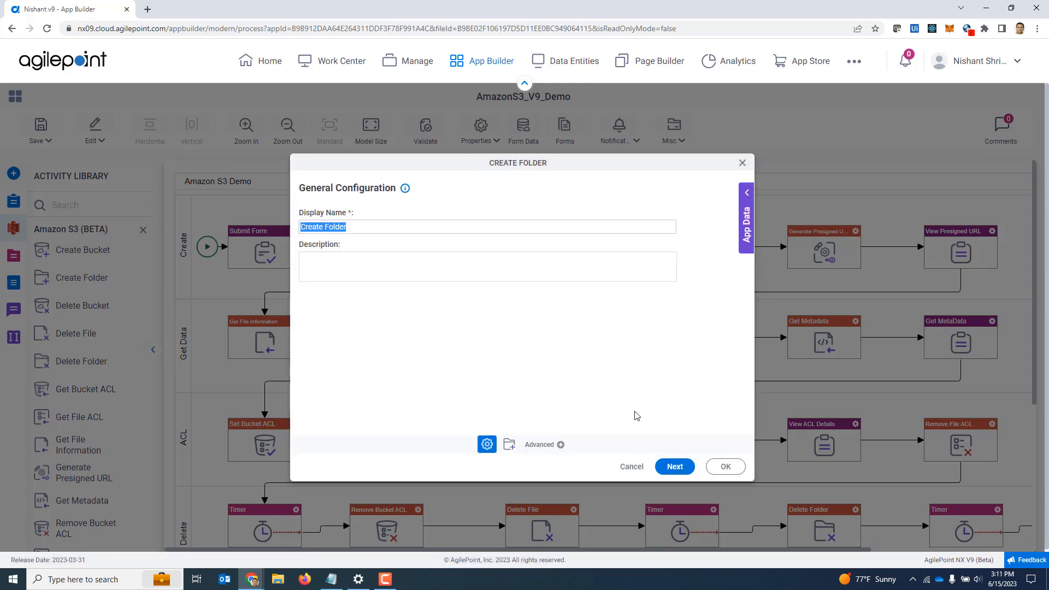
{"action": "left_click", "coordinate": [674, 466]}
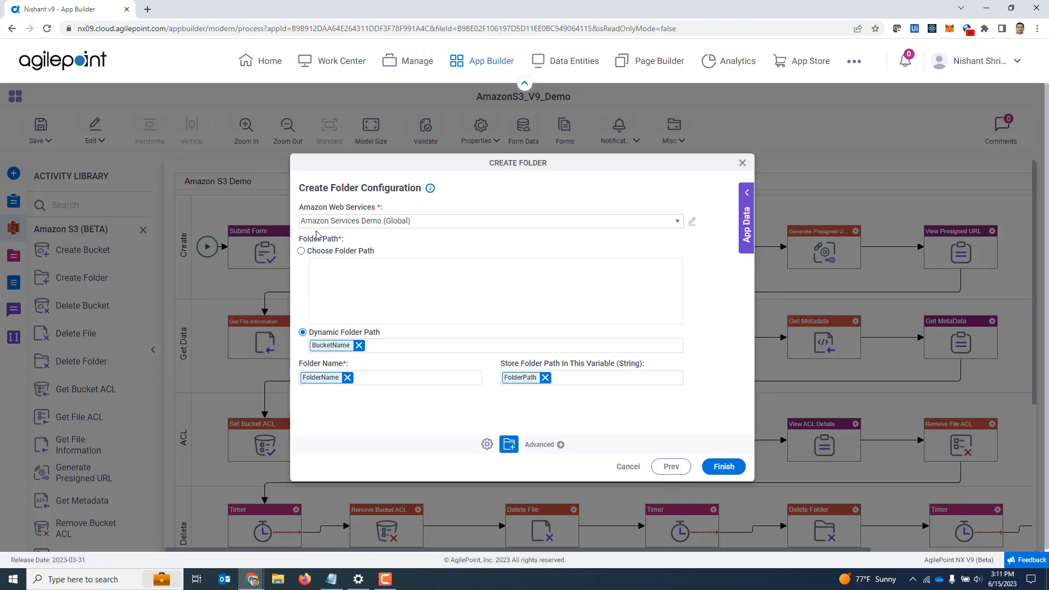
{"action": "left_click", "coordinate": [331, 222]}
{"action": "left_click", "coordinate": [331, 223]}
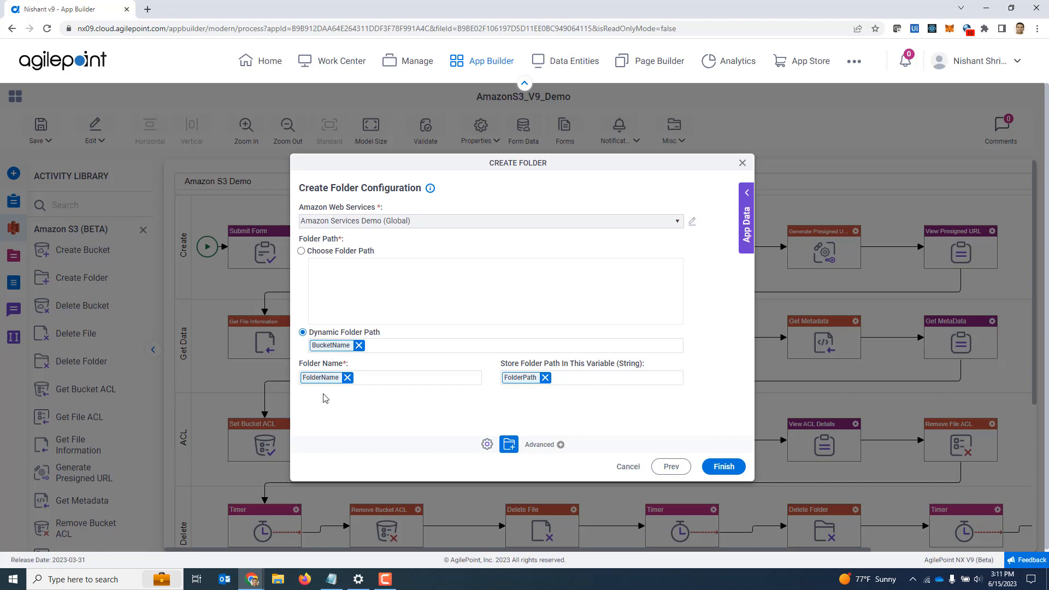
{"action": "mouse_move", "coordinate": [319, 387]}
{"action": "left_click", "coordinate": [743, 163]}
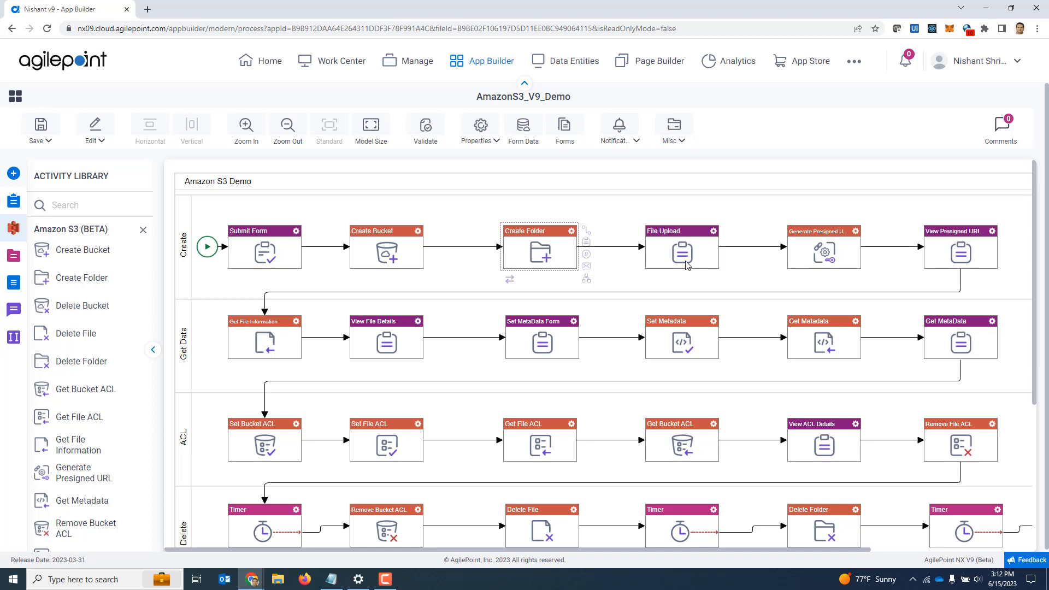
- Review the Generate Presigned URL activity's file path, expiry and response variable settings, closing its configuration without saving
{"action": "double_click", "coordinate": [812, 255]}
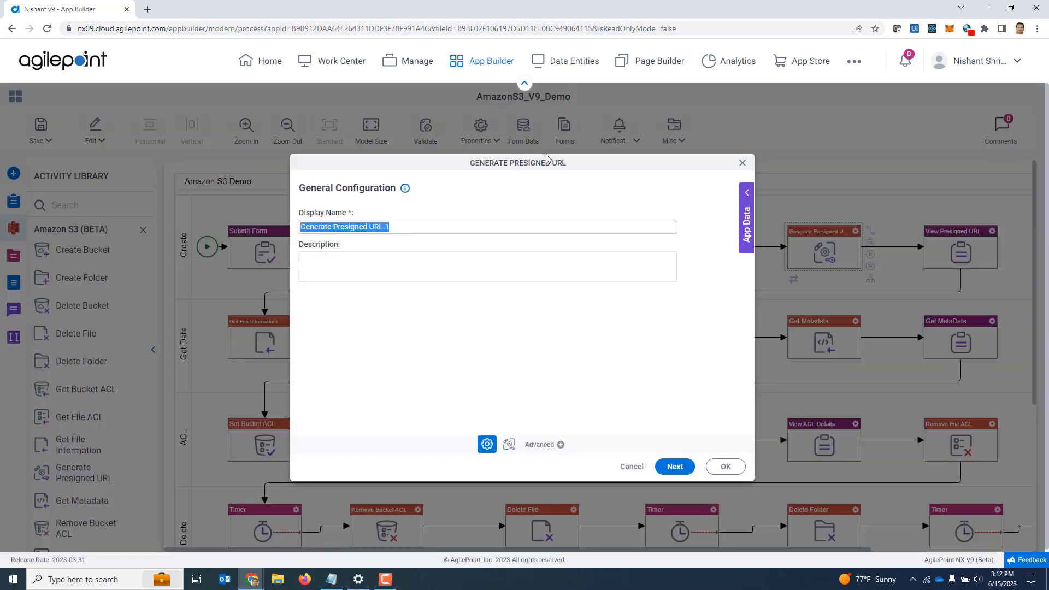
{"action": "left_click", "coordinate": [675, 466]}
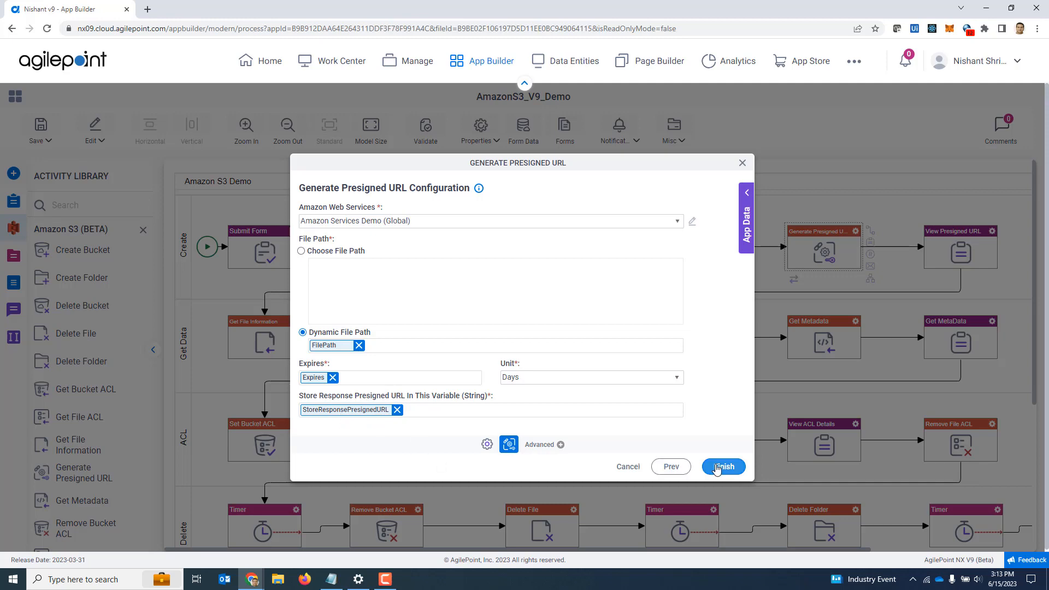
{"action": "left_click", "coordinate": [742, 163]}
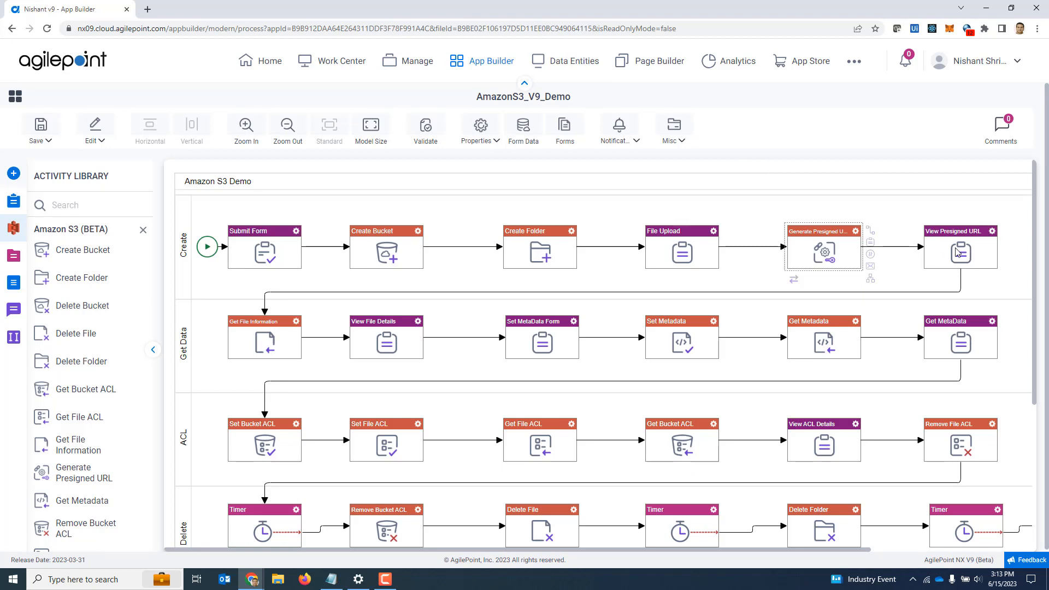
- Review the Get File Information activity's file path and stored response variables, closing its configuration without saving
{"action": "double_click", "coordinate": [255, 344]}
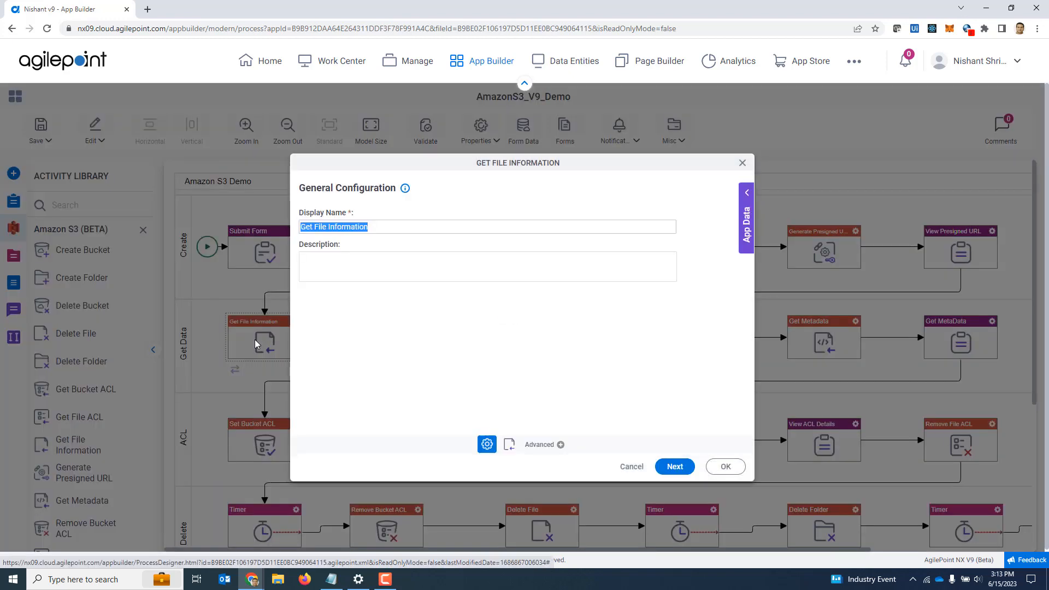
{"action": "left_click", "coordinate": [684, 469]}
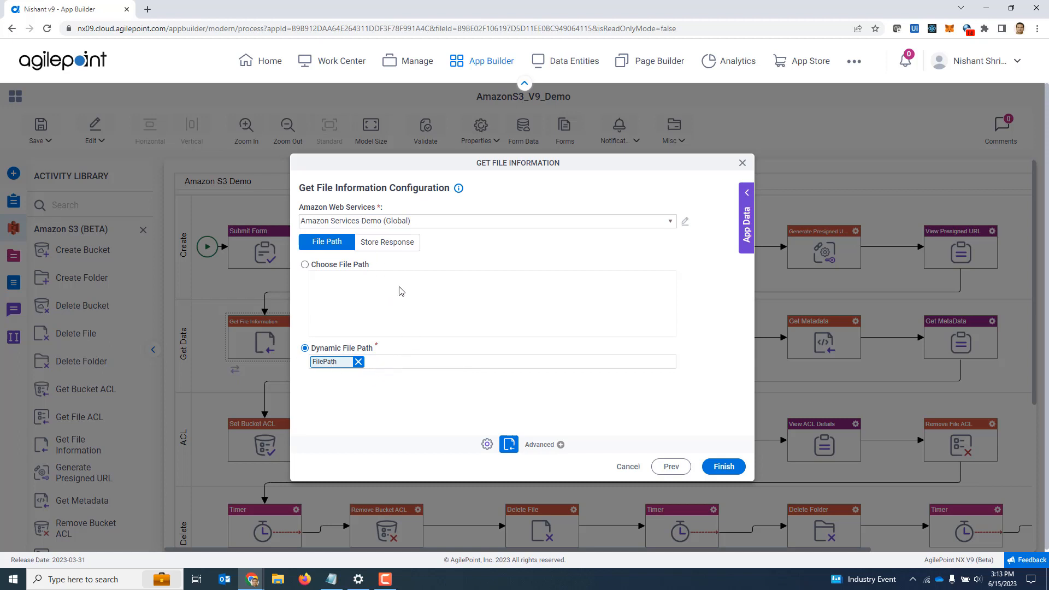
{"action": "left_click", "coordinate": [383, 253]}
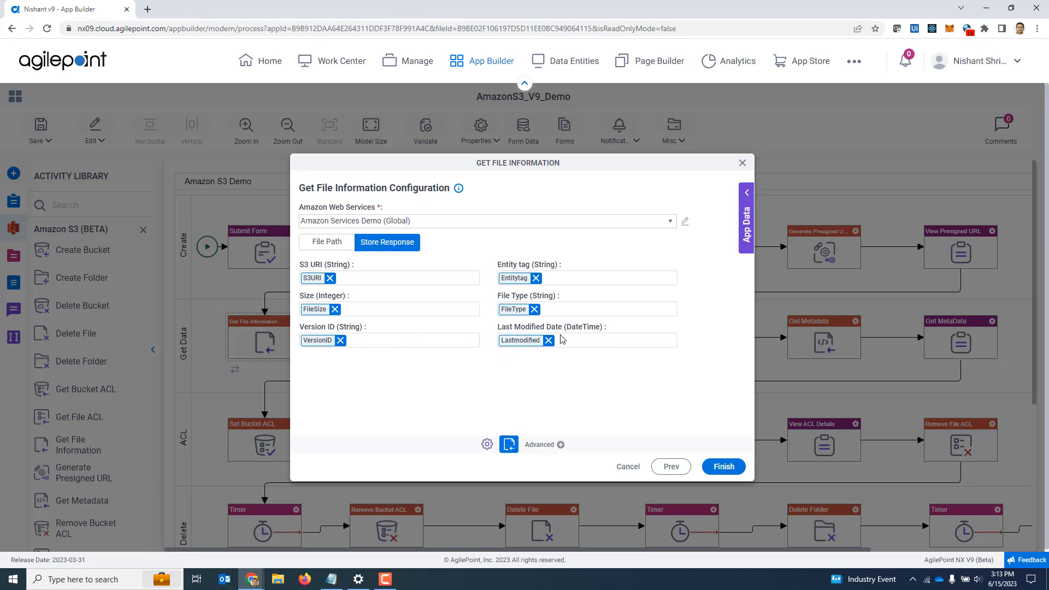
{"action": "left_click", "coordinate": [743, 163]}
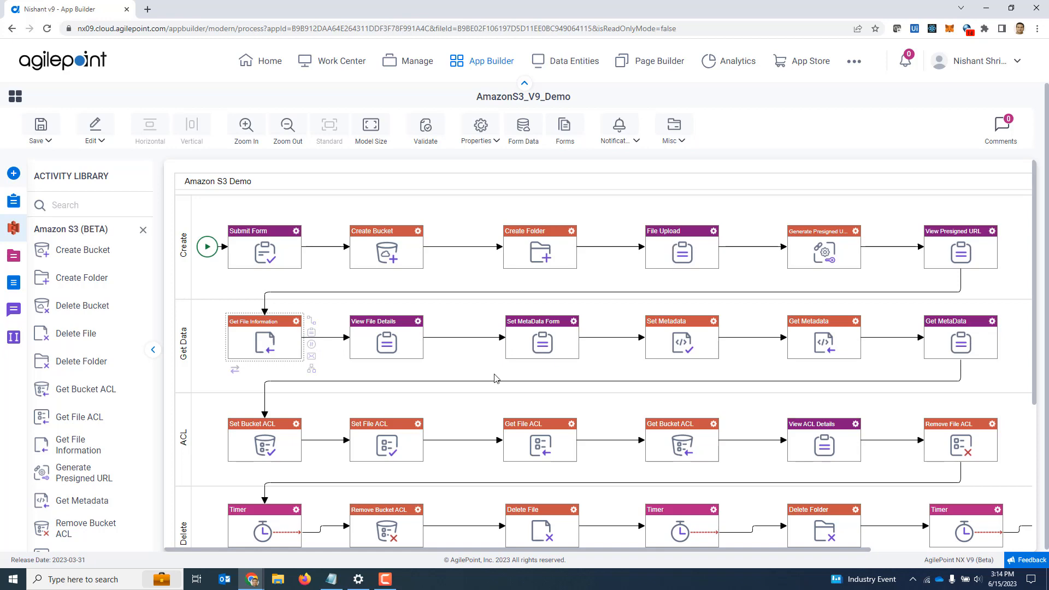
- Review the Set Metadata activity's file path and its key and value mappings, closing its configuration without saving
{"action": "double_click", "coordinate": [680, 343]}
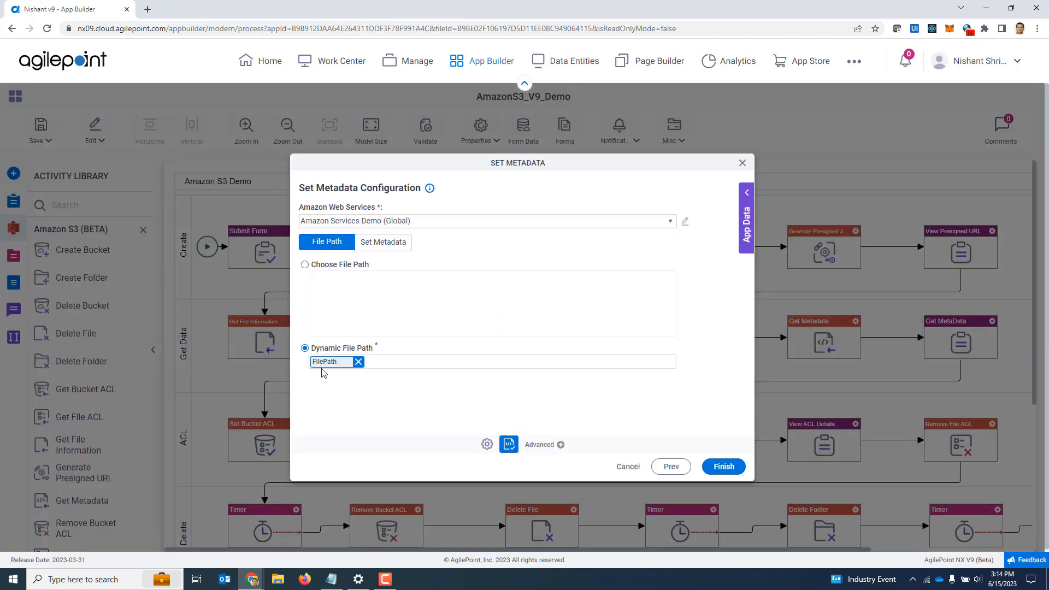
{"action": "left_click", "coordinate": [384, 244]}
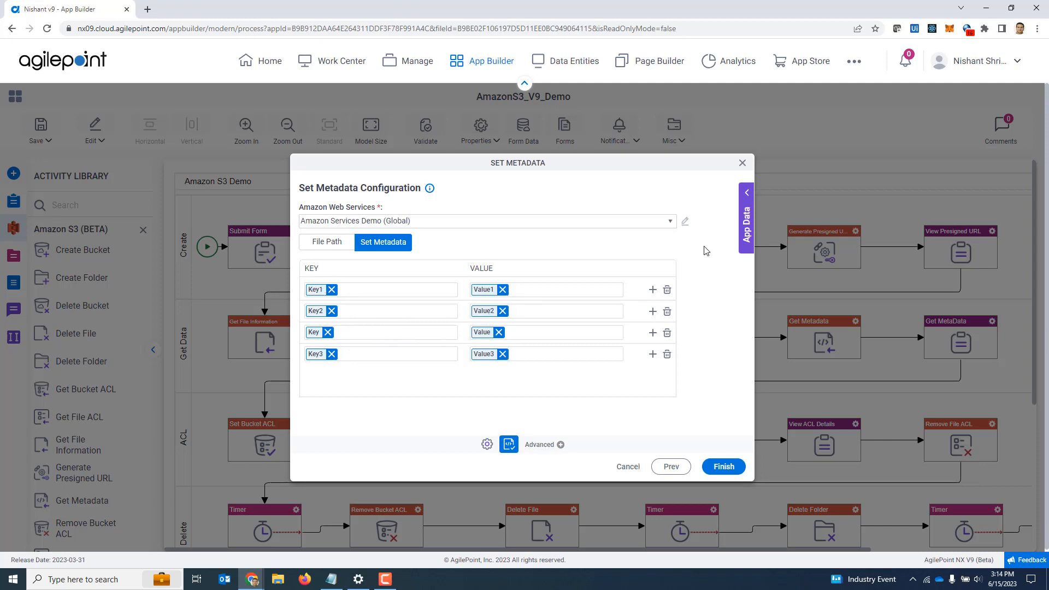
{"action": "left_click", "coordinate": [742, 163]}
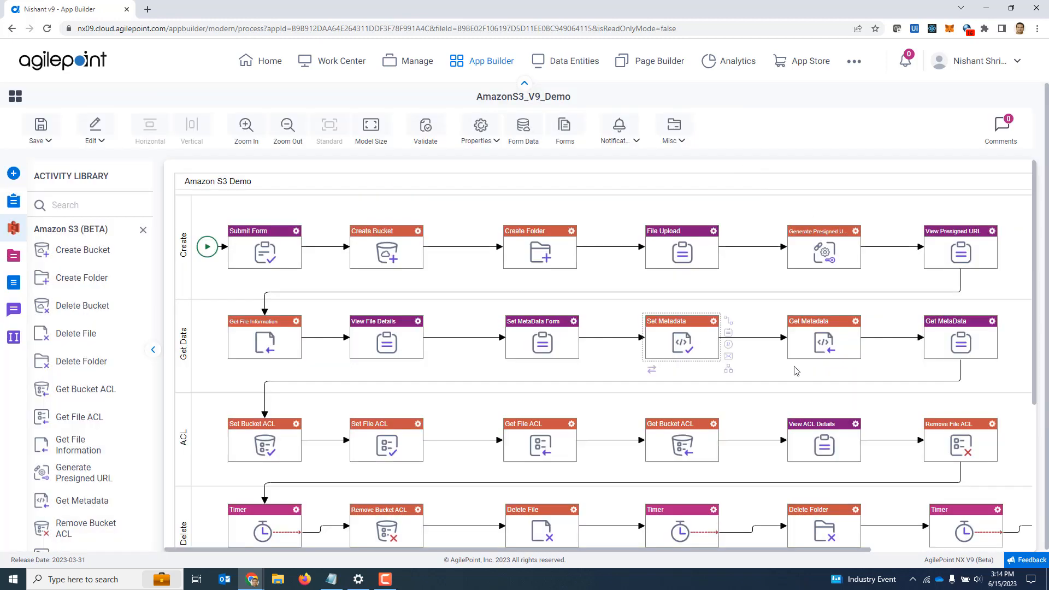
- Review the Get Metadata activity's file path and the variables that store the metadata values, closing its configuration without saving
{"action": "double_click", "coordinate": [833, 350]}
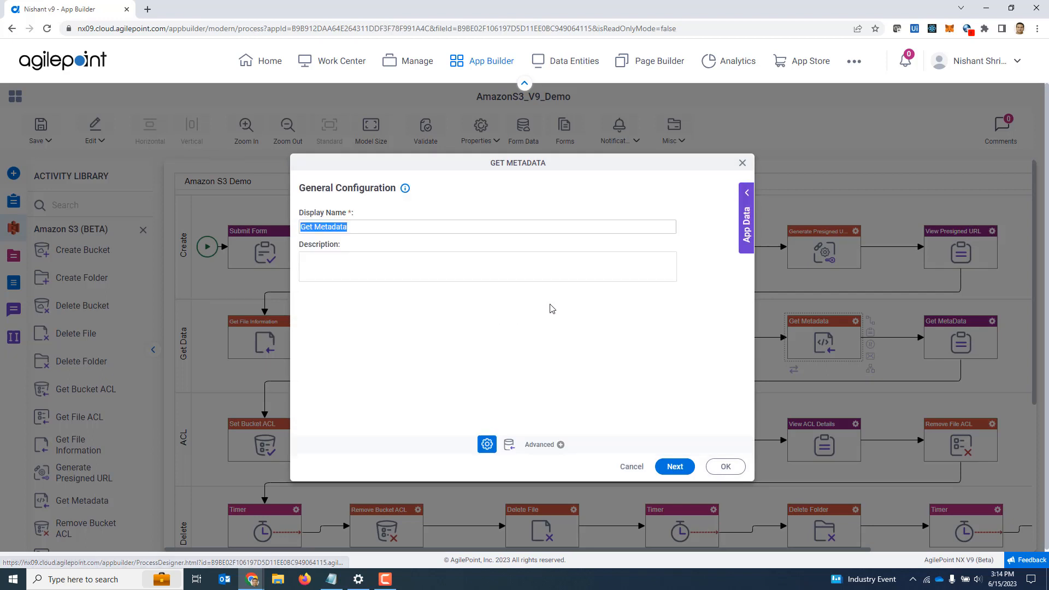
{"action": "left_click", "coordinate": [677, 468]}
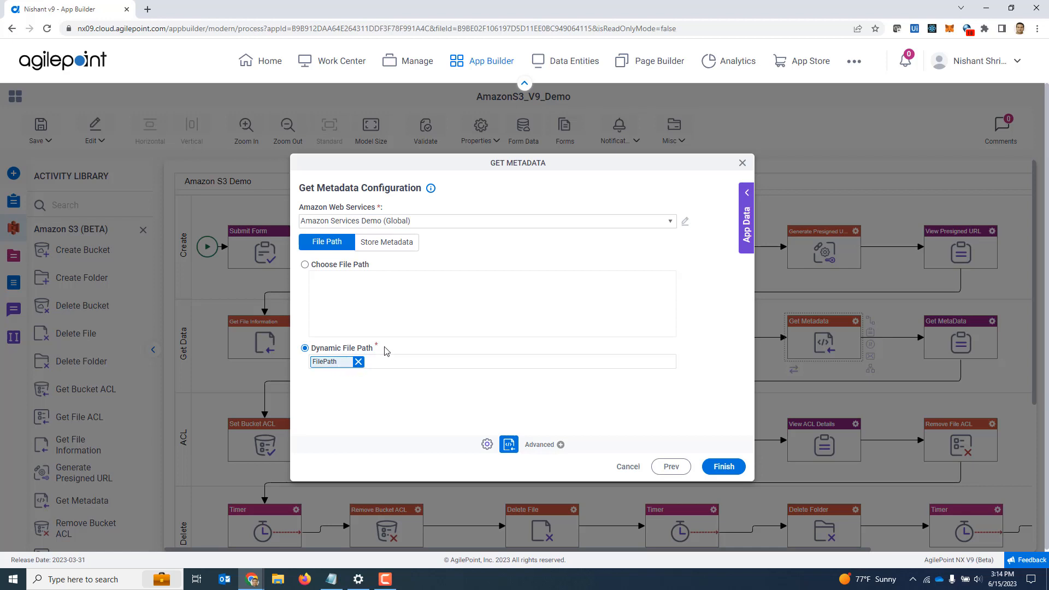
{"action": "left_click", "coordinate": [380, 249]}
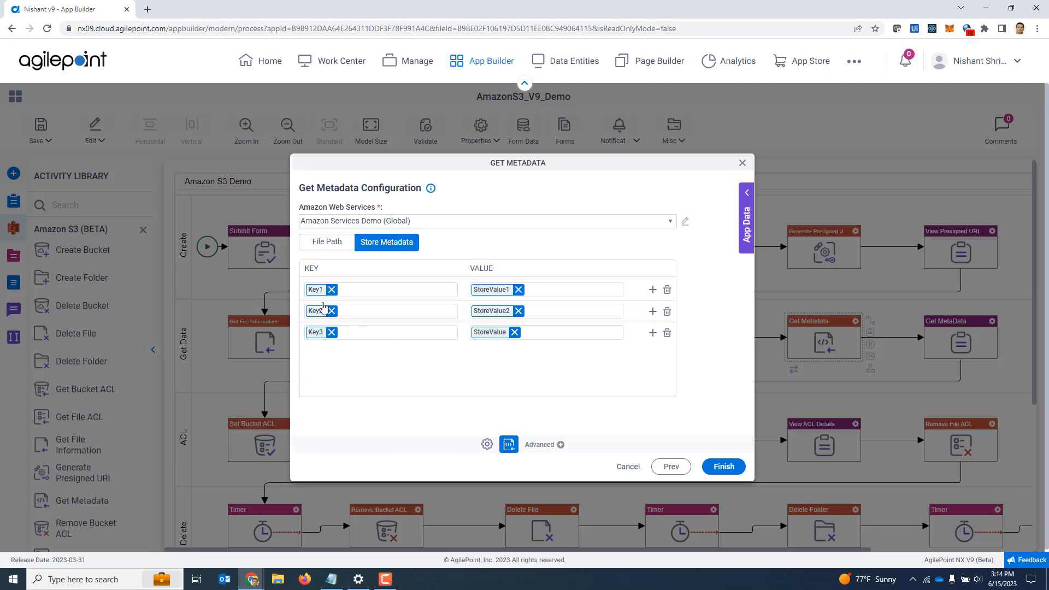
{"action": "left_click", "coordinate": [743, 163]}
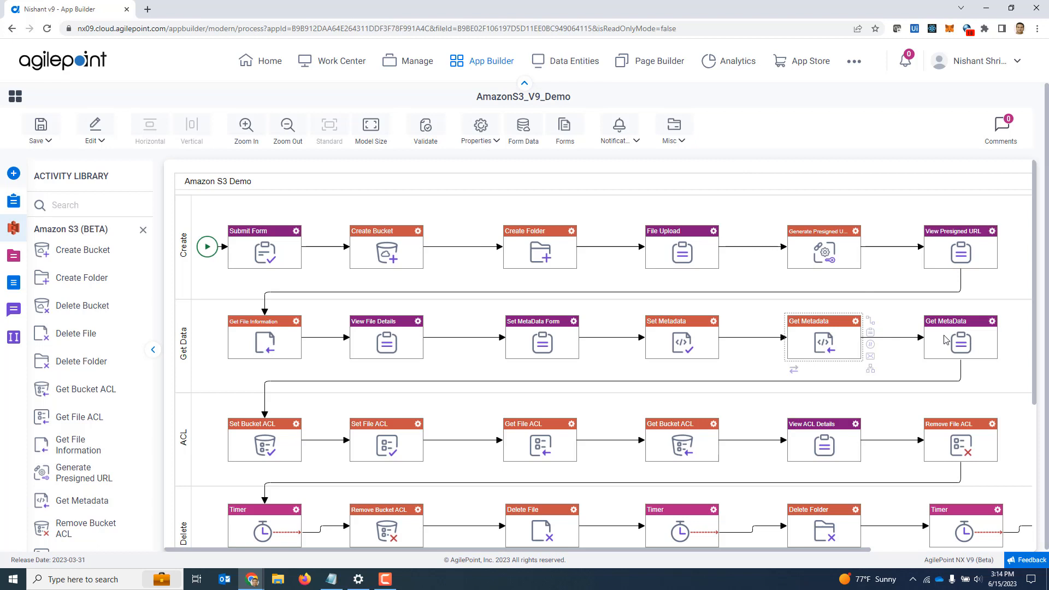
- Review the Set Bucket ACL activity's permissions, add a trial permission row to inspect the grantee options, and close the configuration without saving
{"action": "double_click", "coordinate": [263, 450]}
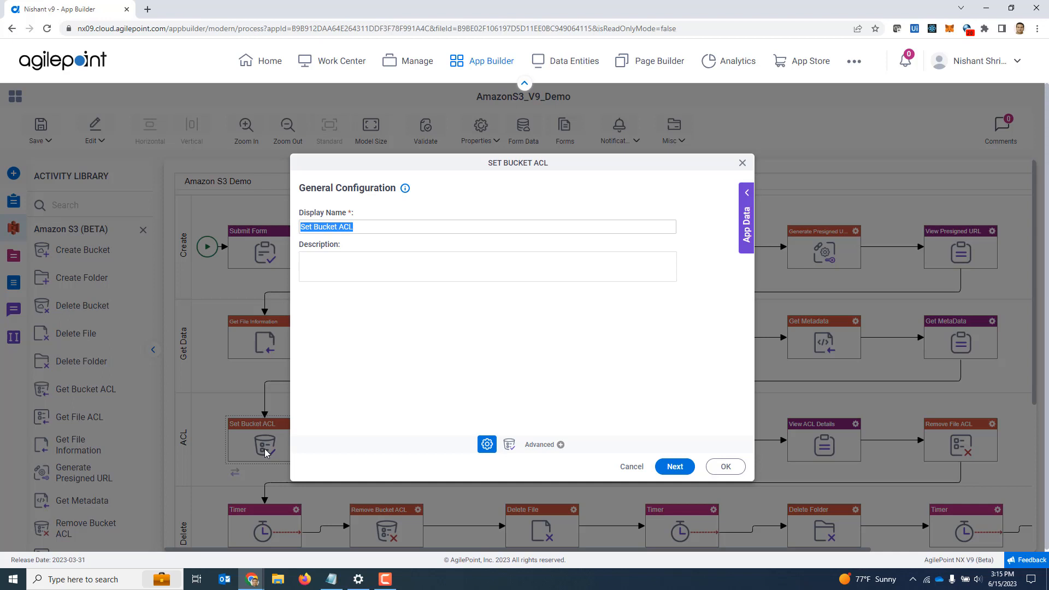
{"action": "left_click", "coordinate": [675, 465]}
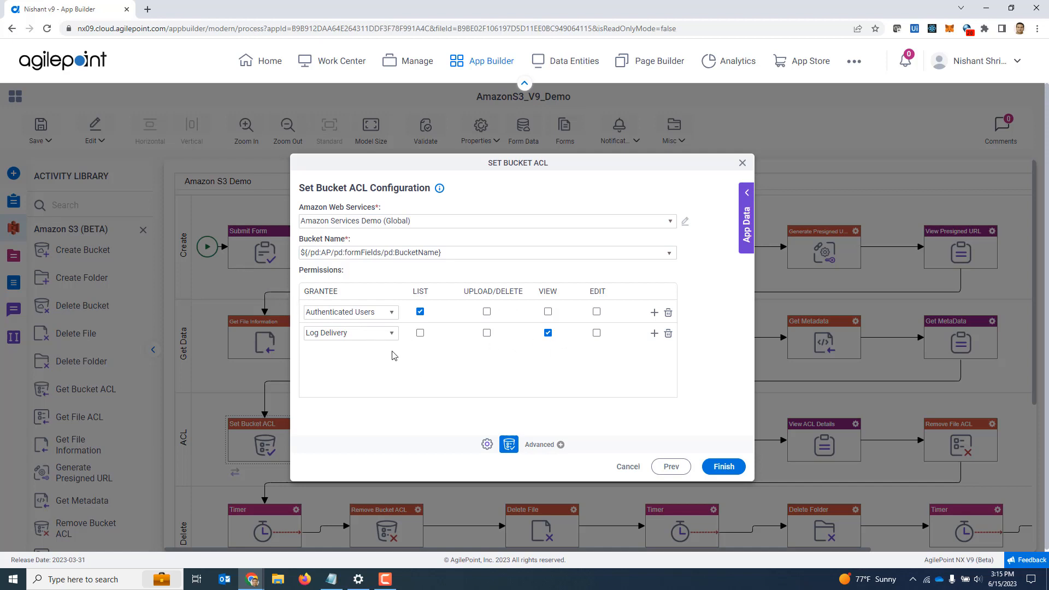
{"action": "left_click", "coordinate": [654, 334]}
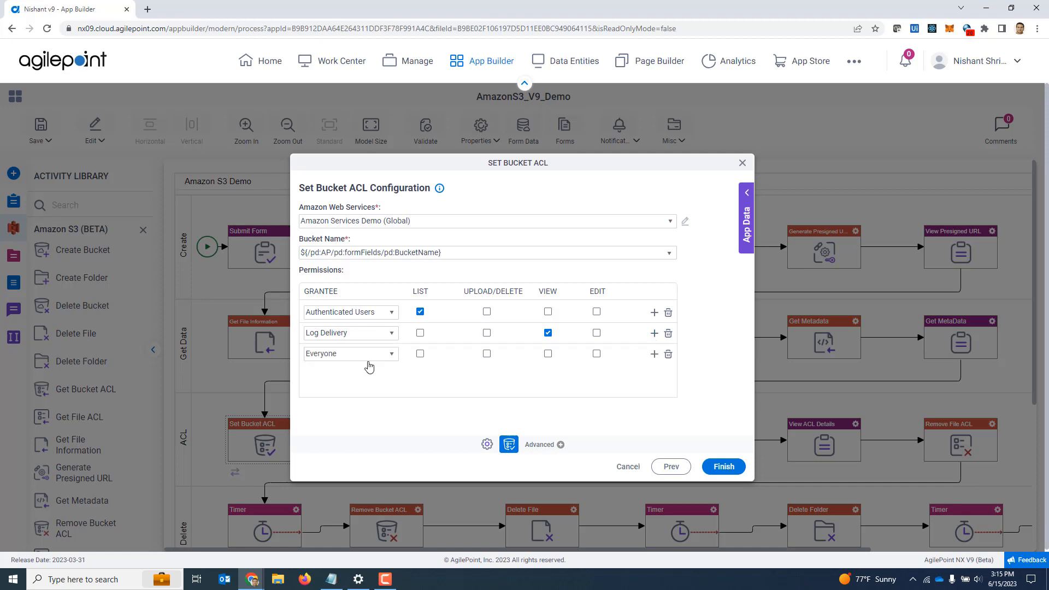
{"action": "left_click", "coordinate": [393, 356]}
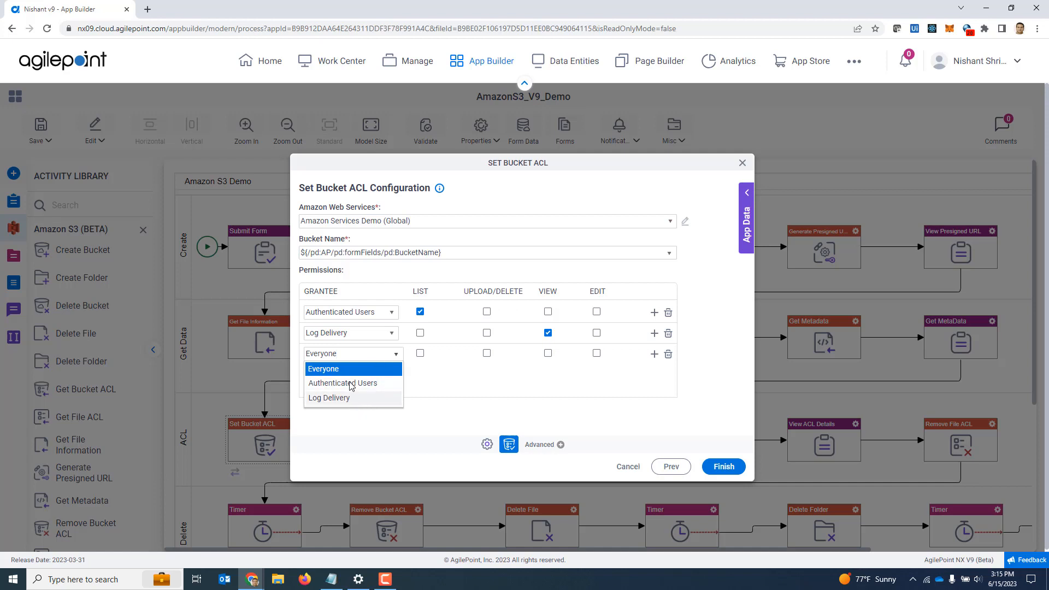
{"action": "left_click", "coordinate": [437, 394]}
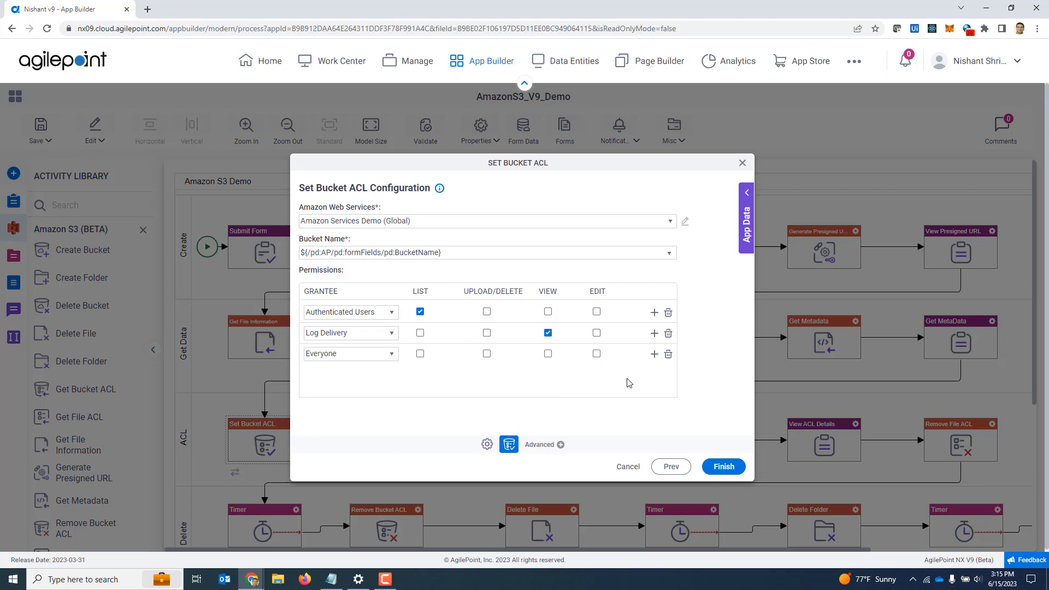
{"action": "left_click", "coordinate": [743, 164]}
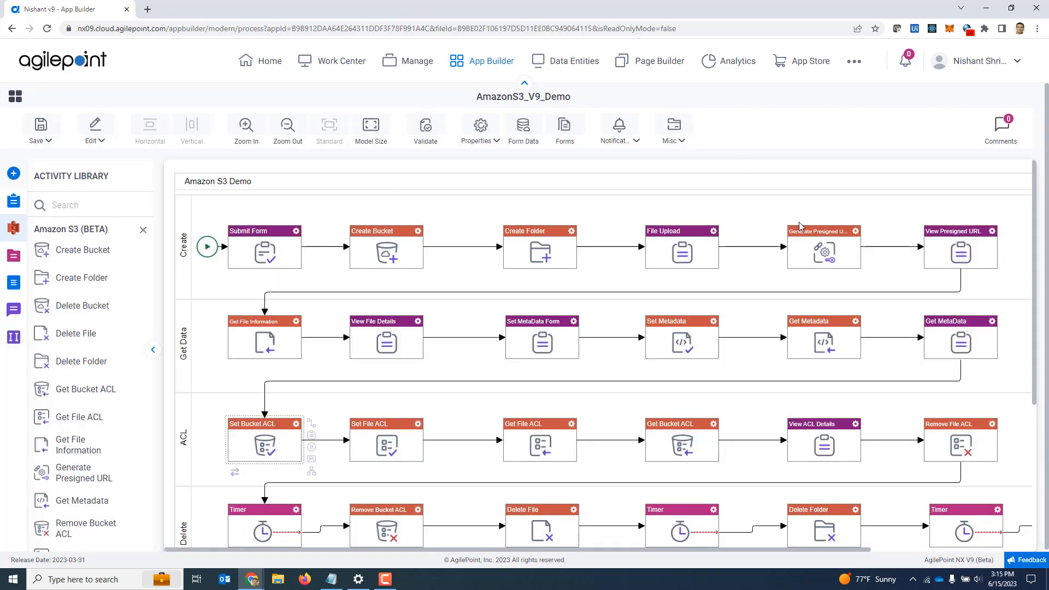
- Review the Set File ACL activity's file path, permissions and grantee options, closing its configuration without saving
{"action": "double_click", "coordinate": [384, 452]}
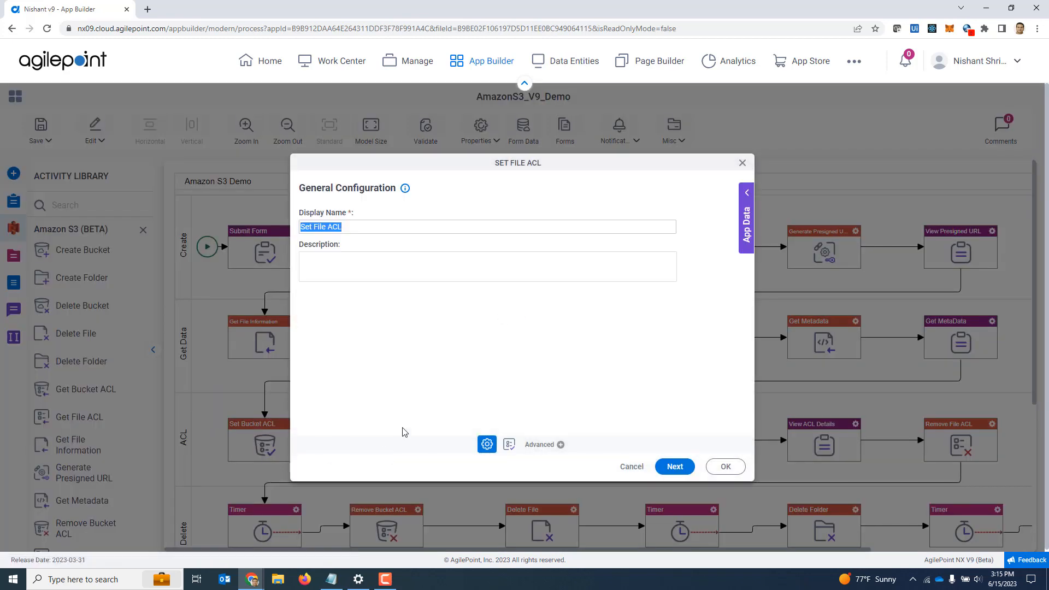
{"action": "left_click", "coordinate": [674, 467]}
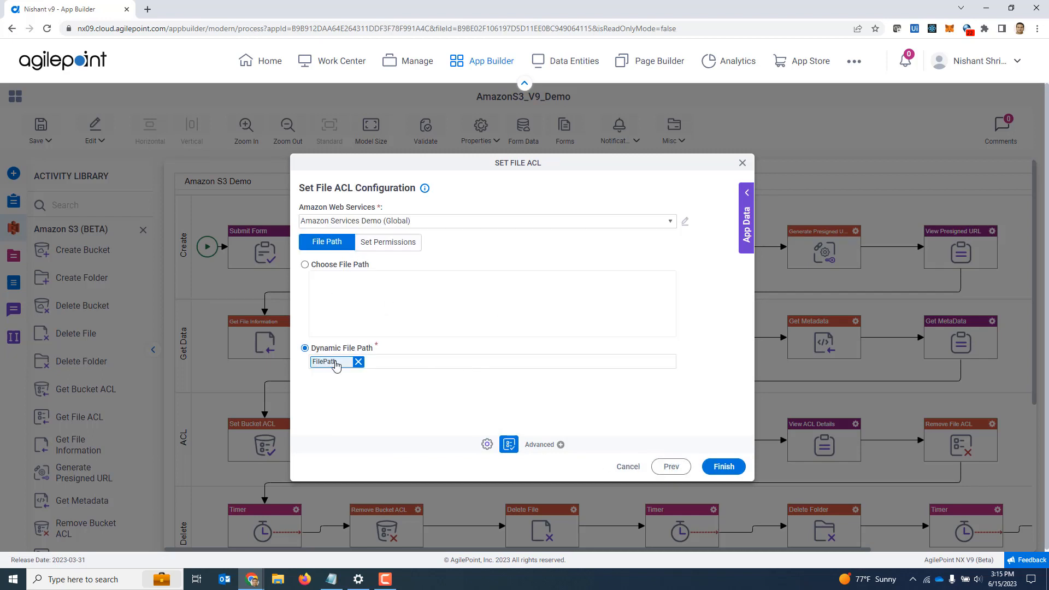
{"action": "left_click", "coordinate": [378, 249]}
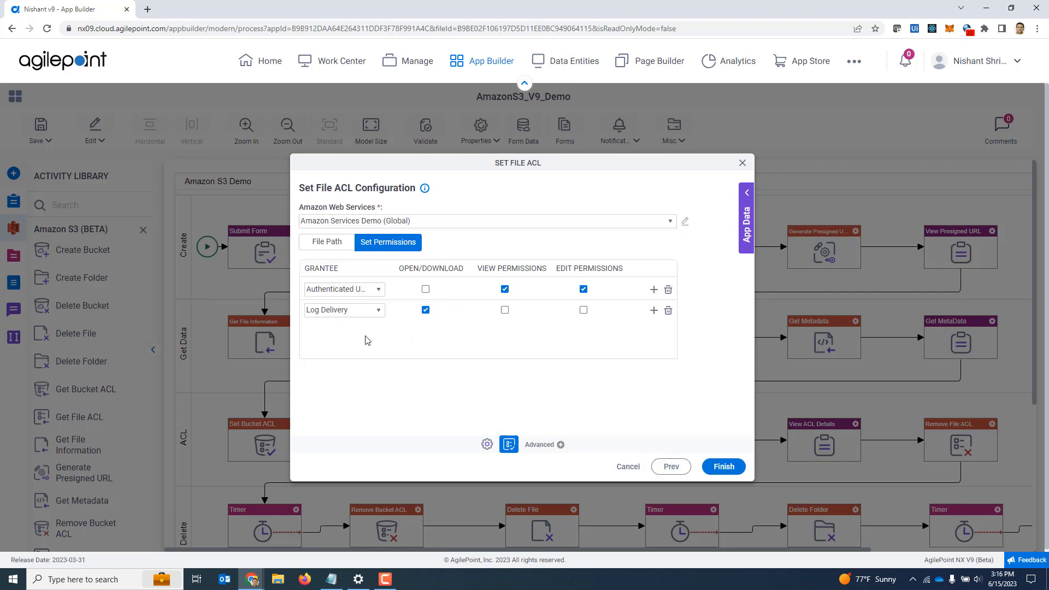
{"action": "left_click", "coordinate": [379, 290]}
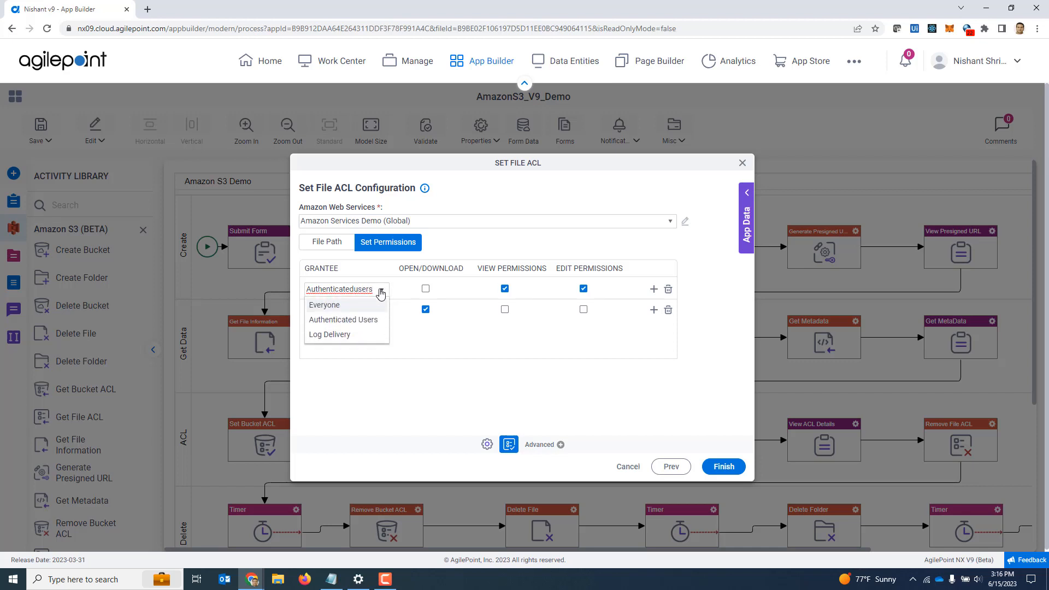
{"action": "left_click", "coordinate": [381, 293]}
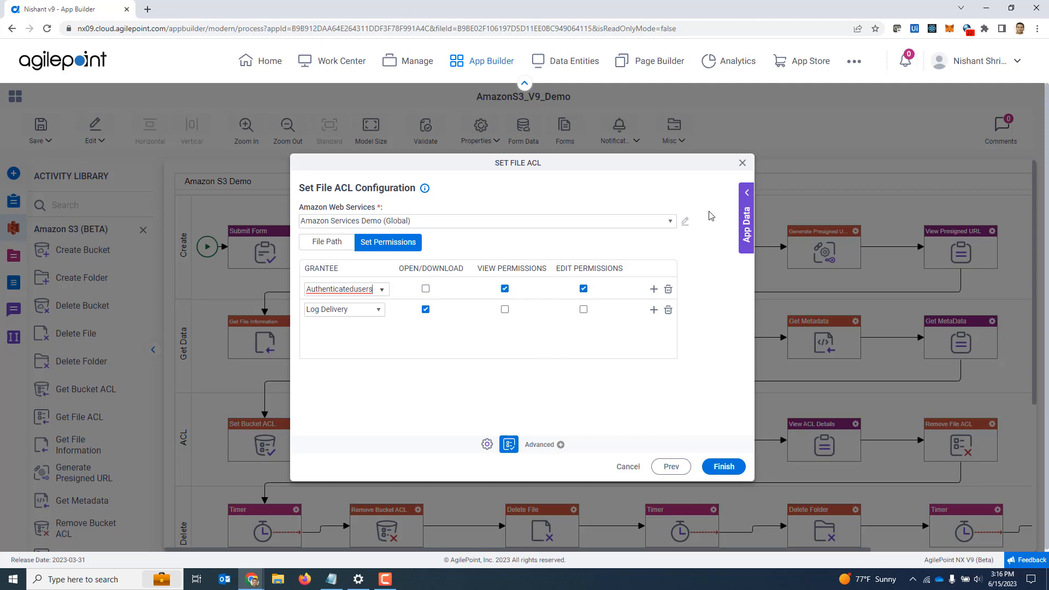
{"action": "left_click", "coordinate": [743, 163]}
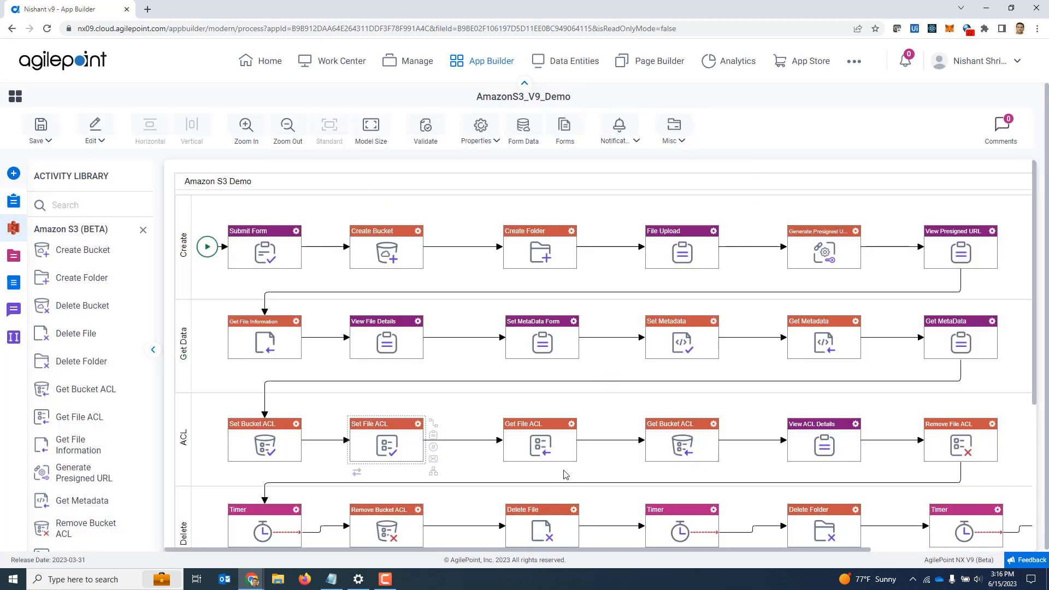
- Review the Get File ACL activity's file path and its response mapping to the app schema, closing its configuration without saving
{"action": "double_click", "coordinate": [545, 450]}
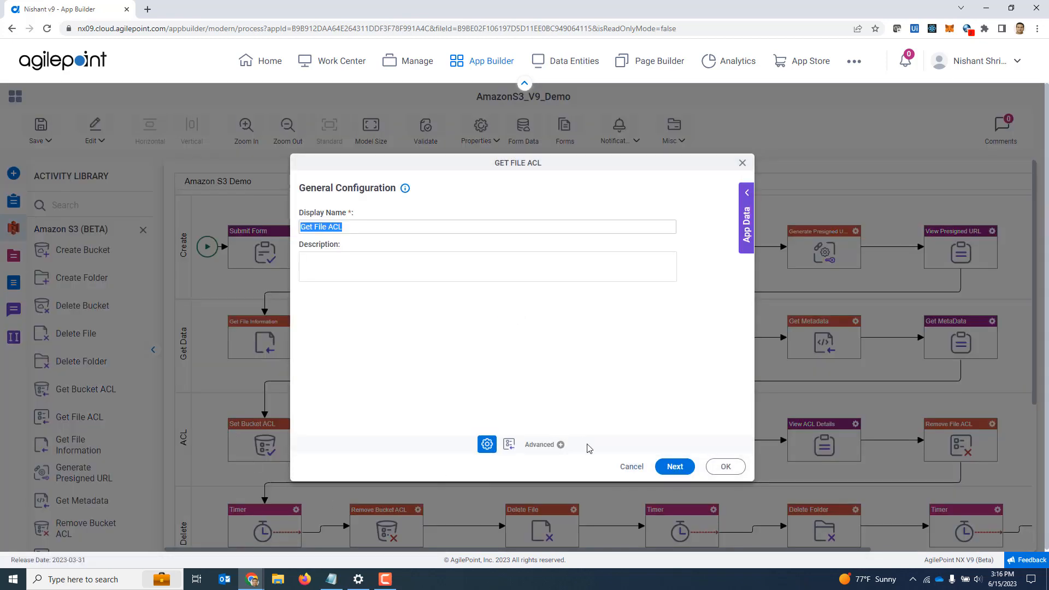
{"action": "left_click", "coordinate": [675, 468]}
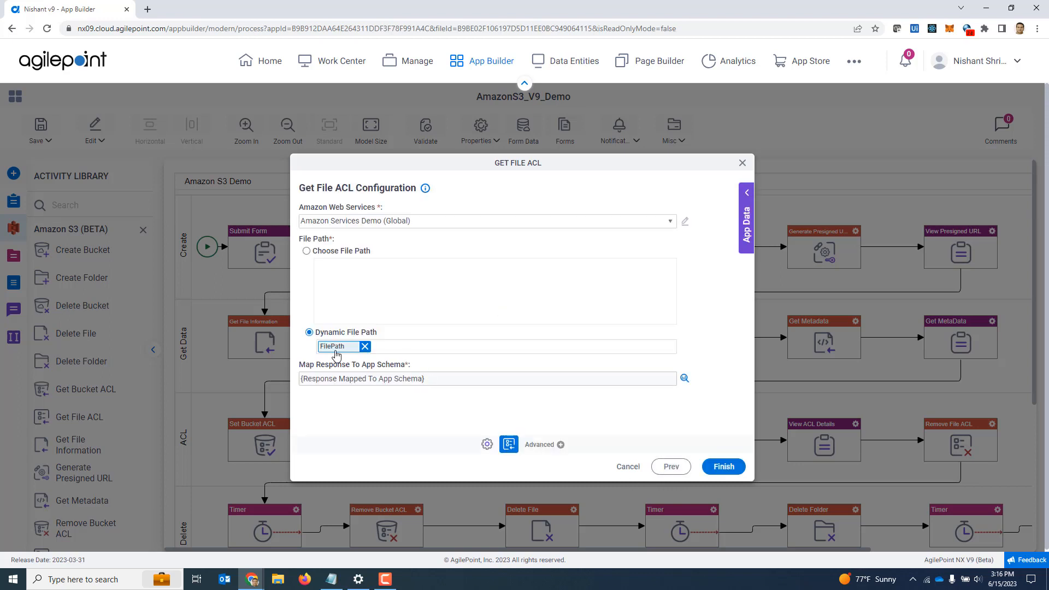
{"action": "left_click", "coordinate": [683, 380]}
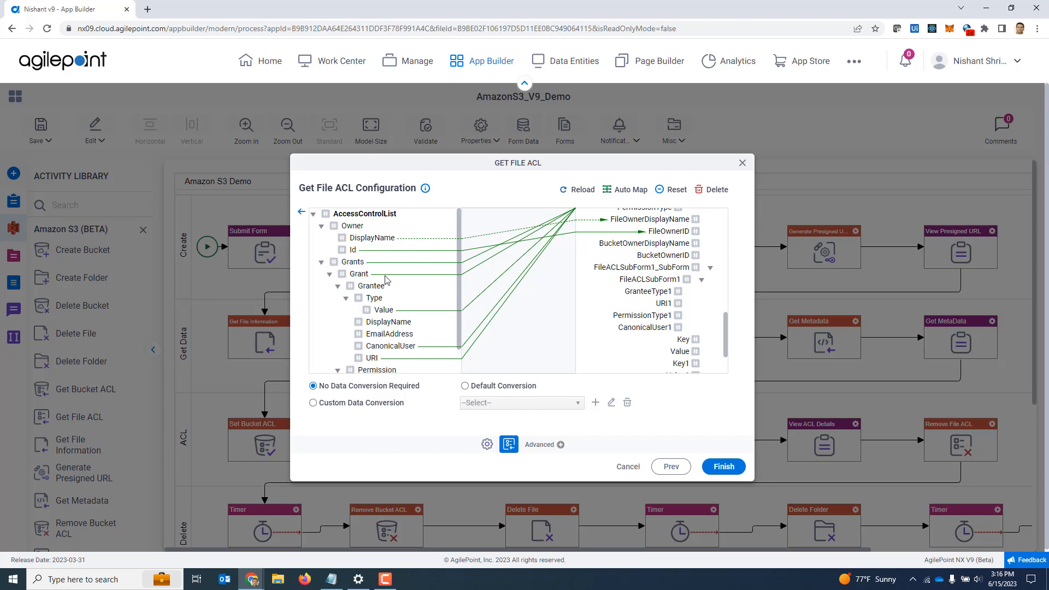
{"action": "scroll", "coordinate": [418, 351], "scroll_direction": "down", "scroll_amount": 1}
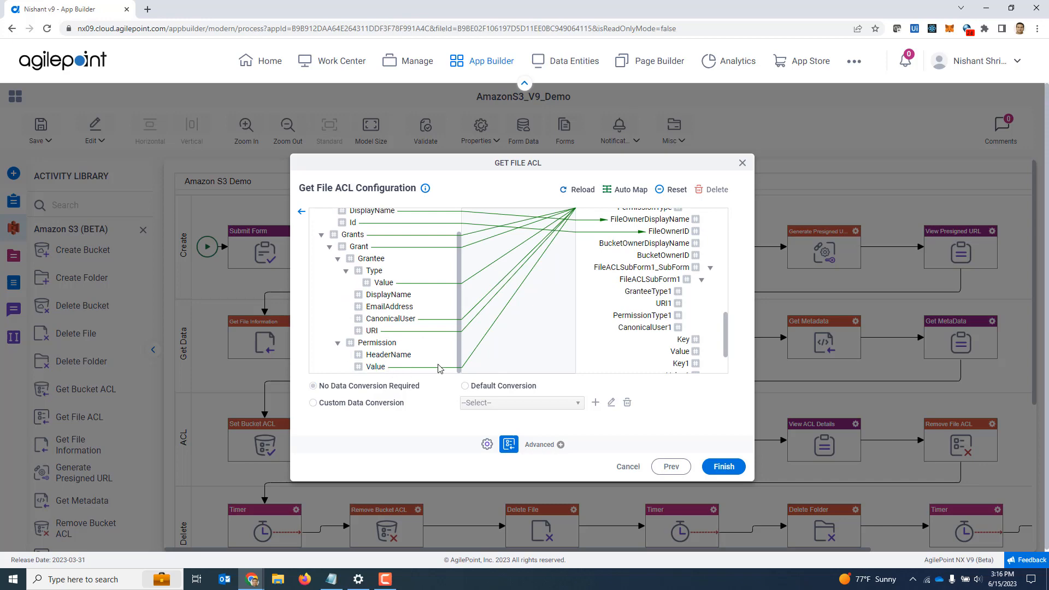
{"action": "left_click", "coordinate": [742, 164]}
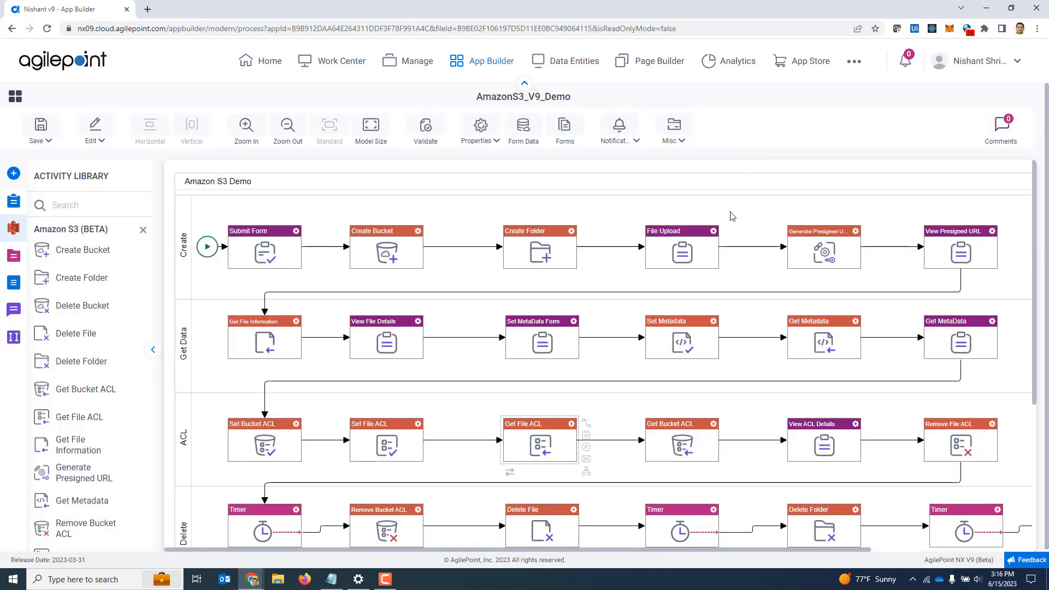
- Review the Get Bucket ACL activity's bucket name and access control list mapping, closing its configuration without saving
{"action": "double_click", "coordinate": [679, 457]}
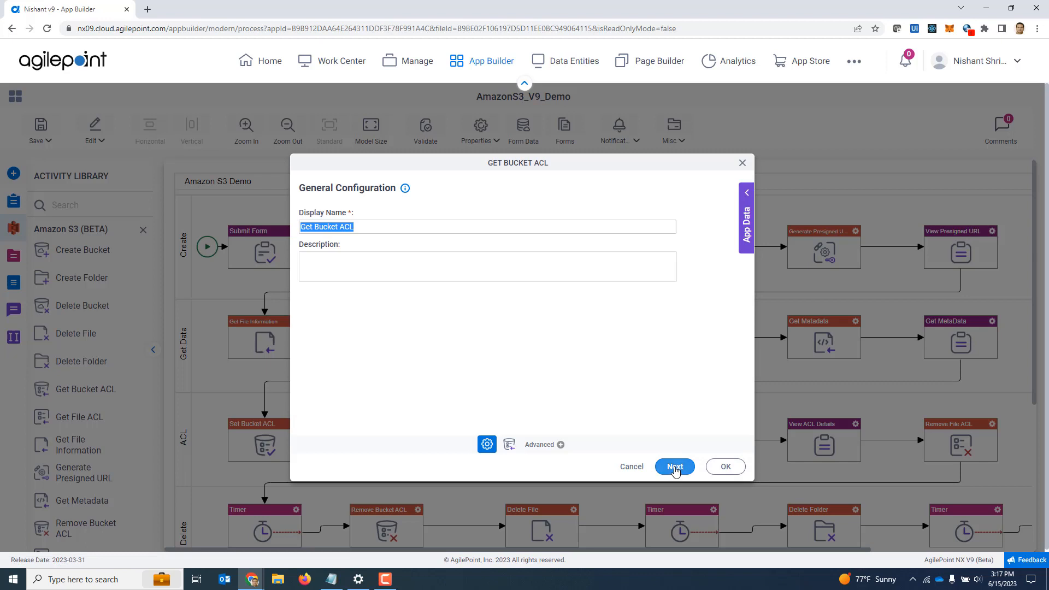
{"action": "left_click", "coordinate": [675, 466]}
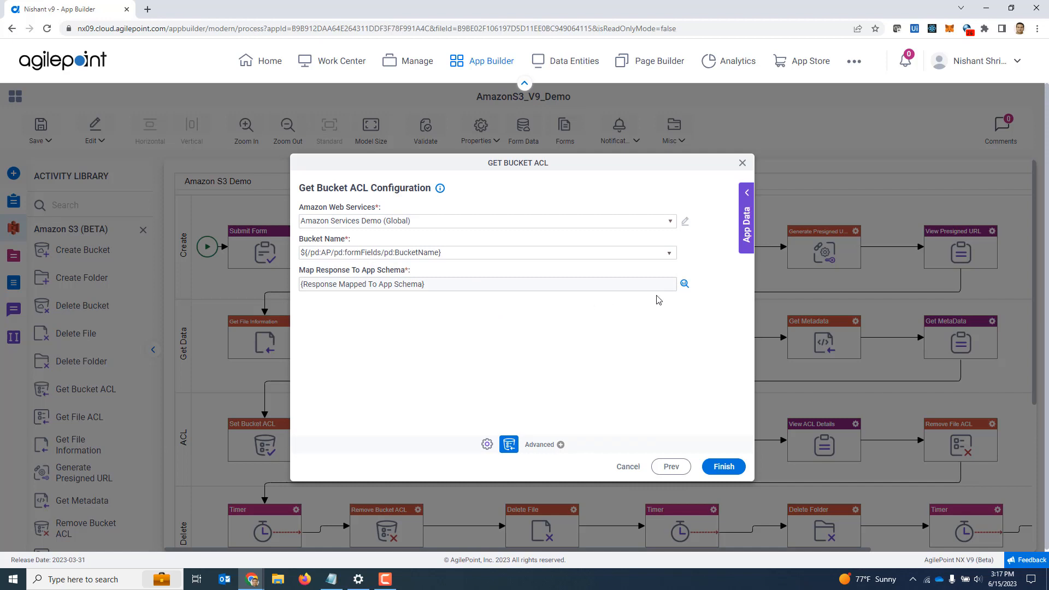
{"action": "left_click", "coordinate": [684, 284]}
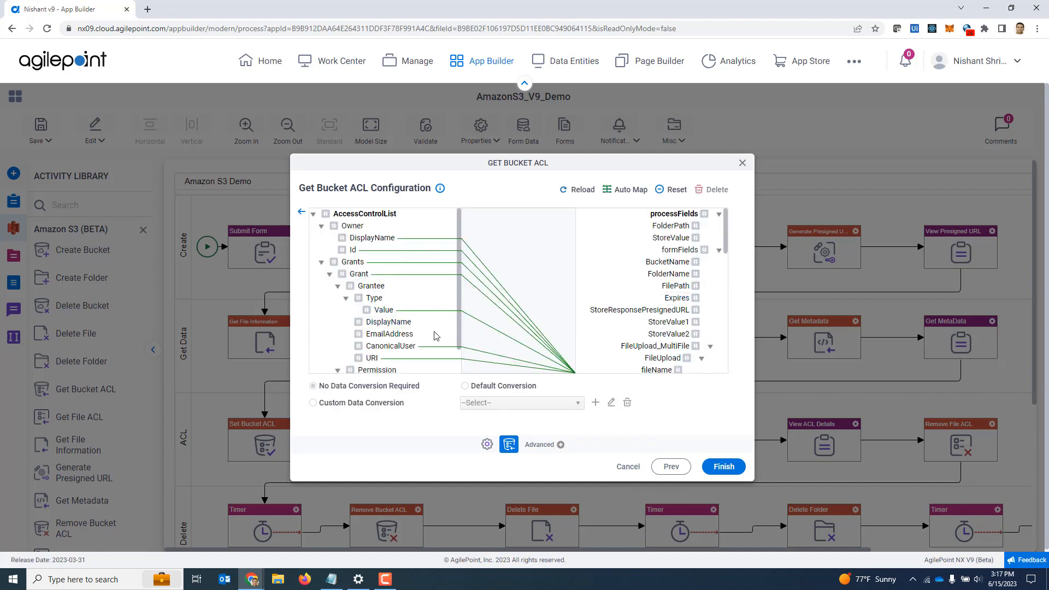
{"action": "left_click", "coordinate": [743, 163]}
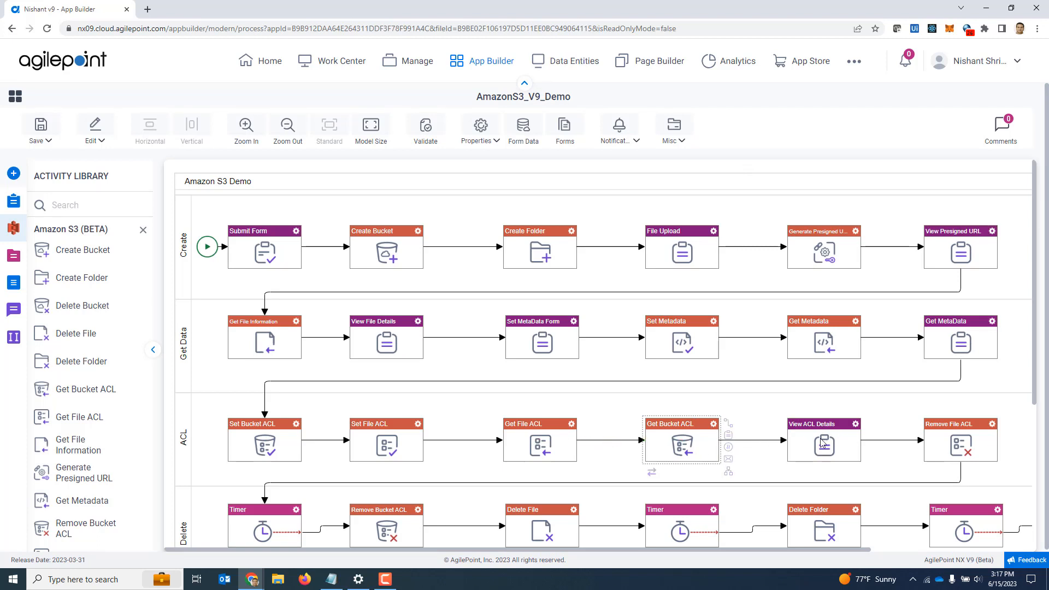
- Review the Remove File ACL activity's file path, permissions to remove and grantee options, closing its configuration without saving
{"action": "double_click", "coordinate": [955, 442]}
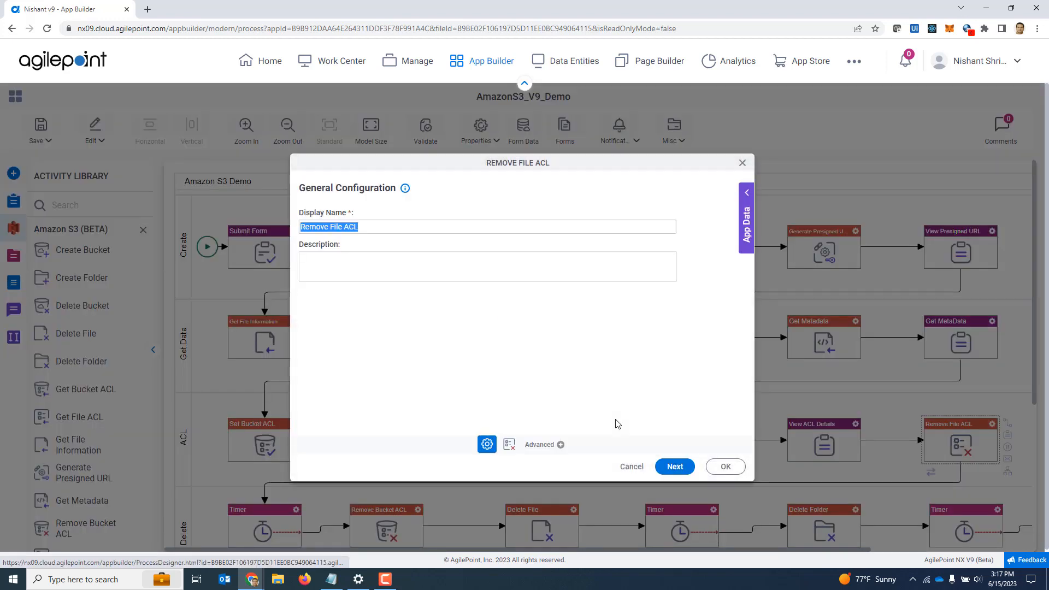
{"action": "left_click", "coordinate": [675, 467]}
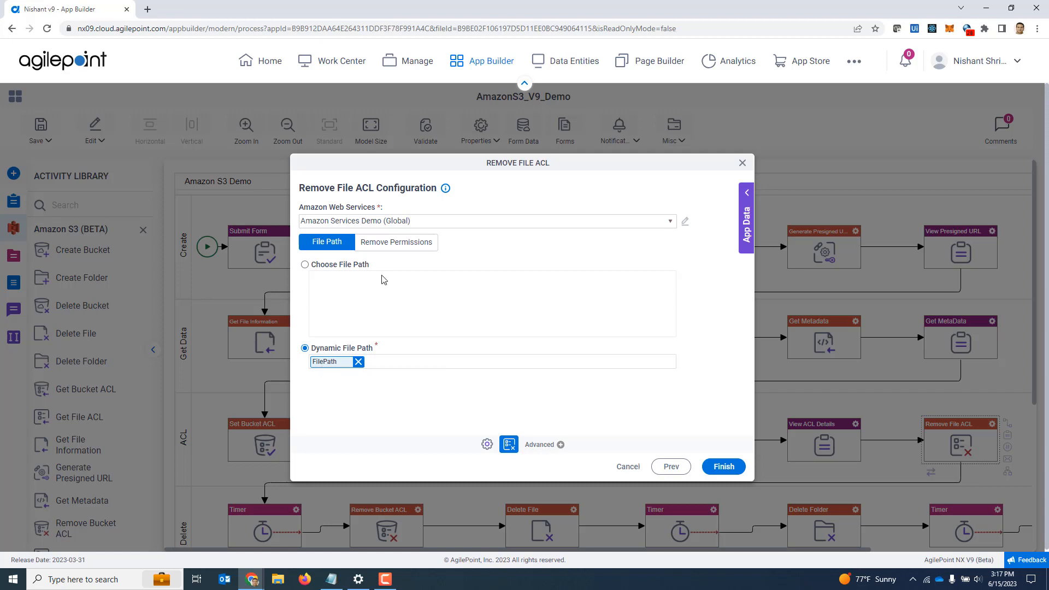
{"action": "left_click", "coordinate": [397, 245]}
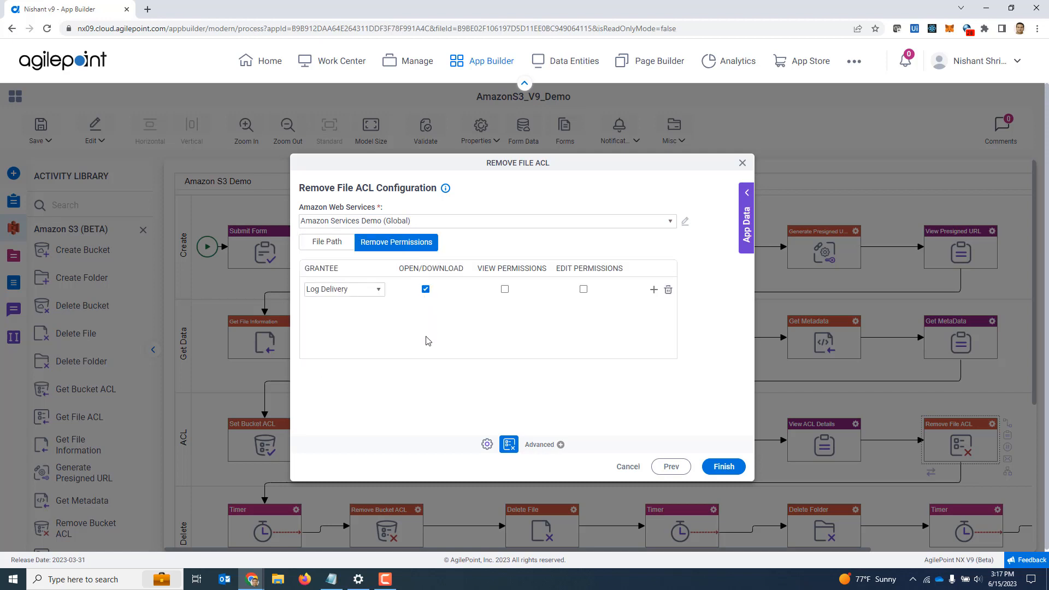
{"action": "left_click", "coordinate": [377, 295]}
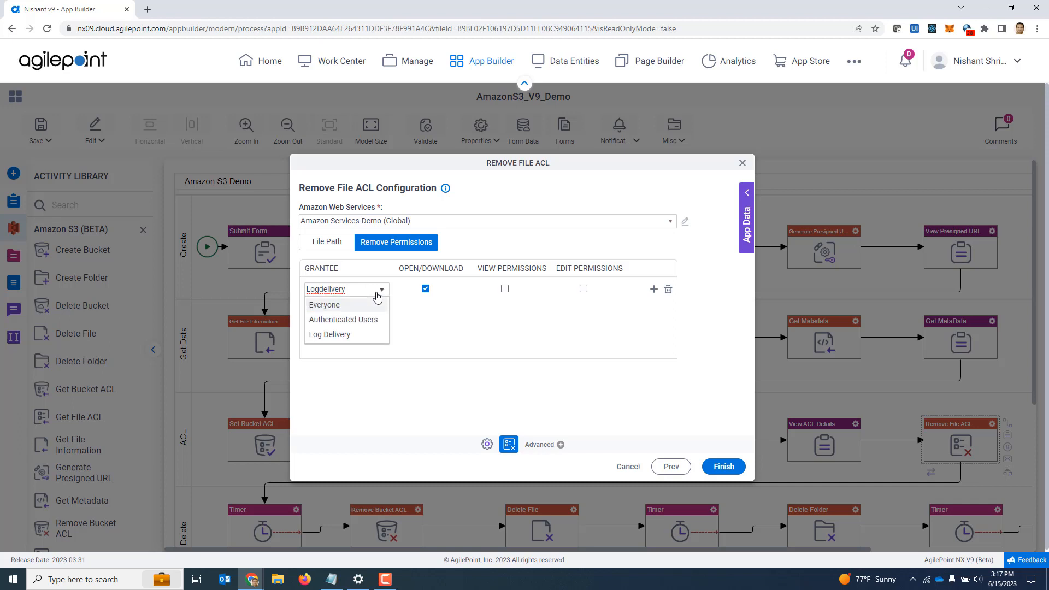
{"action": "left_click", "coordinate": [377, 295]}
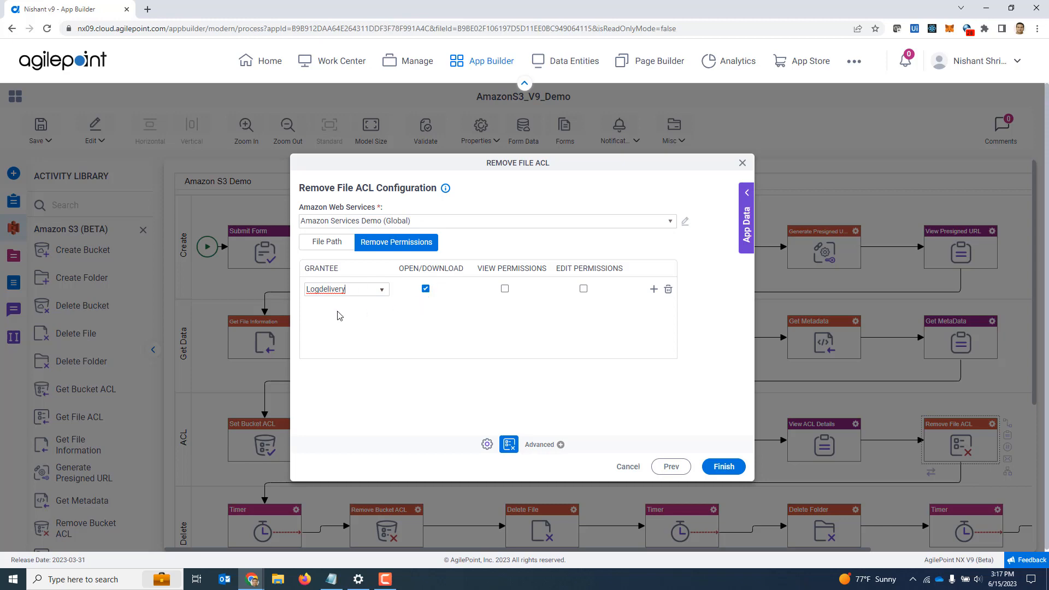
{"action": "left_click", "coordinate": [742, 163]}
- Review the Remove Bucket ACL activity's permissions, delete the Everyone grantee row, and close the configuration without saving
{"action": "scroll", "coordinate": [577, 411], "scroll_direction": "down", "scroll_amount": 2}
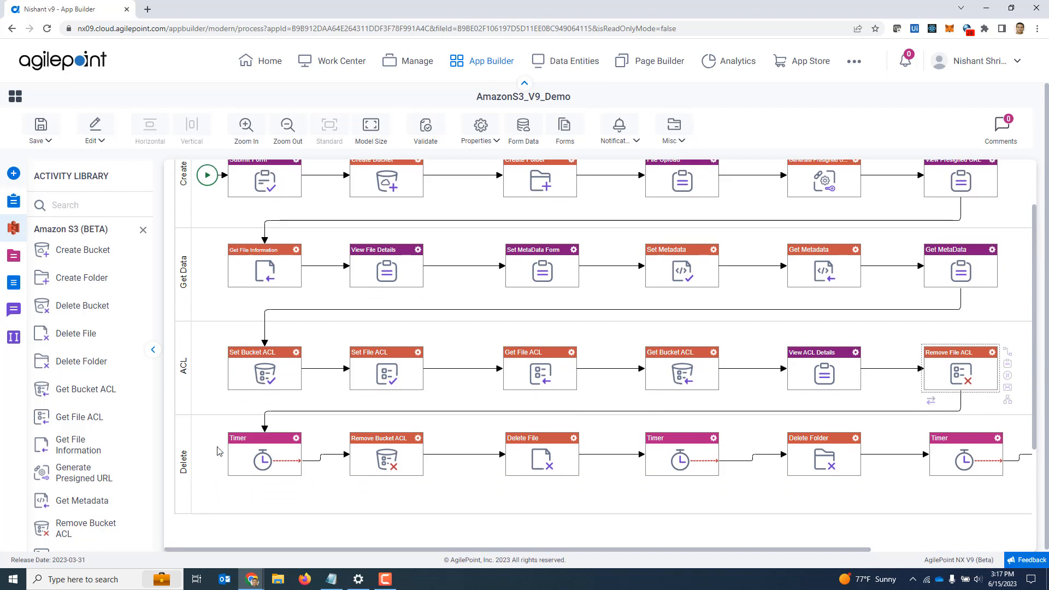
{"action": "double_click", "coordinate": [398, 460]}
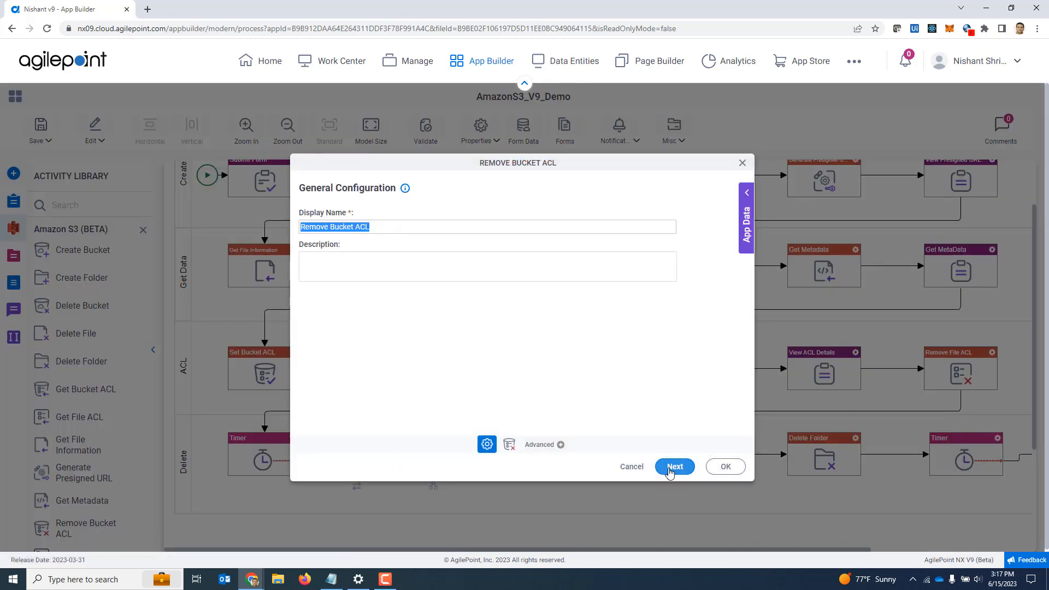
{"action": "left_click", "coordinate": [670, 471]}
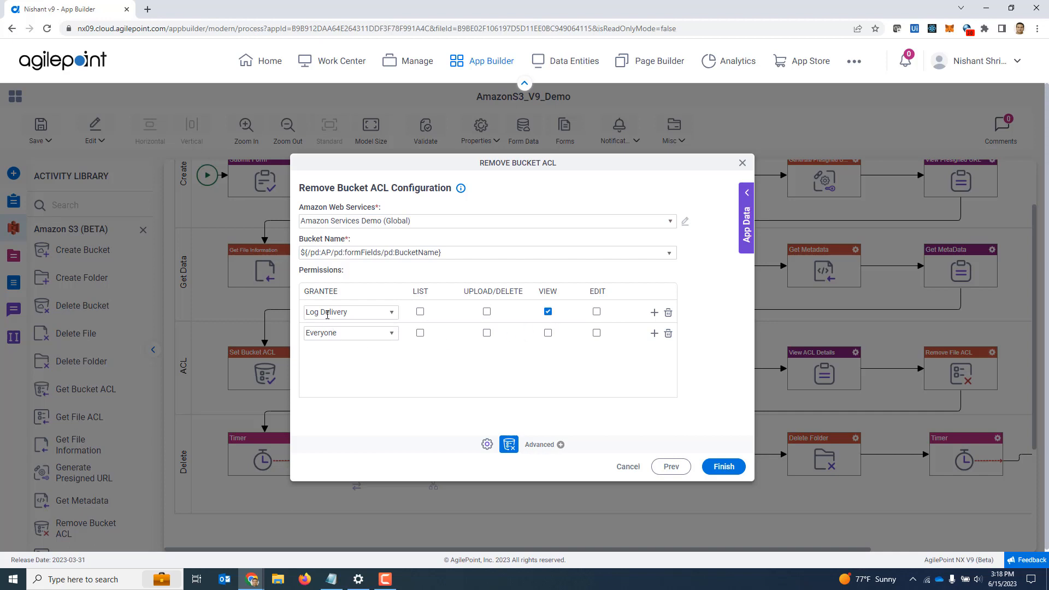
{"action": "left_click", "coordinate": [668, 334]}
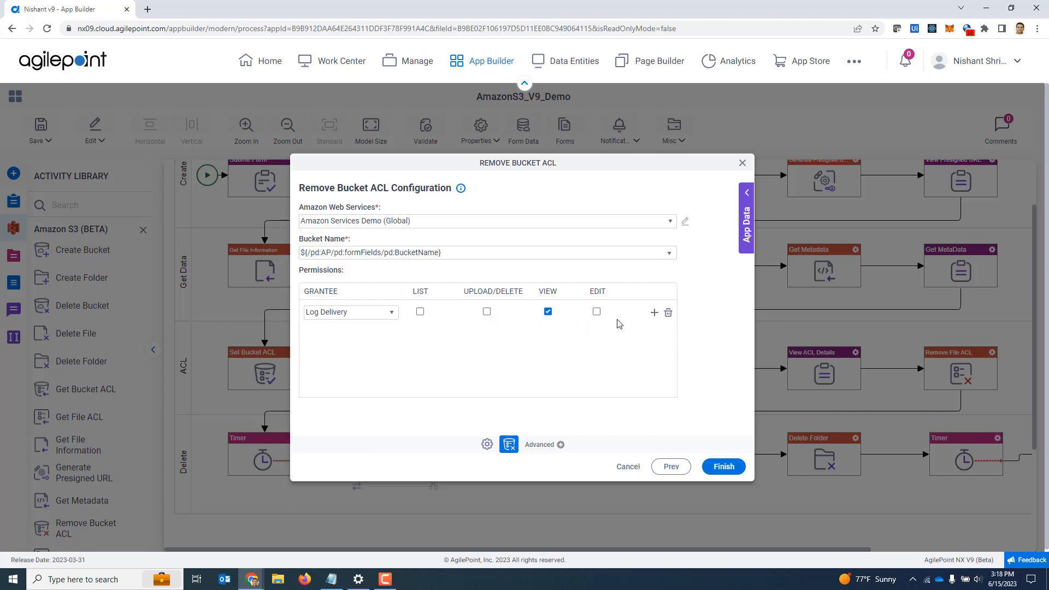
{"action": "left_click", "coordinate": [742, 163]}
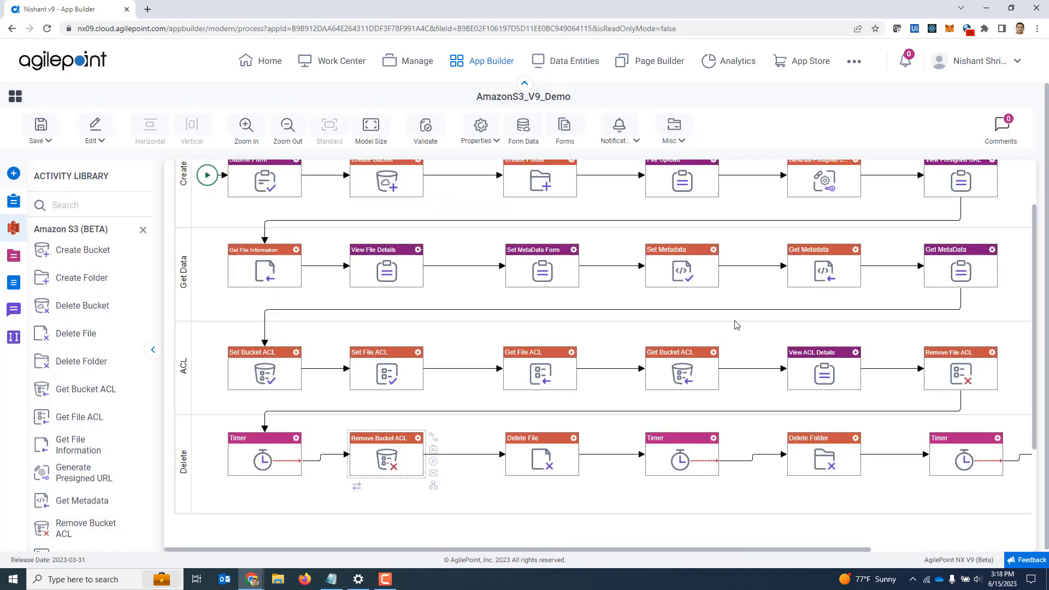
- Review the Delete File activity's Amazon Web Services token options and dynamic file path, closing its configuration without saving
{"action": "double_click", "coordinate": [536, 461]}
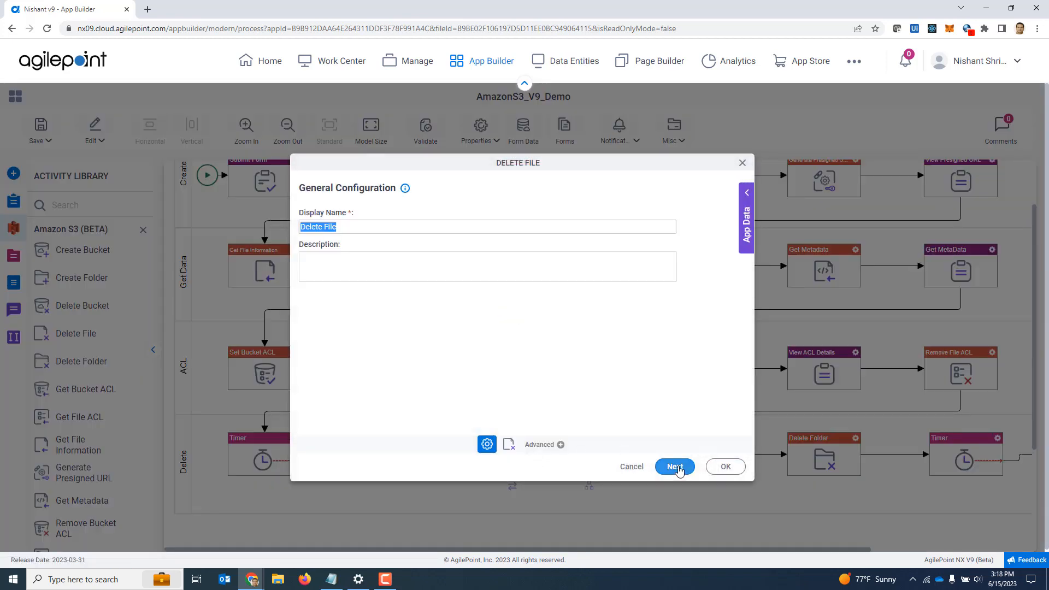
{"action": "left_click", "coordinate": [675, 467]}
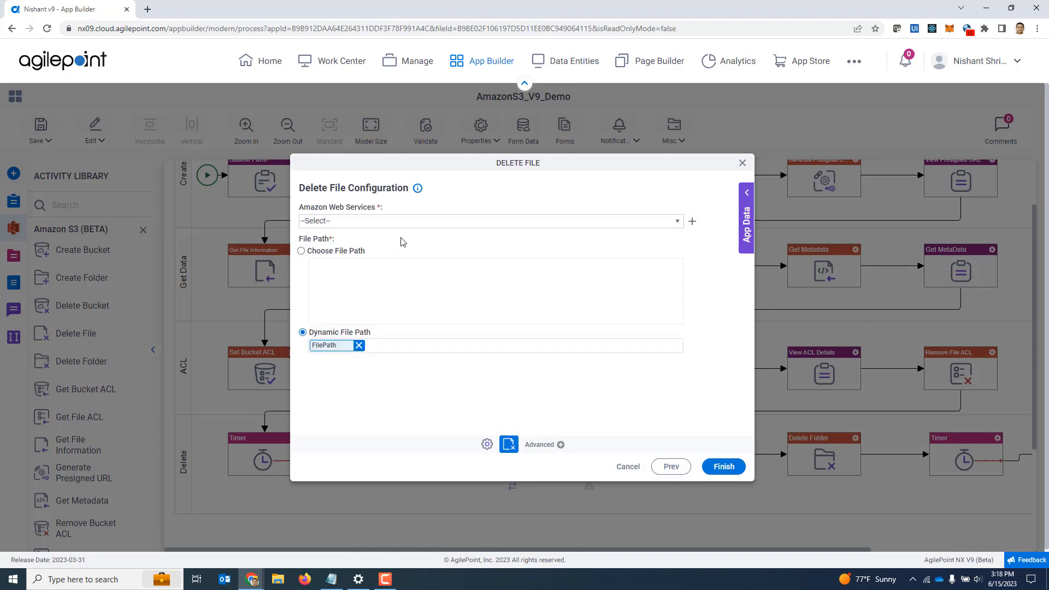
{"action": "left_click", "coordinate": [399, 223]}
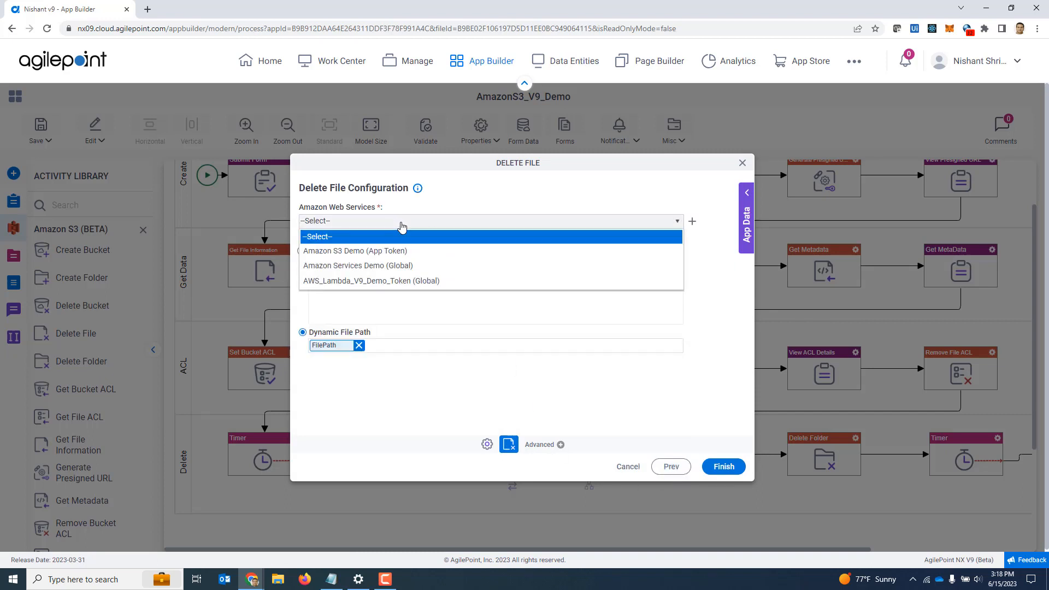
{"action": "left_click", "coordinate": [403, 251]}
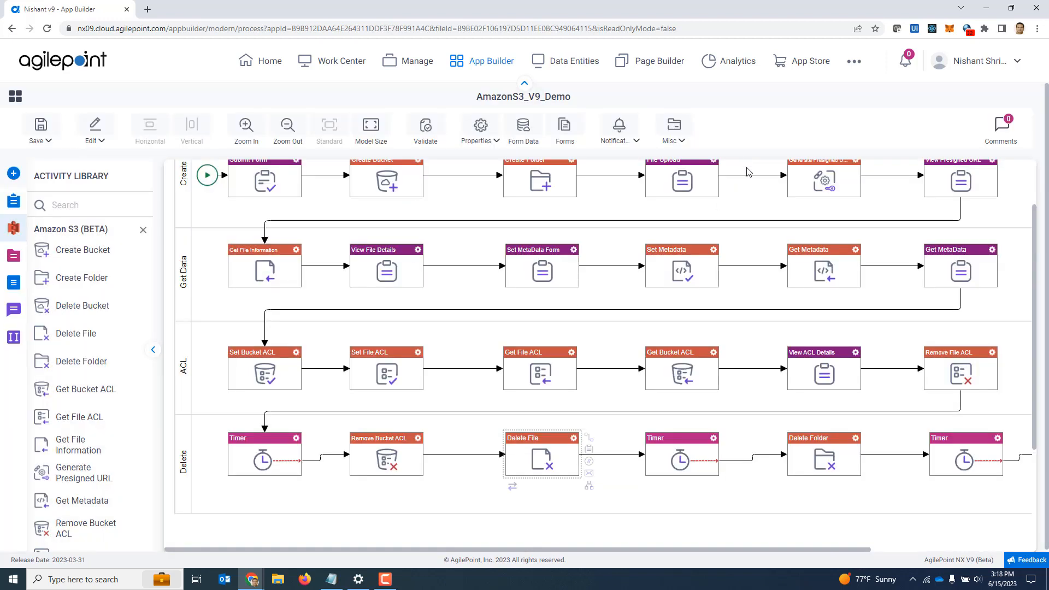
{"action": "left_click", "coordinate": [743, 163]}
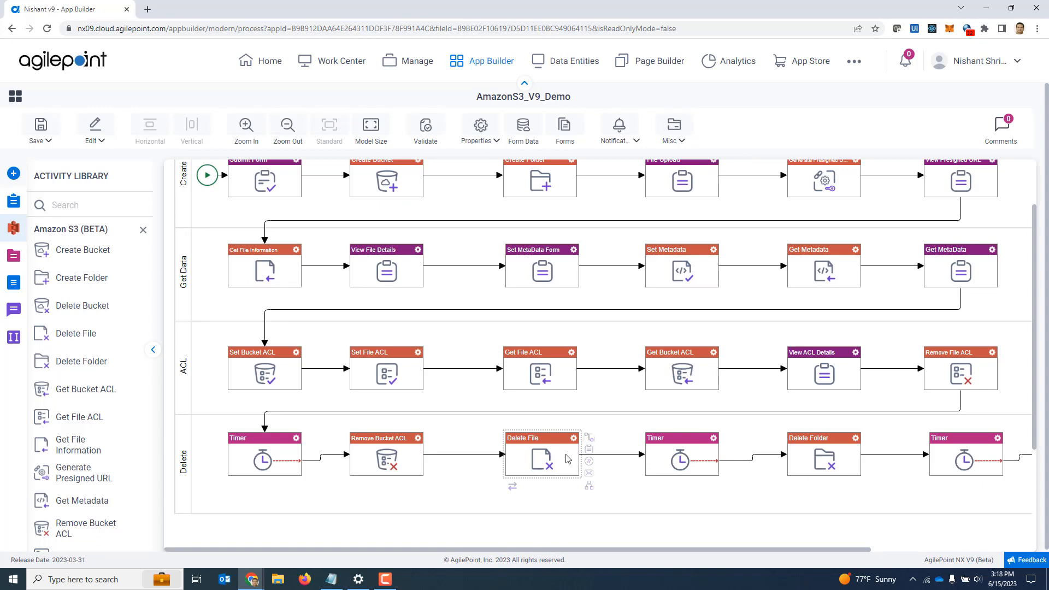
- Review the Delete Folder activity's access token and dynamic folder path, closing its configuration without saving
{"action": "double_click", "coordinate": [810, 458]}
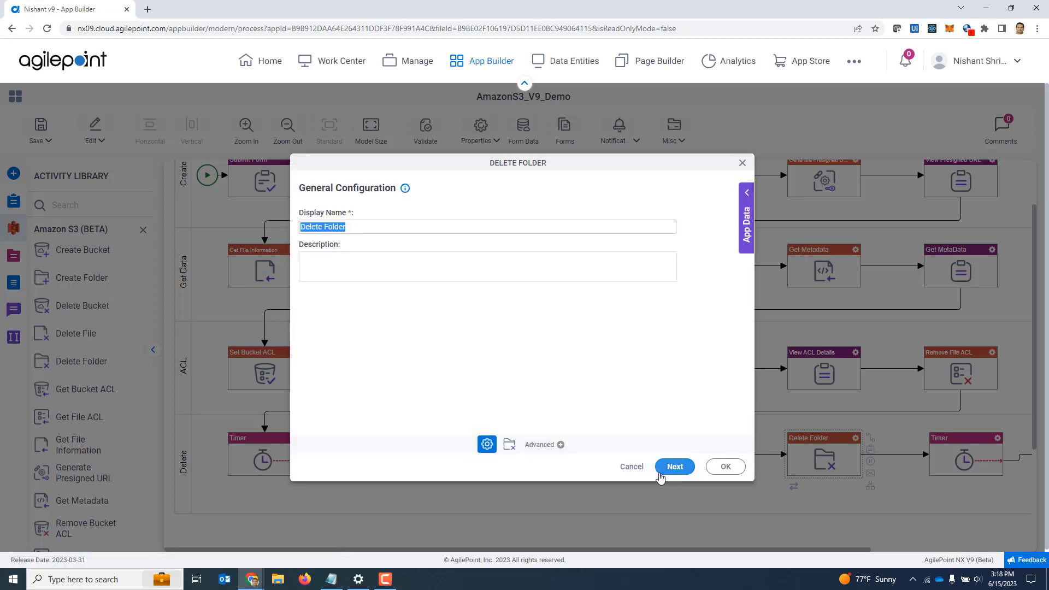
{"action": "left_click", "coordinate": [683, 471]}
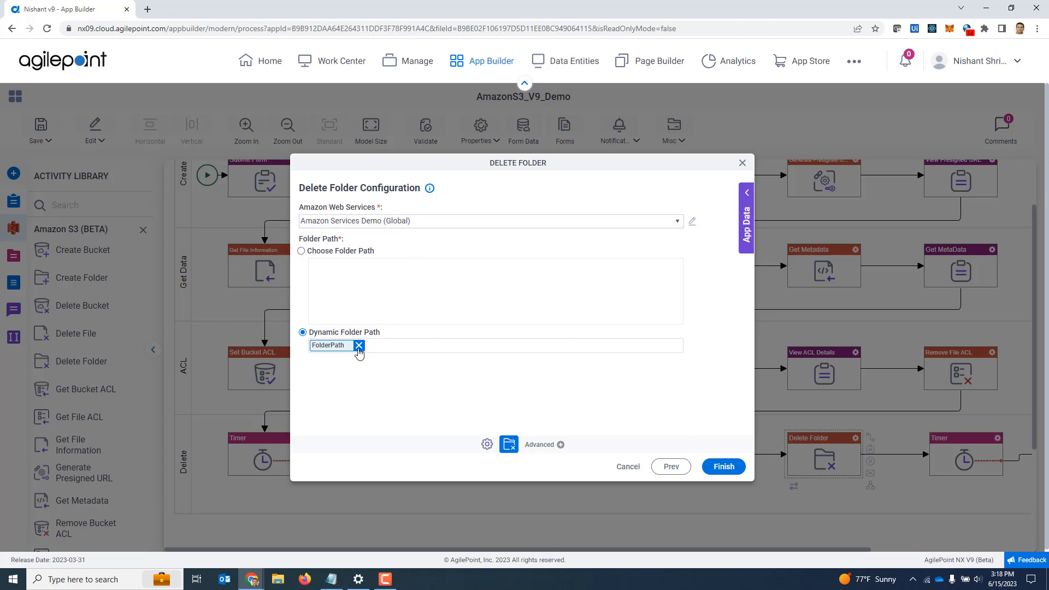
{"action": "left_click", "coordinate": [743, 163]}
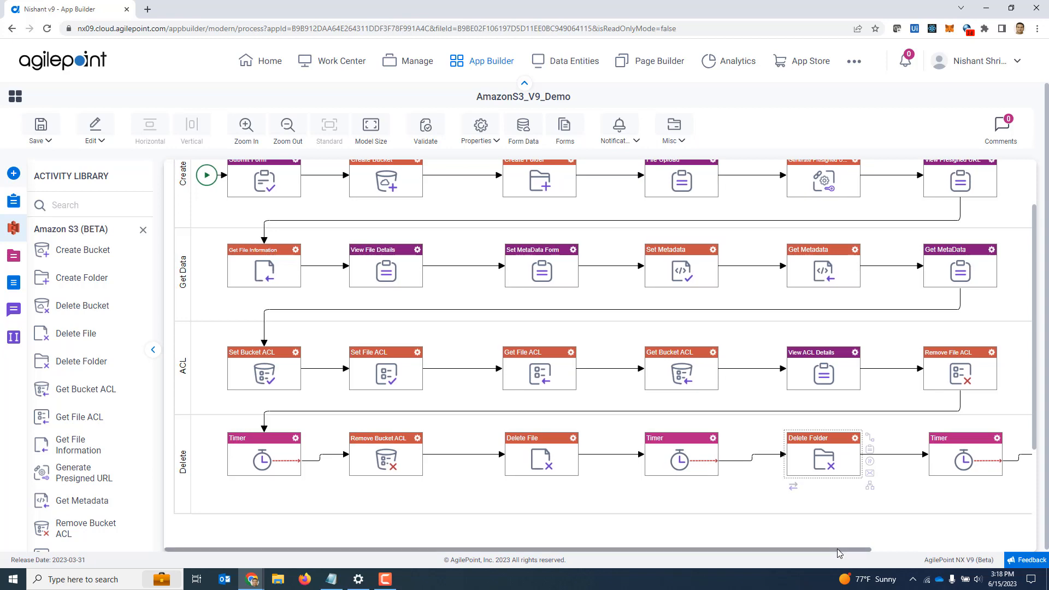
- Review the Delete Bucket activity's access token and bucket name at the end of the process, closing its configuration without saving
{"action": "left_click_drag", "start_coordinate": [835, 550], "coordinate": [963, 551]}
{"action": "double_click", "coordinate": [910, 465]}
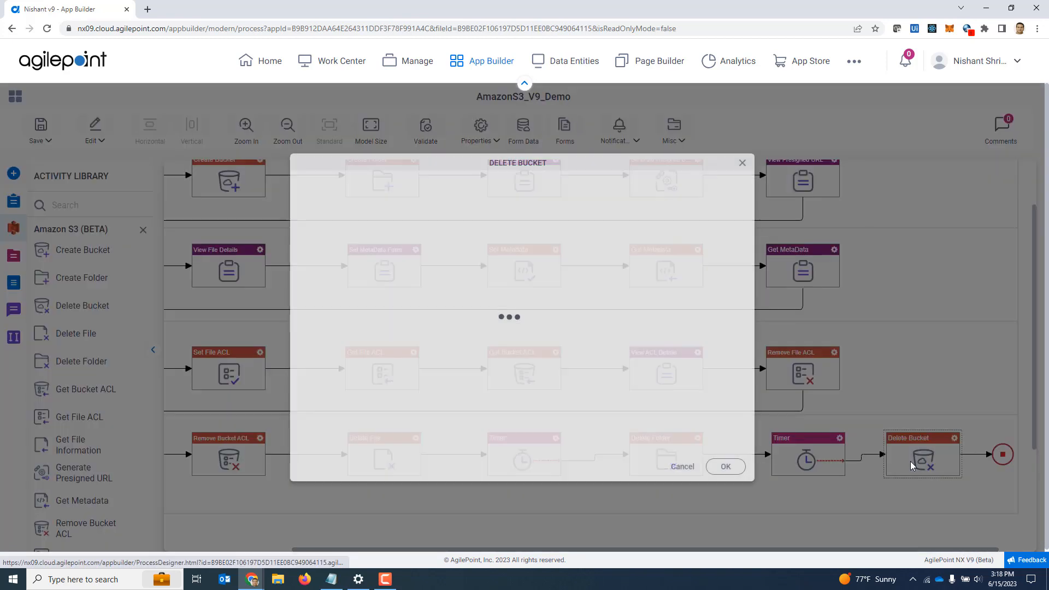
{"action": "left_click", "coordinate": [675, 465]}
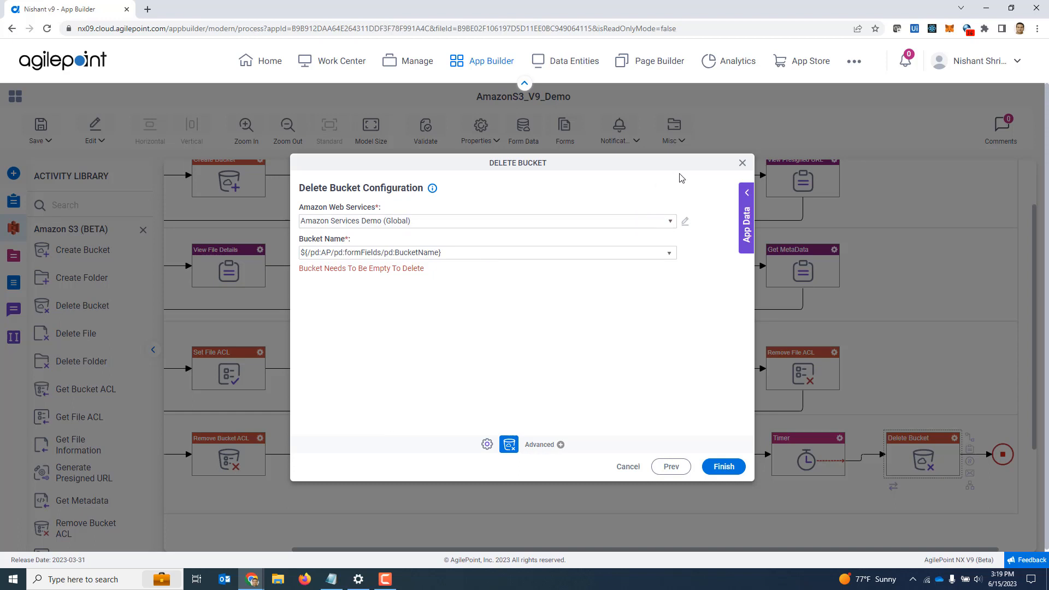
{"action": "left_click", "coordinate": [743, 165]}
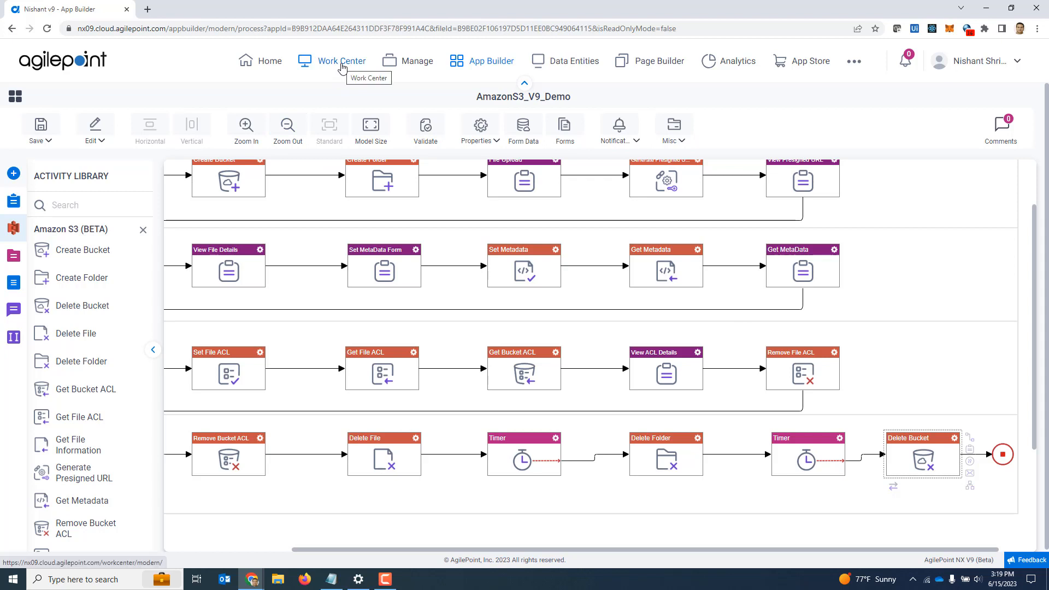
- Start the AmazonS3_V9_Demo app from My Apps in the Work Center
{"action": "left_click", "coordinate": [341, 63]}
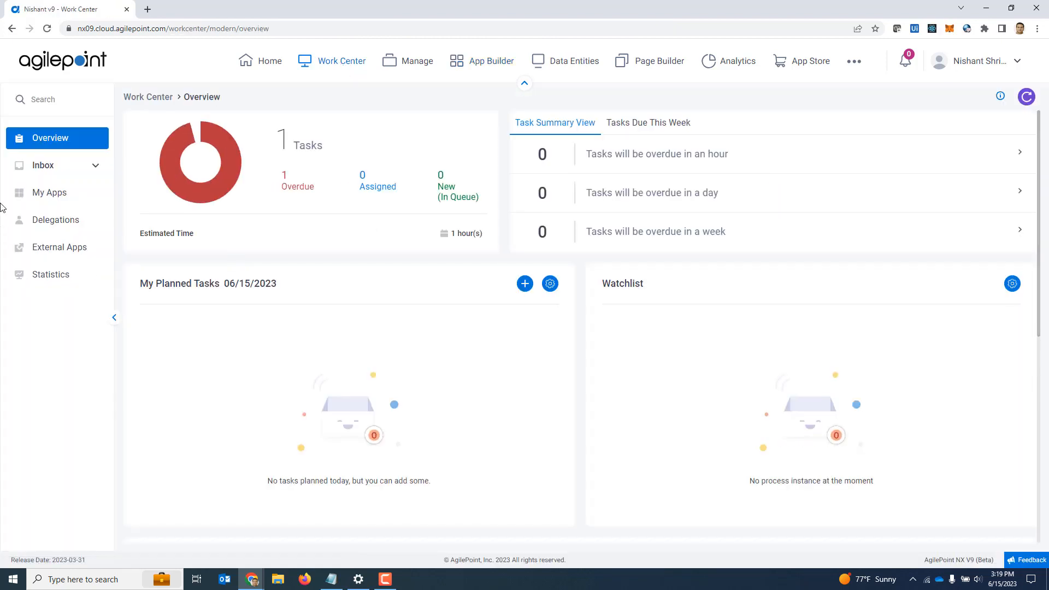
{"action": "left_click", "coordinate": [52, 194]}
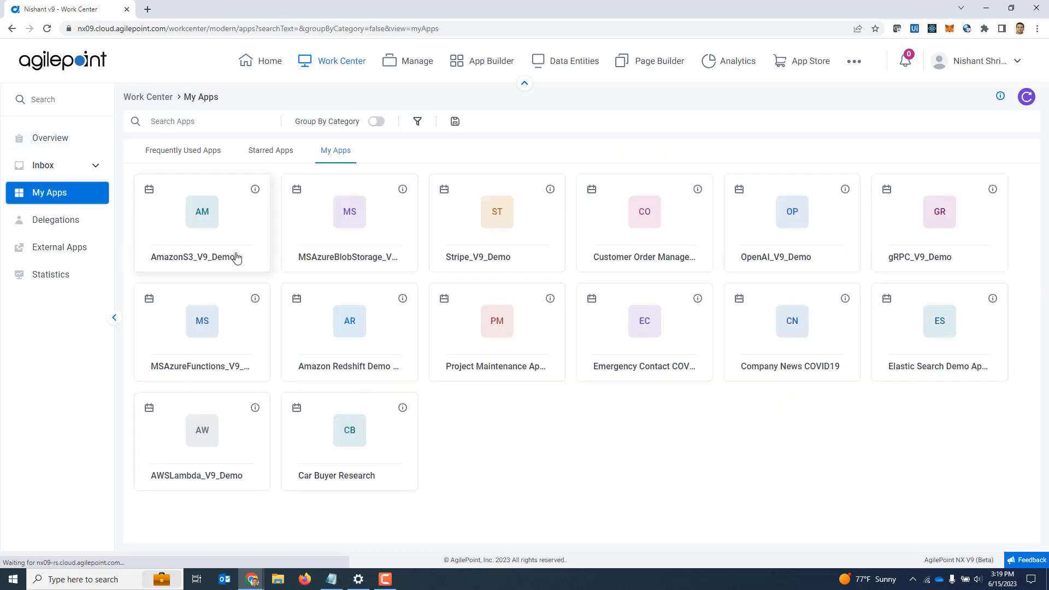
{"action": "left_click", "coordinate": [189, 215]}
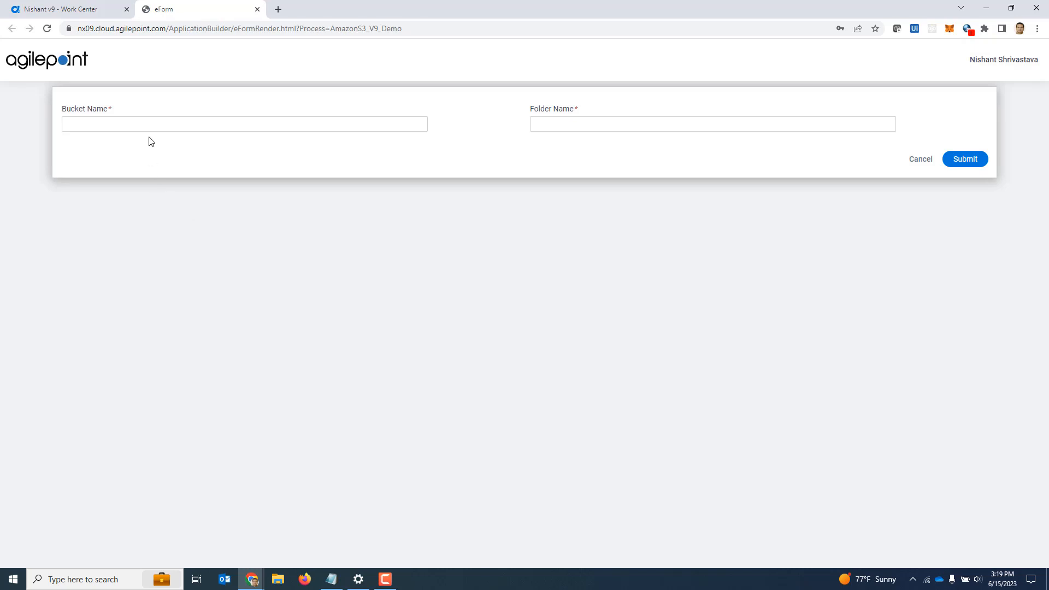
- Submit the start form with bucket name v9demo and folder name v9demofolder
{"action": "left_click", "coordinate": [144, 124]}
{"action": "type", "text": "v9demo"}
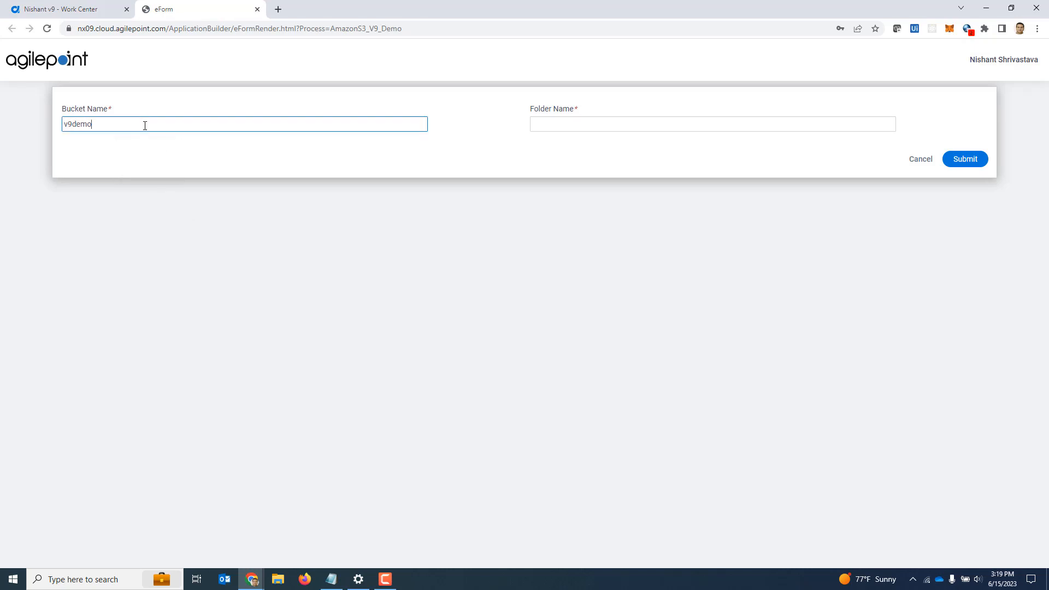
{"action": "left_click_drag", "start_coordinate": [145, 126], "coordinate": [16, 134]}
{"action": "key", "text": "ctrl+c"}
{"action": "left_click", "coordinate": [578, 127]}
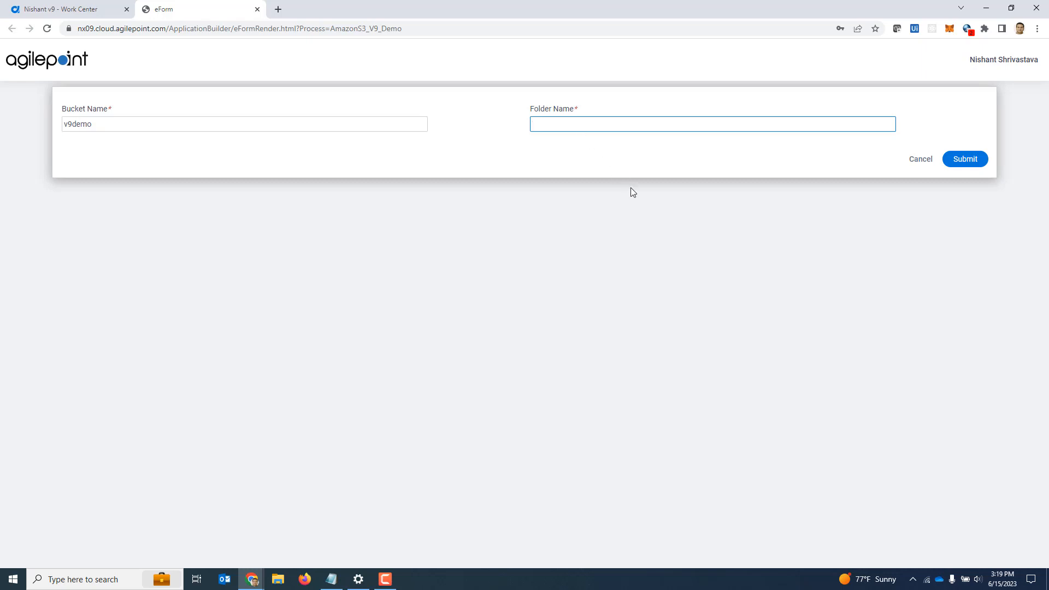
{"action": "key", "text": "ctrl+v"}
{"action": "left_click", "coordinate": [963, 164]}
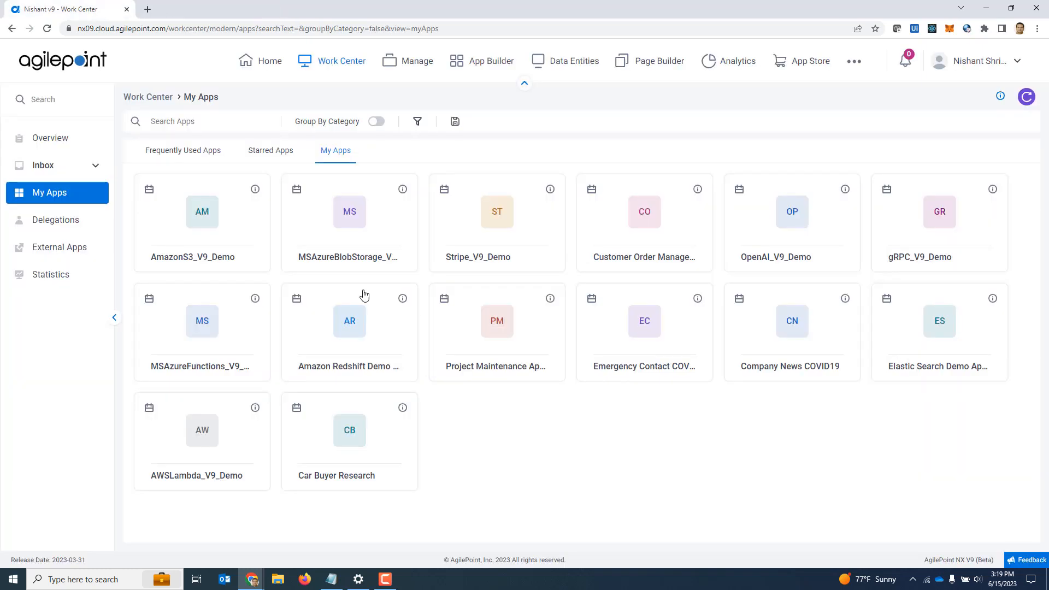
- Open the running AmazonS3_V9_Demo instance from the inbox processes and show its process view in a separate Process Monitor
{"action": "left_click", "coordinate": [66, 174]}
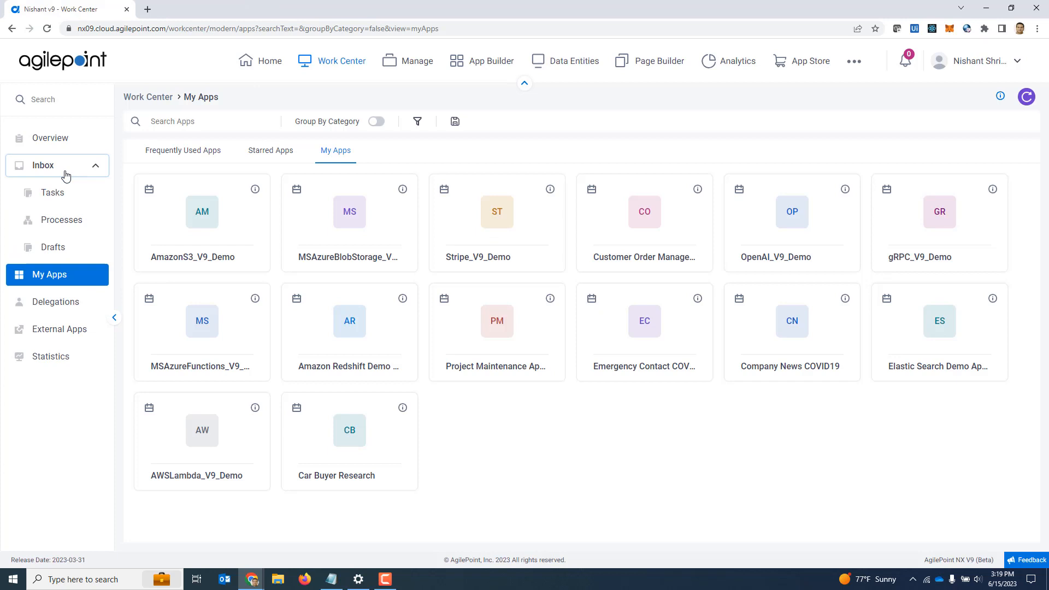
{"action": "left_click", "coordinate": [70, 220]}
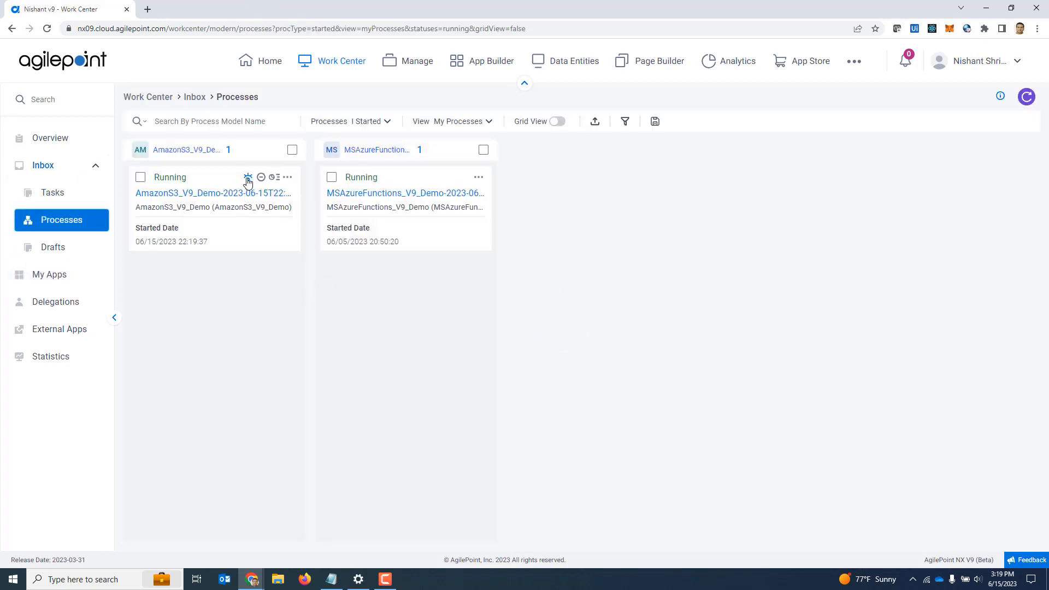
{"action": "left_click", "coordinate": [248, 177]}
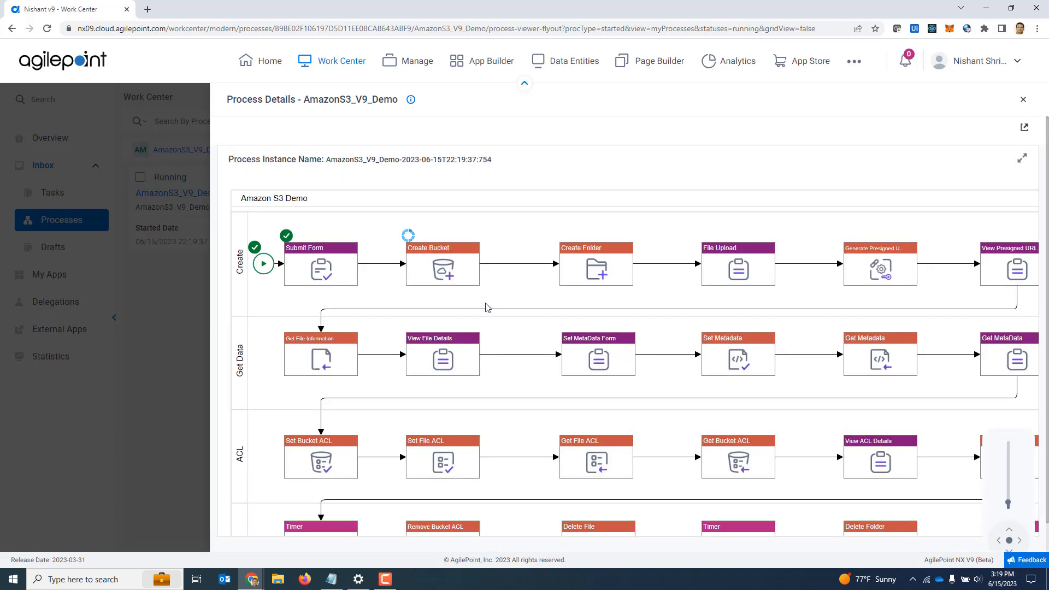
{"action": "left_click", "coordinate": [1025, 129]}
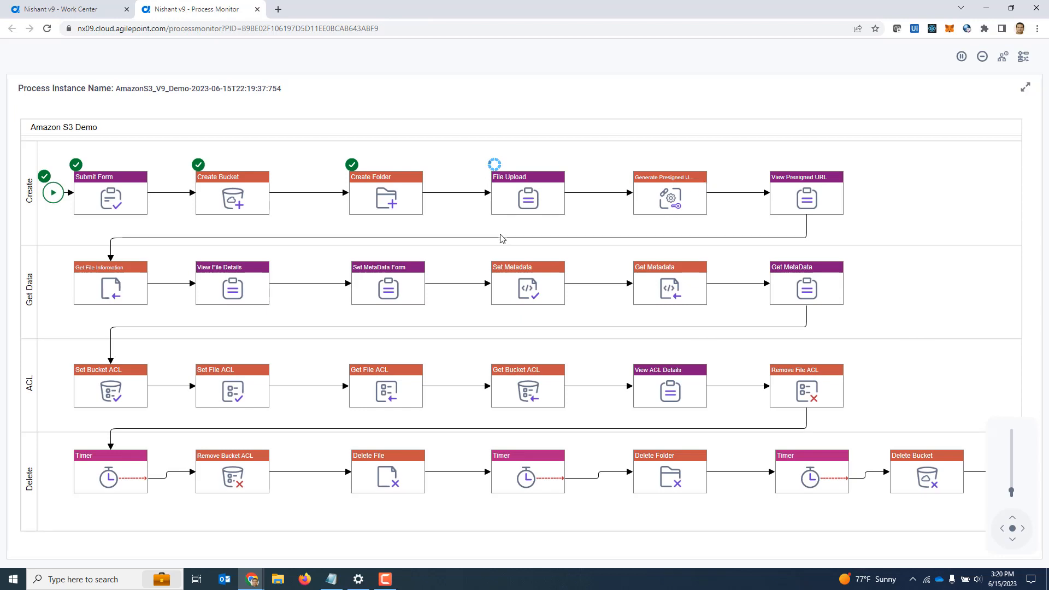
- Switch to the AWS console and open the v9demo bucket in S3 to check its objects
{"action": "left_click", "coordinate": [260, 582]}
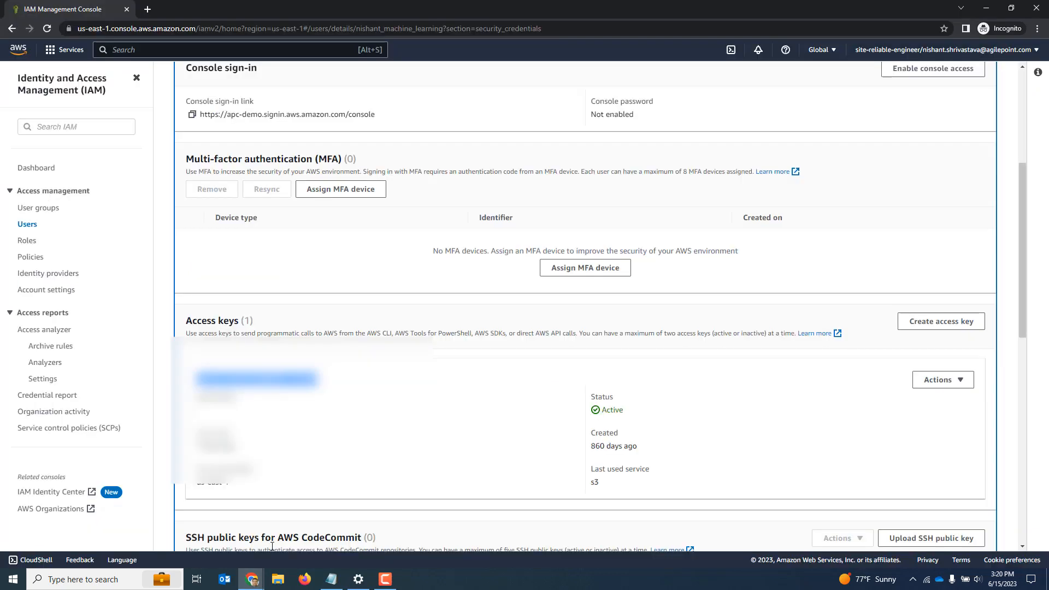
{"action": "left_click", "coordinate": [273, 549]}
{"action": "scroll", "coordinate": [164, 302], "scroll_direction": "up", "scroll_amount": 5}
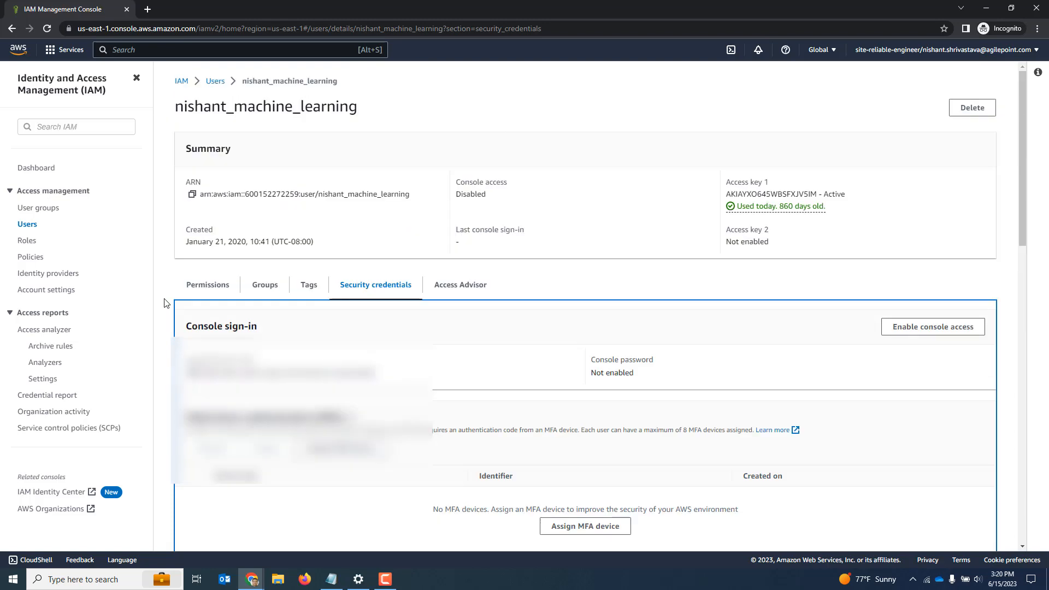
{"action": "left_click", "coordinate": [21, 51]}
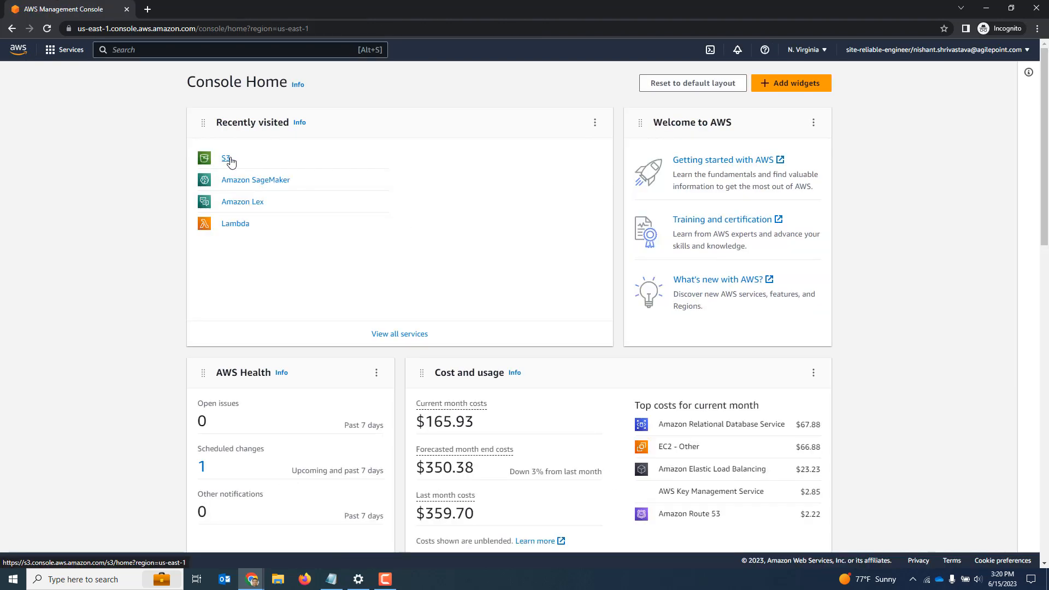
{"action": "left_click", "coordinate": [227, 159]}
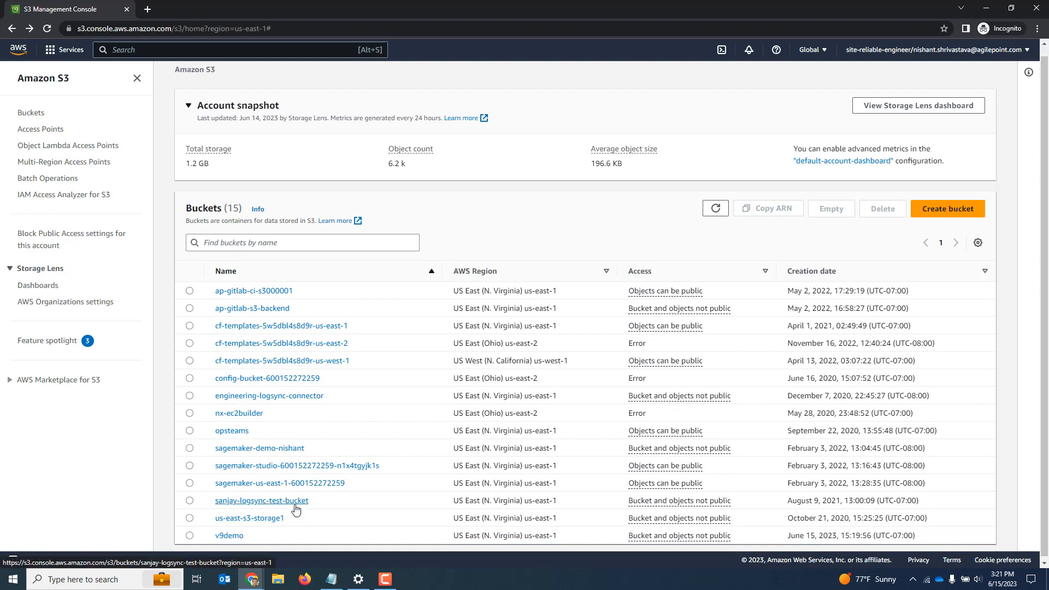
{"action": "left_click", "coordinate": [228, 534]}
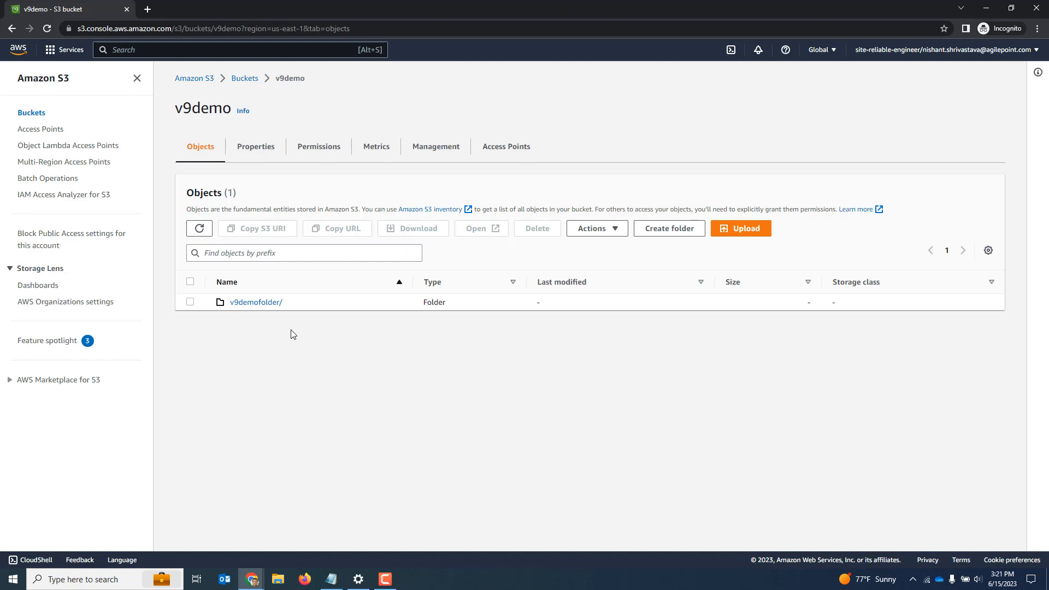
- Return to AgilePoint's Process Monitor and open the File Upload activity's form for its assigned participant
{"action": "key", "text": "alt+Tab"}
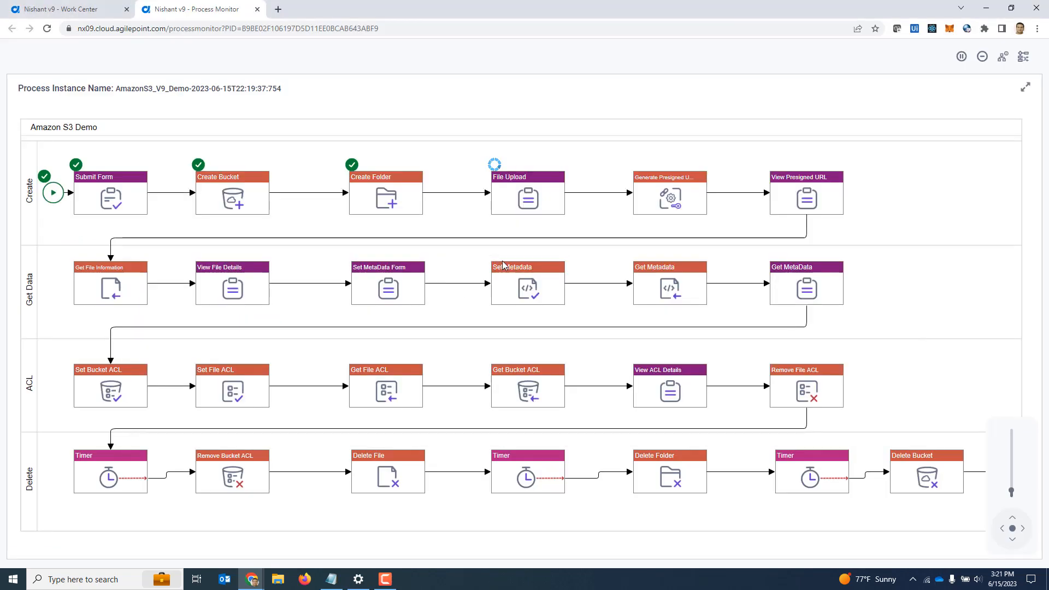
{"action": "left_click", "coordinate": [523, 206]}
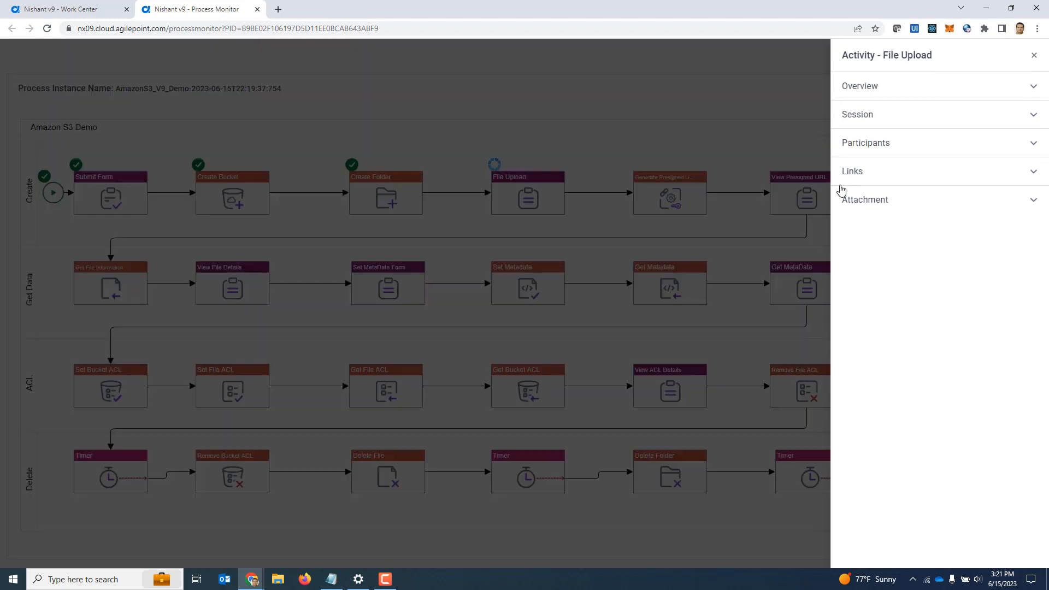
{"action": "left_click", "coordinate": [862, 144]}
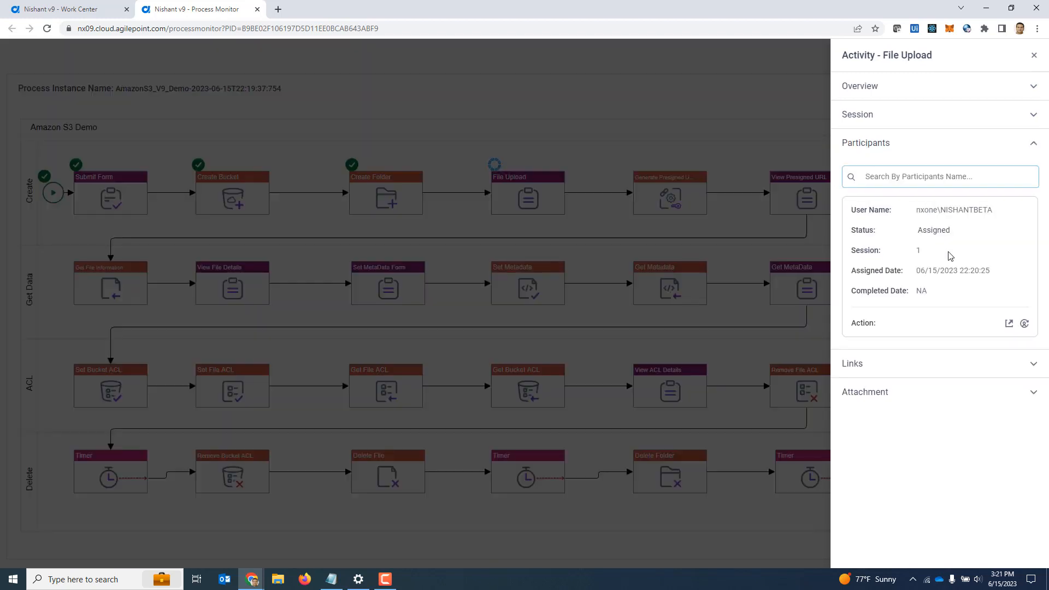
{"action": "left_click", "coordinate": [1009, 324]}
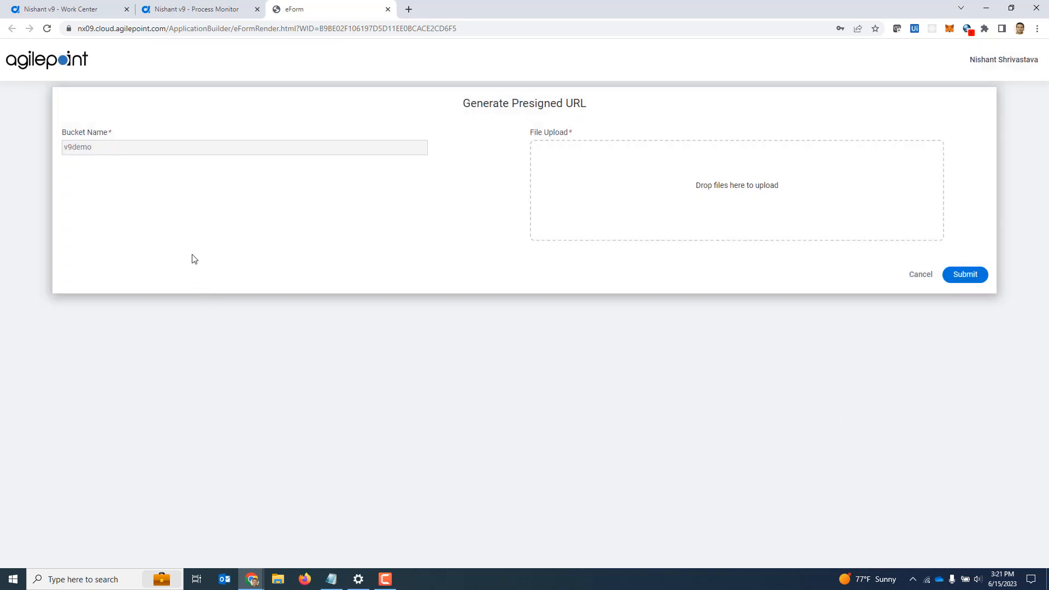
- Upload Contract-201211 - Revised.pdf, set the presigned URL to expire in 1 day, submit the form and close the activity details
{"action": "left_click", "coordinate": [728, 190]}
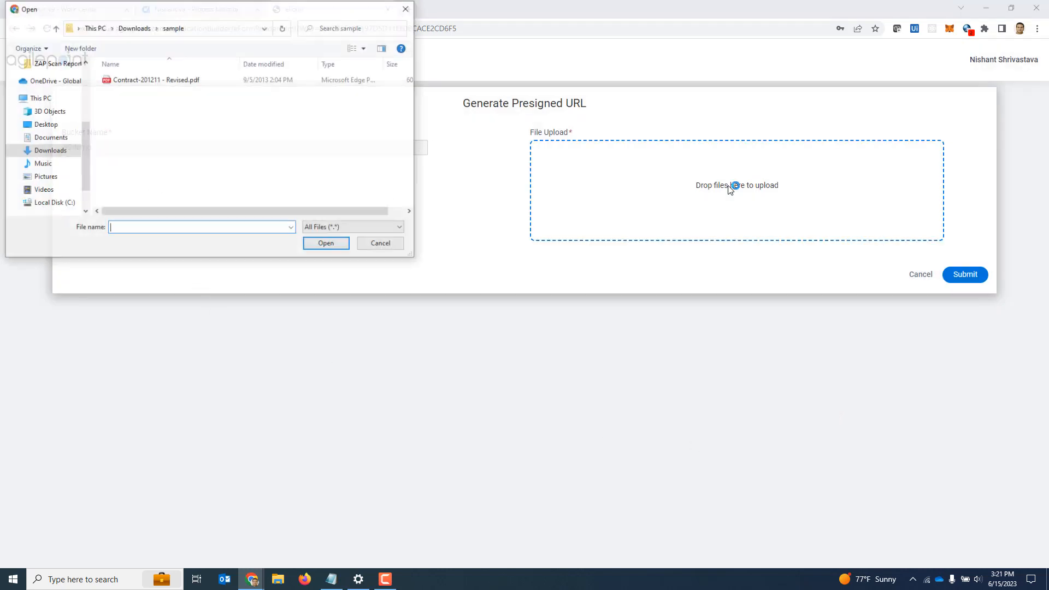
{"action": "double_click", "coordinate": [162, 85]}
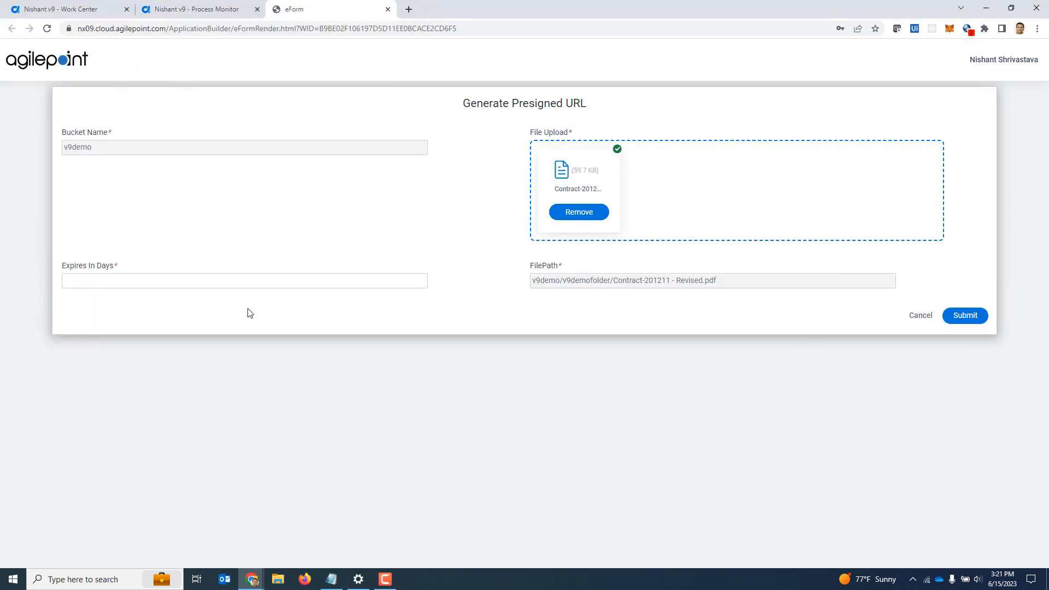
{"action": "left_click", "coordinate": [246, 282]}
{"action": "type", "text": "1"}
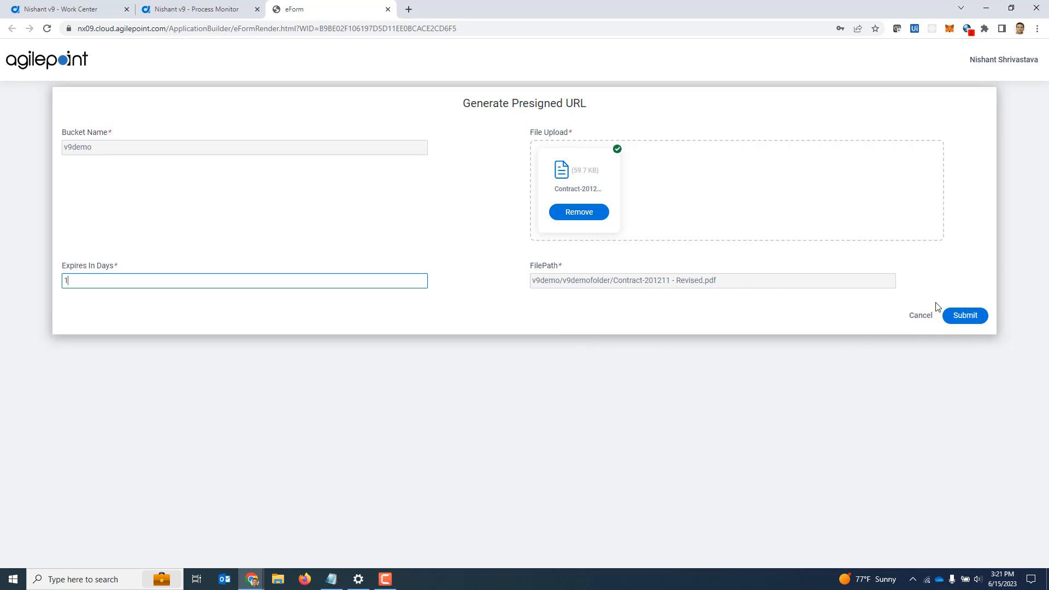
{"action": "left_click", "coordinate": [975, 317]}
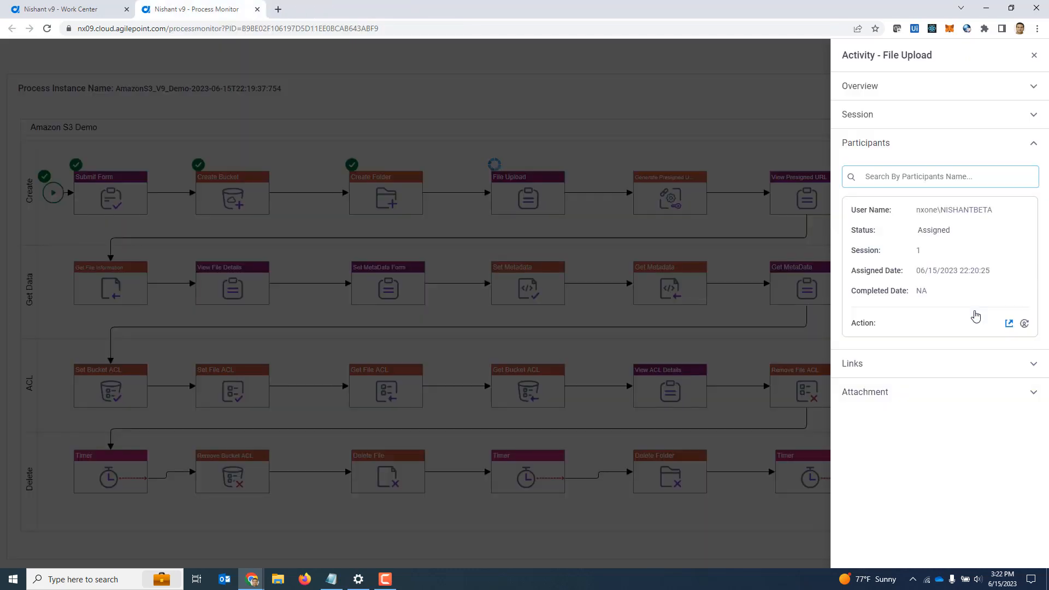
{"action": "left_click", "coordinate": [1035, 57]}
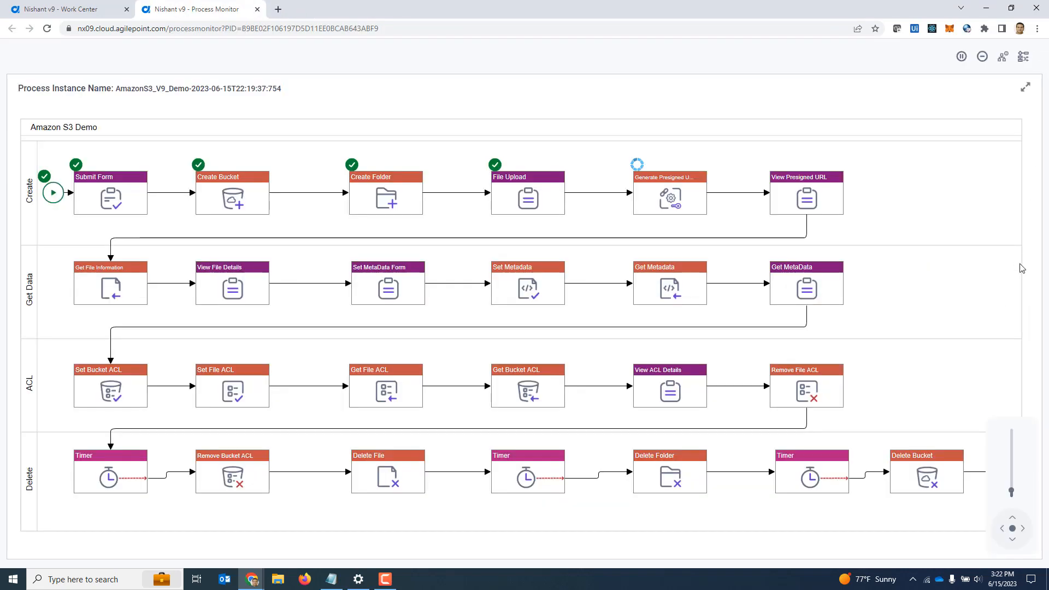
- Open the View Presigned URL activity's form, review the stored URL, submit it and close the activity details
{"action": "left_click", "coordinate": [811, 200]}
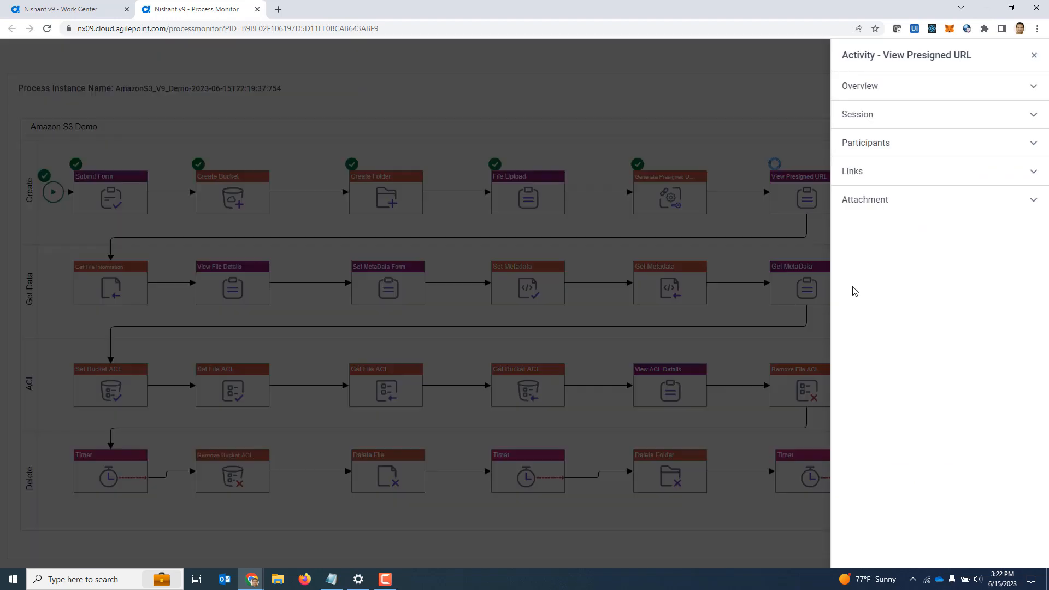
{"action": "left_click", "coordinate": [874, 150]}
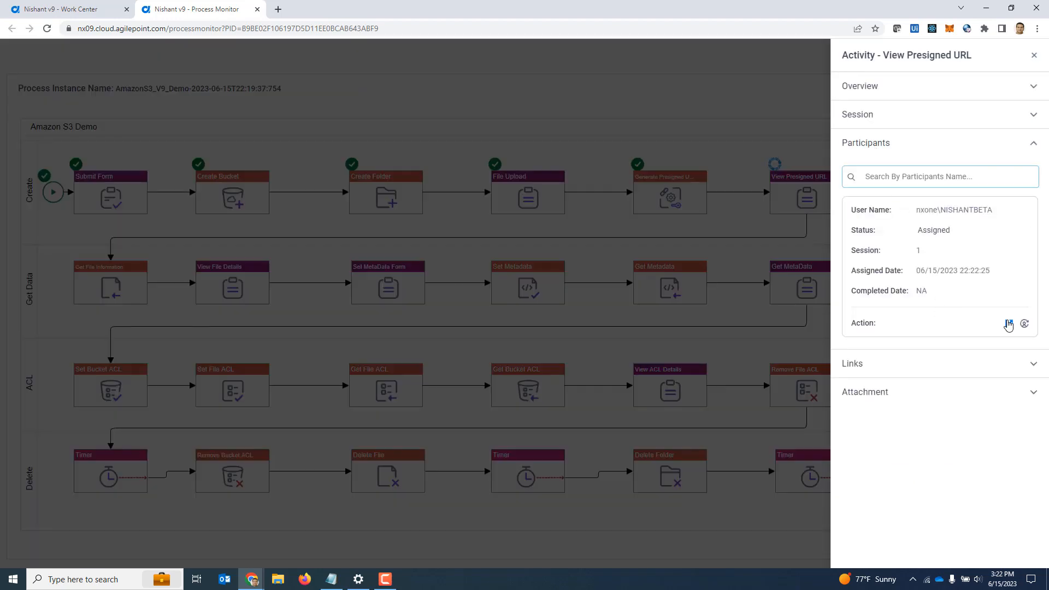
{"action": "left_click", "coordinate": [1008, 326]}
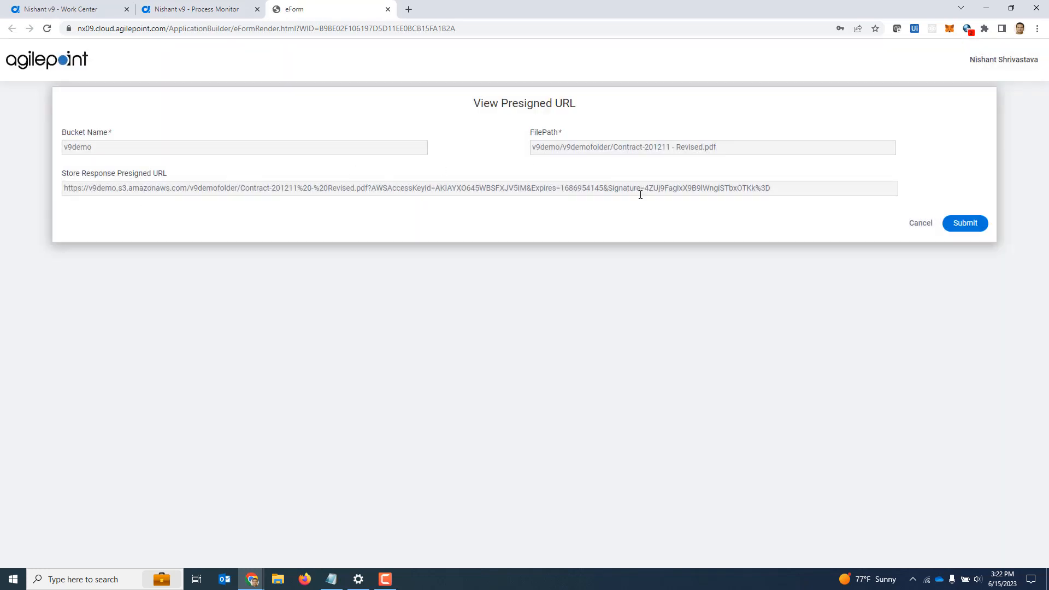
{"action": "left_click", "coordinate": [968, 229]}
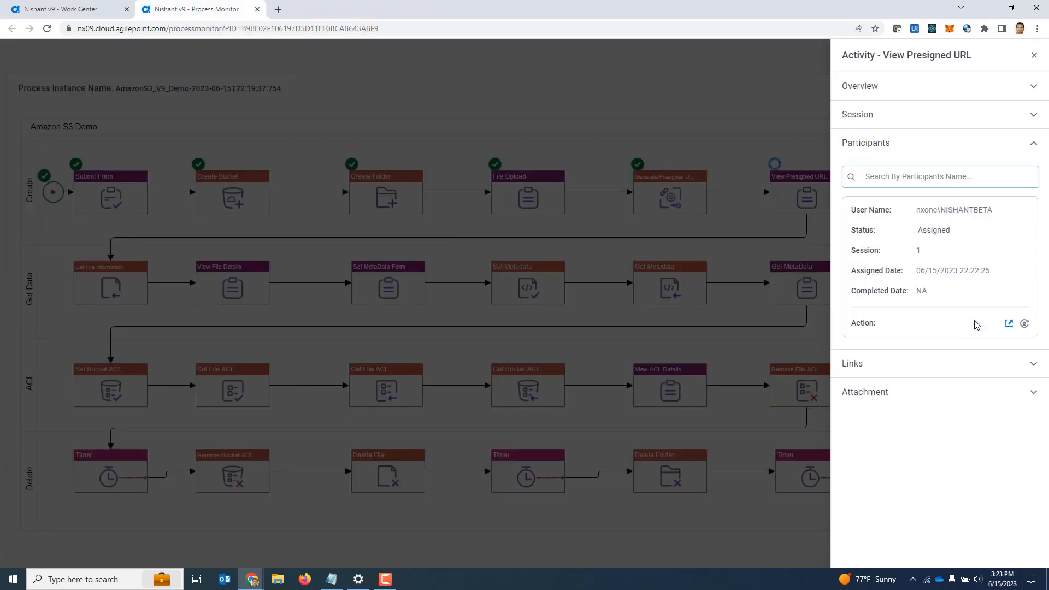
{"action": "left_click", "coordinate": [1035, 56]}
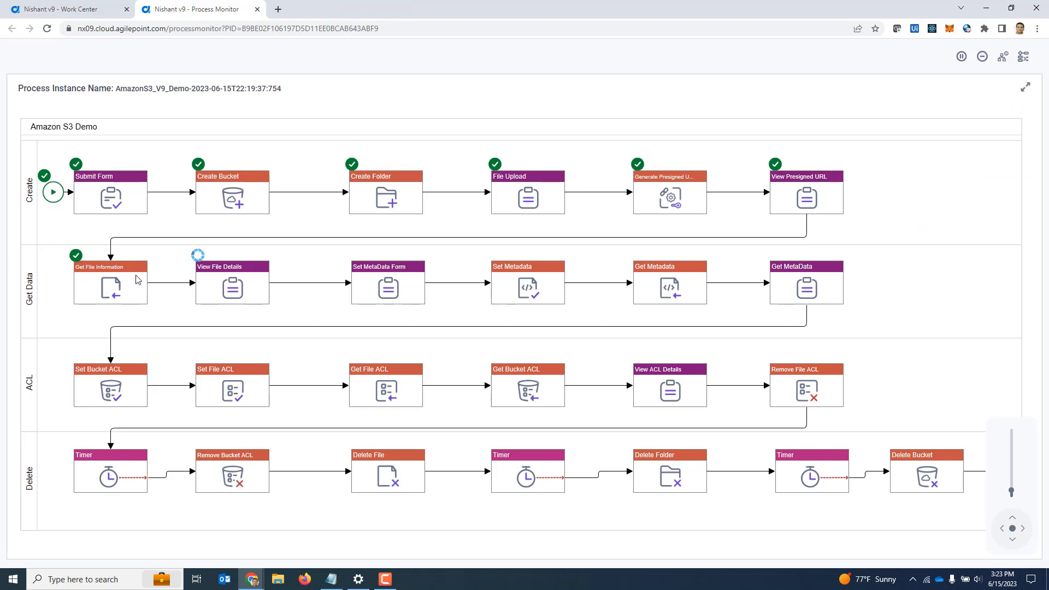
- Open the View File Details activity's form, complete the task and close the activity details
{"action": "left_click", "coordinate": [230, 289]}
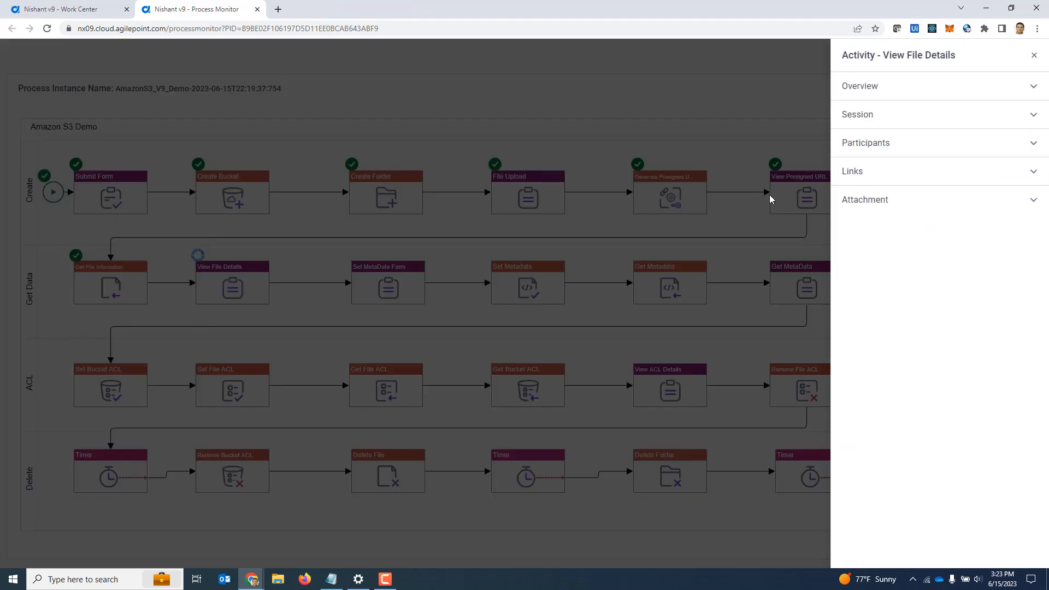
{"action": "left_click", "coordinate": [863, 144]}
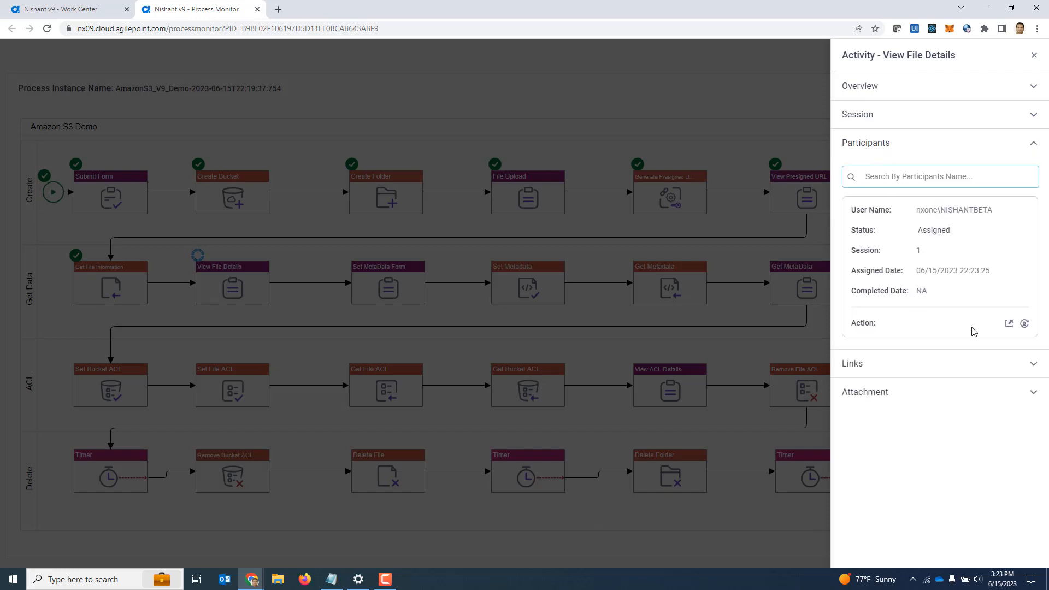
{"action": "left_click", "coordinate": [1008, 327]}
{"action": "left_click", "coordinate": [1034, 55]}
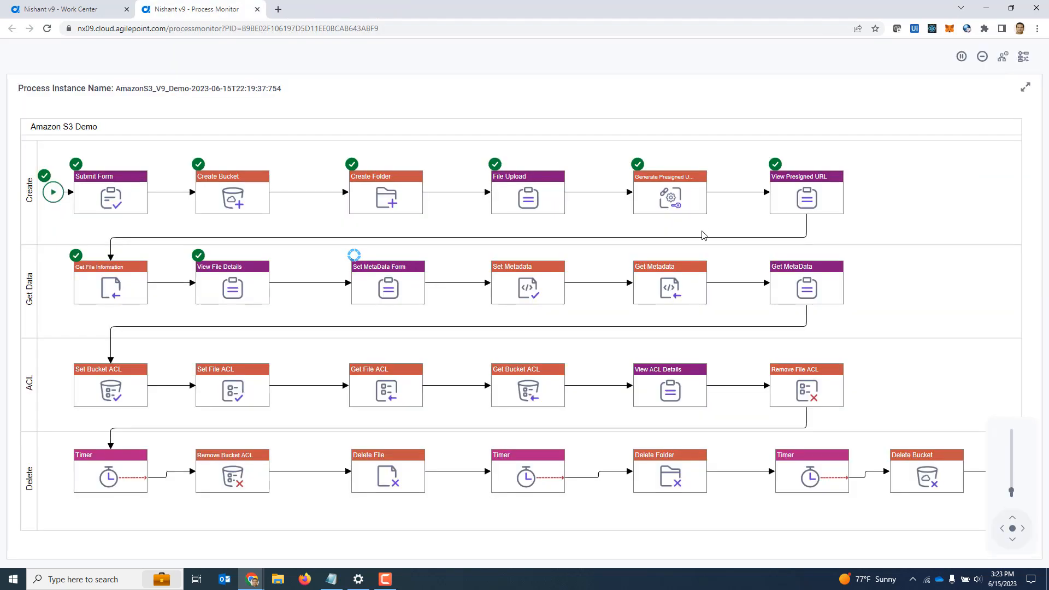
- Open the Set MetaData Form activity's form for its assigned participant
{"action": "left_click", "coordinate": [385, 283]}
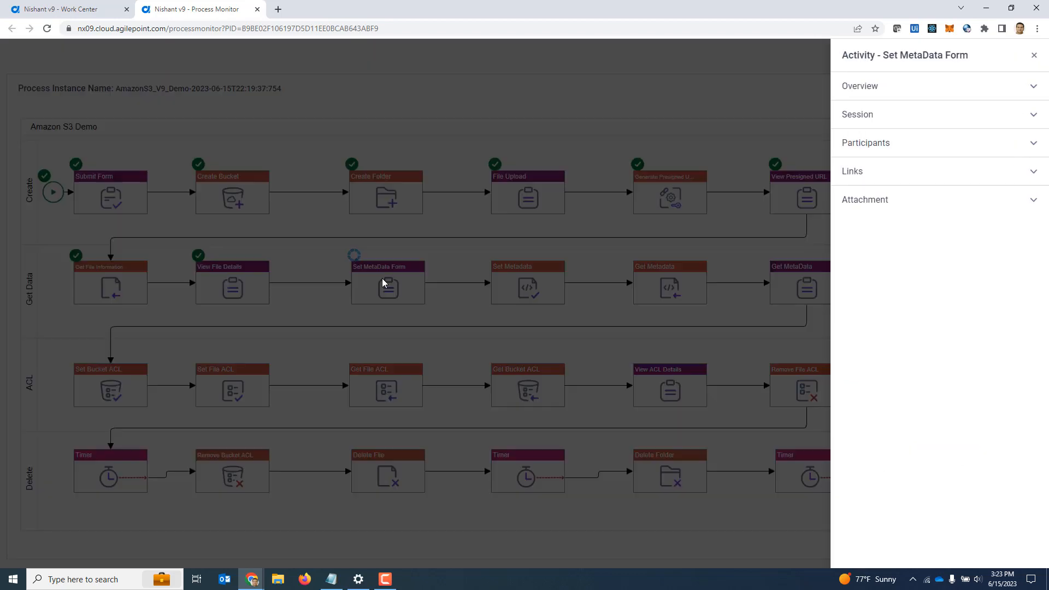
{"action": "left_click", "coordinate": [862, 144]}
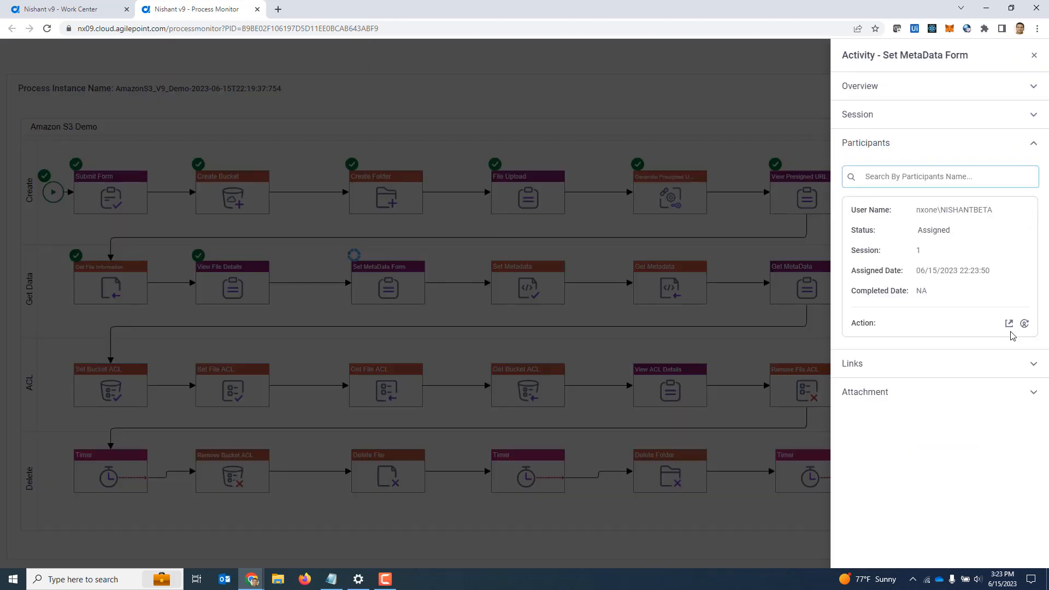
{"action": "left_click", "coordinate": [1009, 325]}
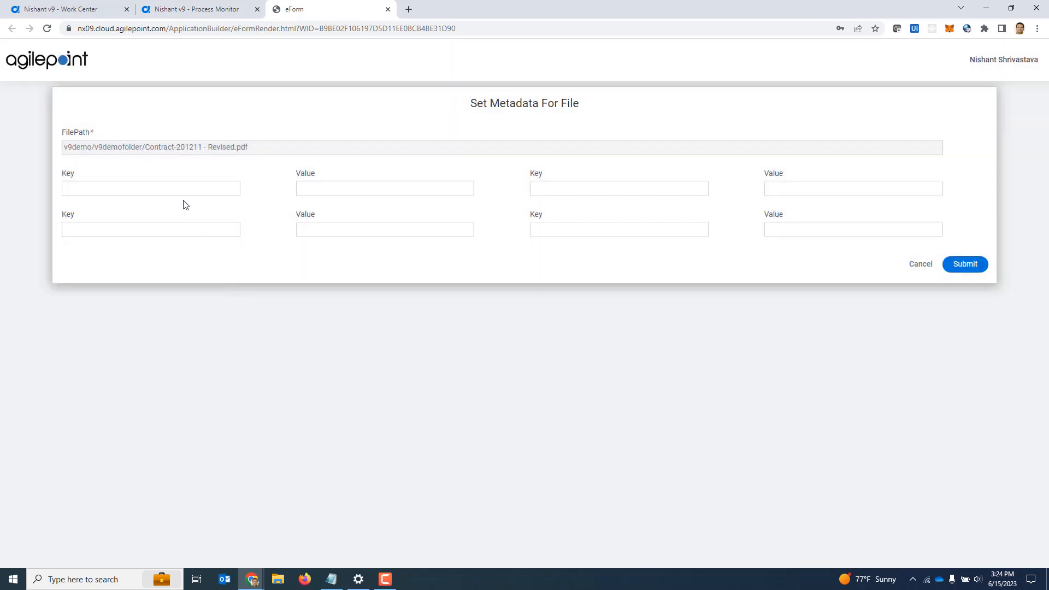
- Set the first metadata pair for the contract PDF to the key Name and the person's full name as value
{"action": "left_click", "coordinate": [181, 189]}
{"action": "left_click", "coordinate": [138, 221]}
{"action": "key", "text": "Tab"}
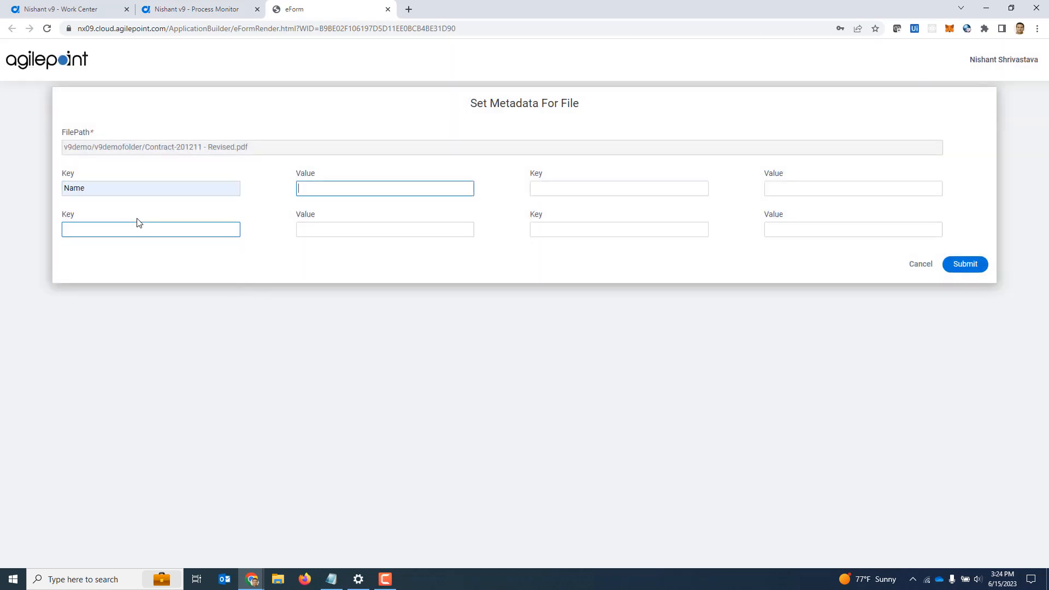
{"action": "type", "text": "S"}
{"action": "key", "text": "Down"}
{"action": "key", "text": "Tab"}
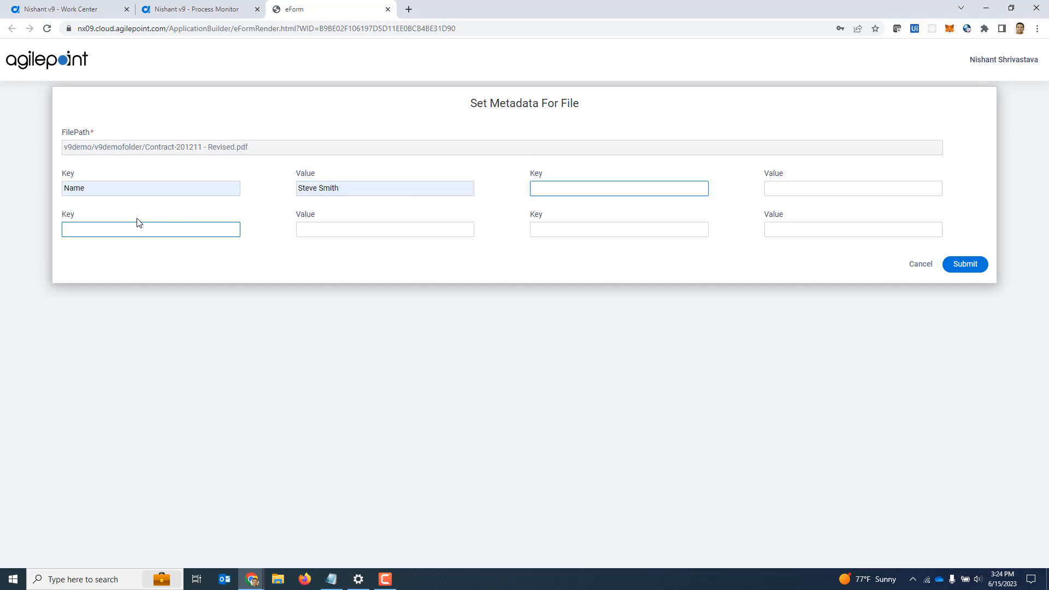
- Set the second metadata pair to the key Age with the value 34
{"action": "type", "text": "A"}
{"action": "key", "text": "Down"}
{"action": "key", "text": "Tab"}
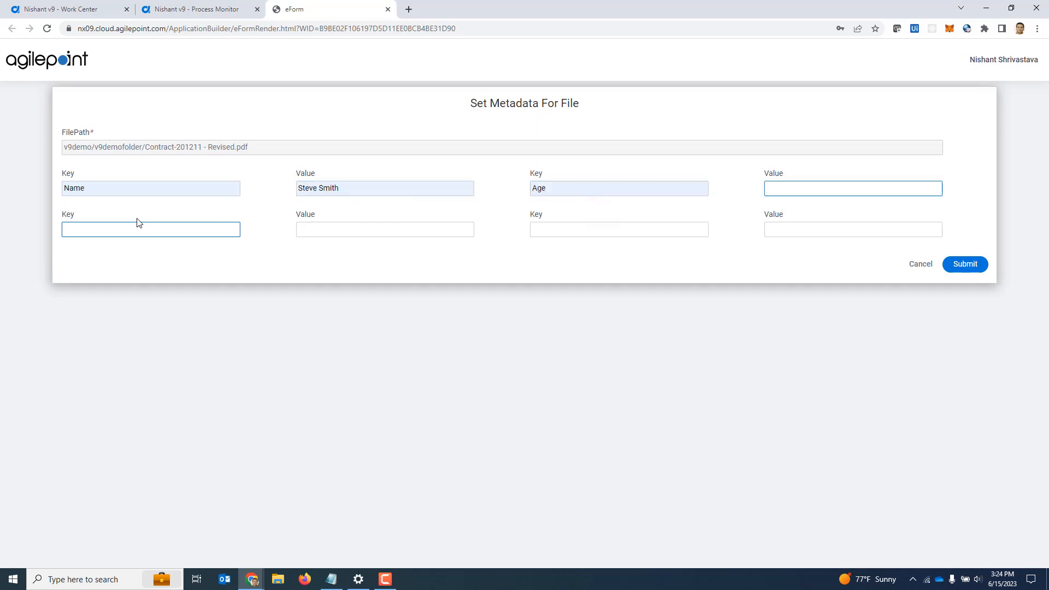
{"action": "type", "text": "34"}
{"action": "key", "text": "Tab"}
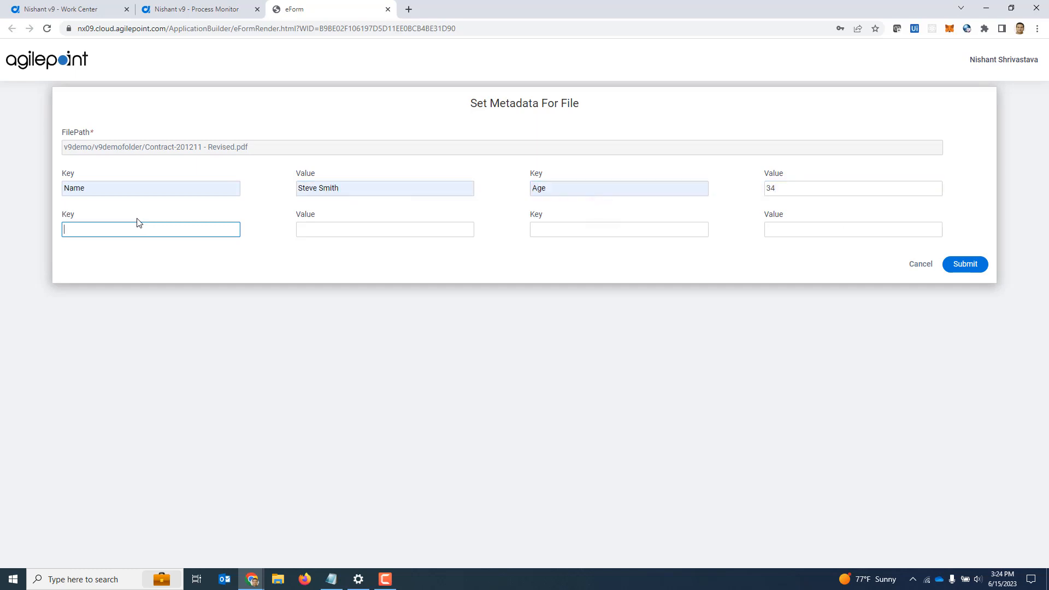
- Set the third metadata pair to the key Email and the person's e-mail address as value
{"action": "type", "text": "Em"}
{"action": "key", "text": "Down"}
{"action": "key", "text": "Tab"}
{"action": "type", "text": "s"}
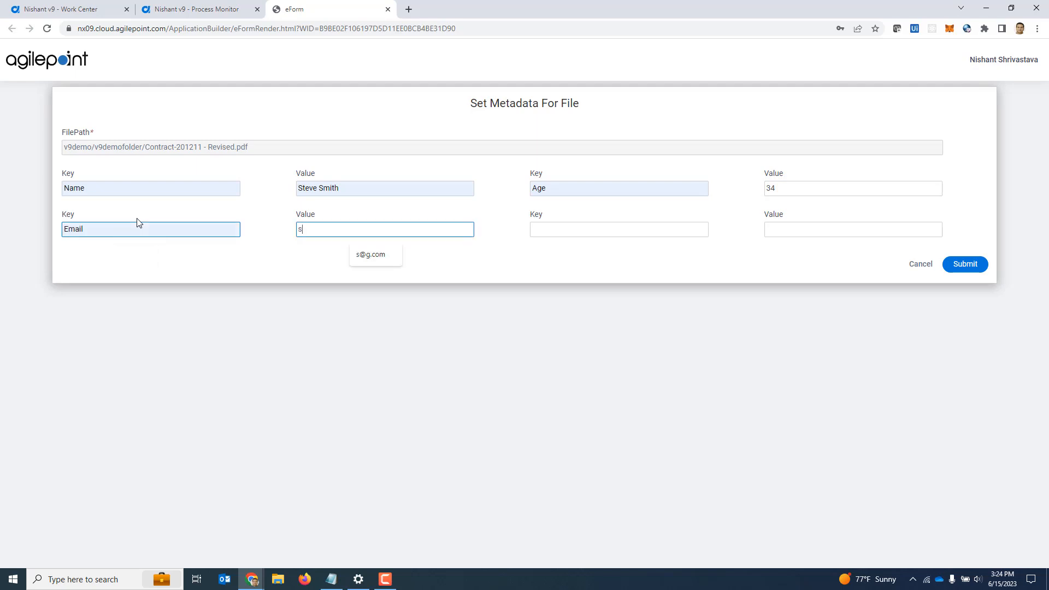
{"action": "key", "text": "Down"}
{"action": "key", "text": "Tab"}
- Set the fourth metadata pair to Department with the value Sales, submit the form and close the activity details
{"action": "type", "text": "D"}
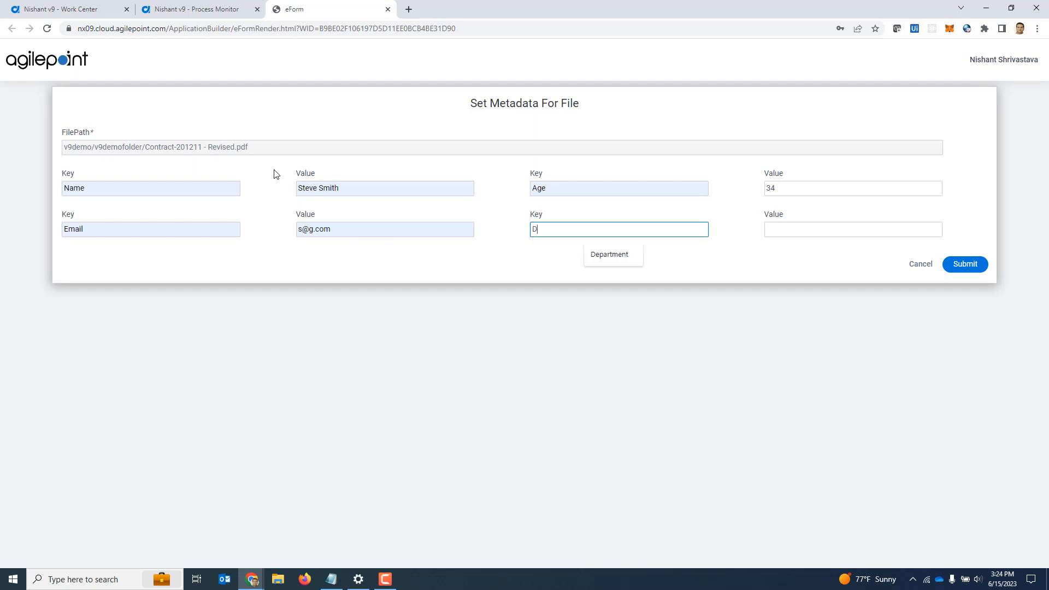
{"action": "type", "text": "e"}
{"action": "key", "text": "Down"}
{"action": "key", "text": "Tab"}
{"action": "type", "text": "Sa"}
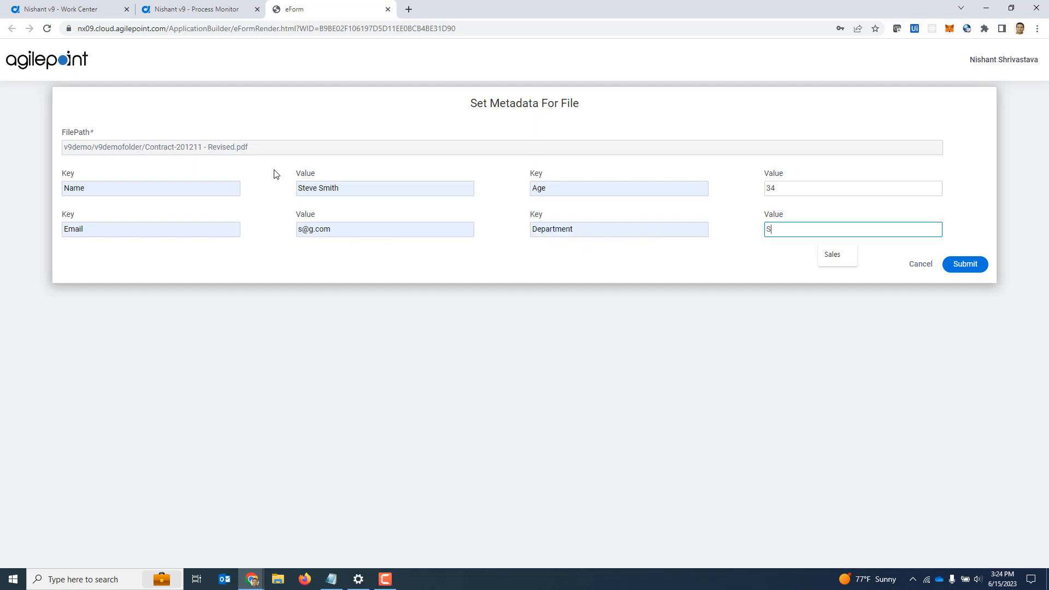
{"action": "key", "text": "Down"}
{"action": "key", "text": "Tab"}
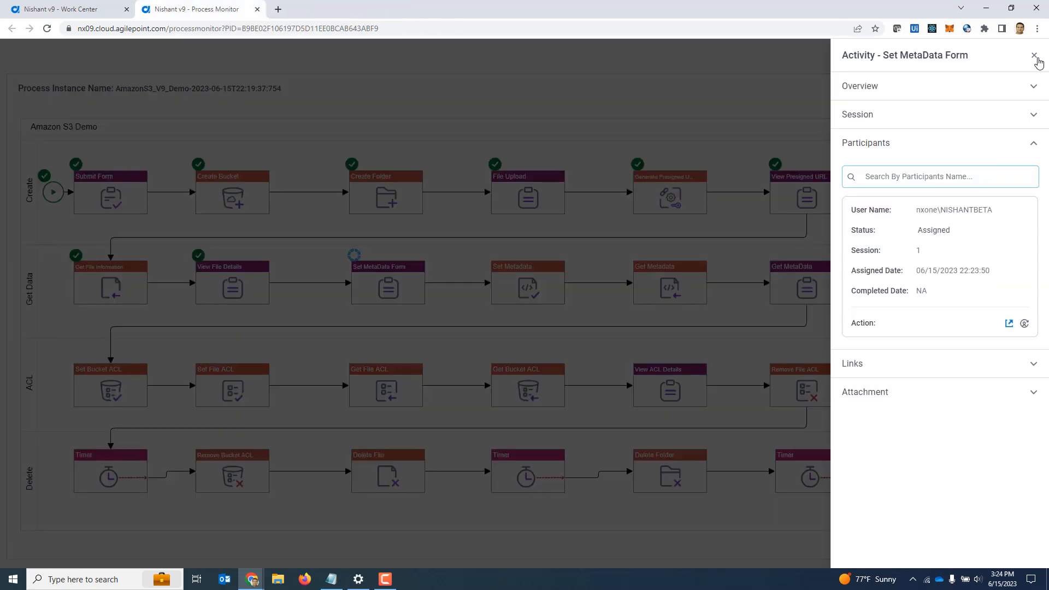
{"action": "left_click", "coordinate": [1034, 56]}
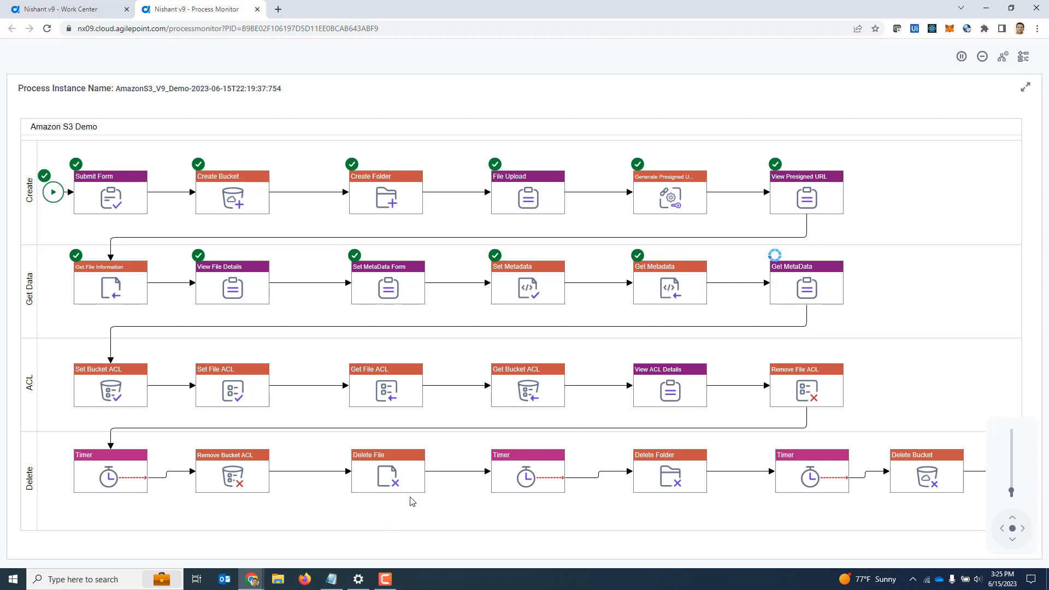
- Switch to the Amazon S3 console and examine the metadata of Contract-201211 - Revised.pdf in v9demofolder
{"action": "mouse_move", "coordinate": [258, 580]}
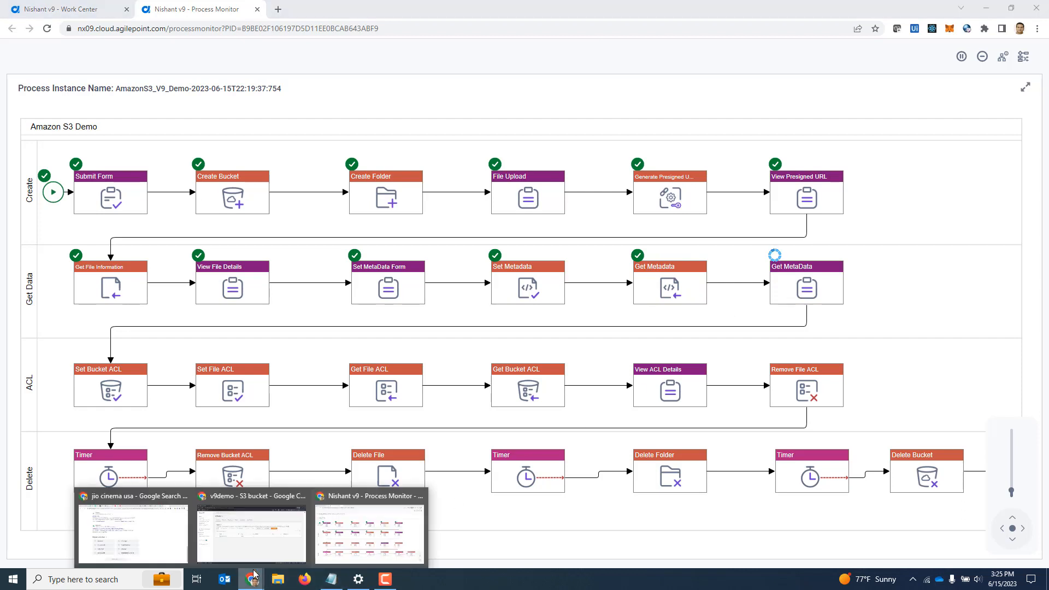
{"action": "left_click", "coordinate": [249, 546]}
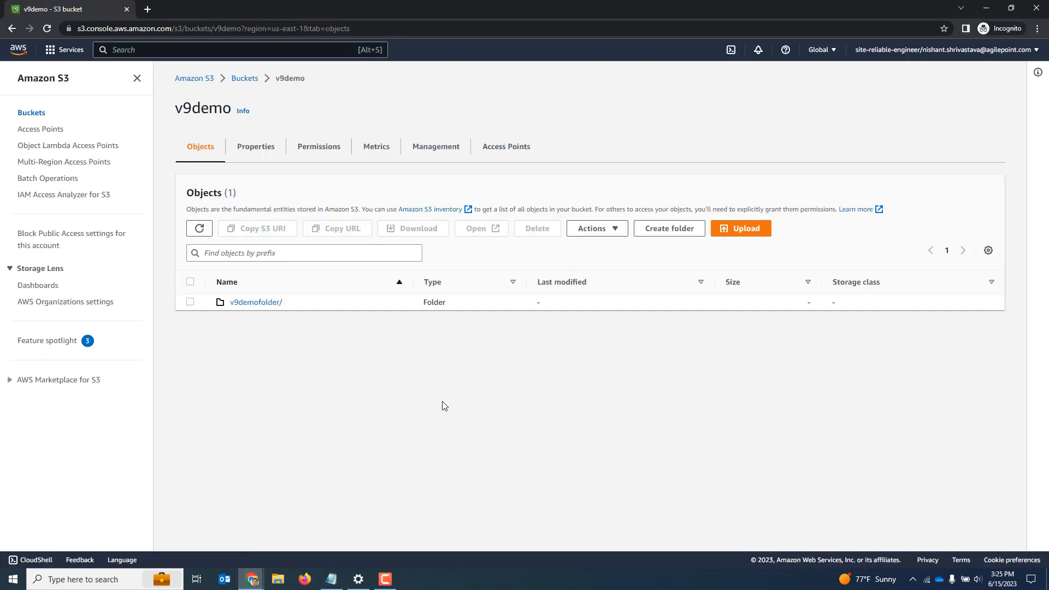
{"action": "left_click", "coordinate": [258, 304]}
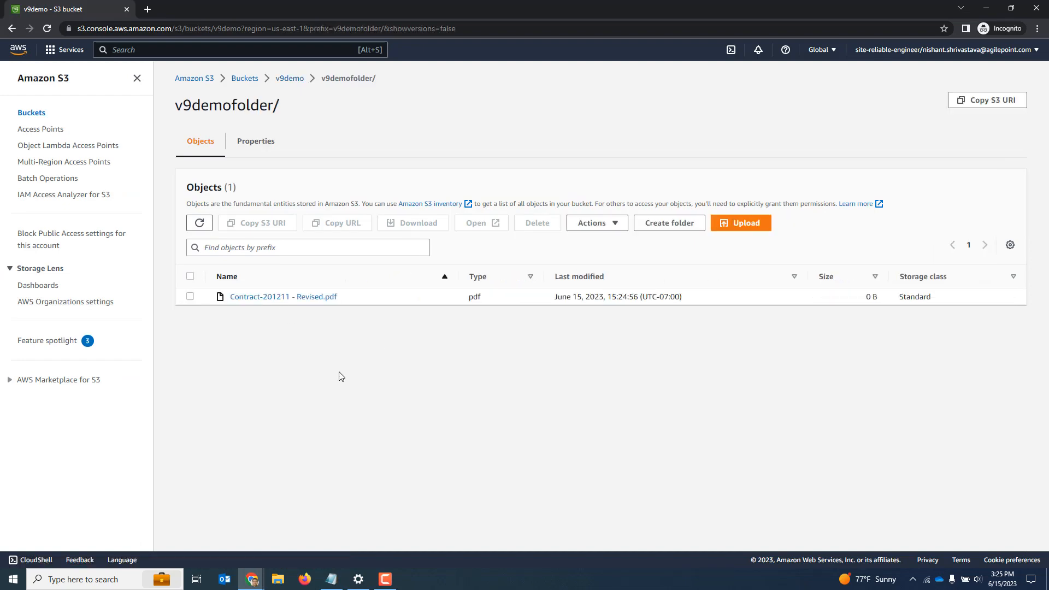
{"action": "left_click", "coordinate": [306, 298]}
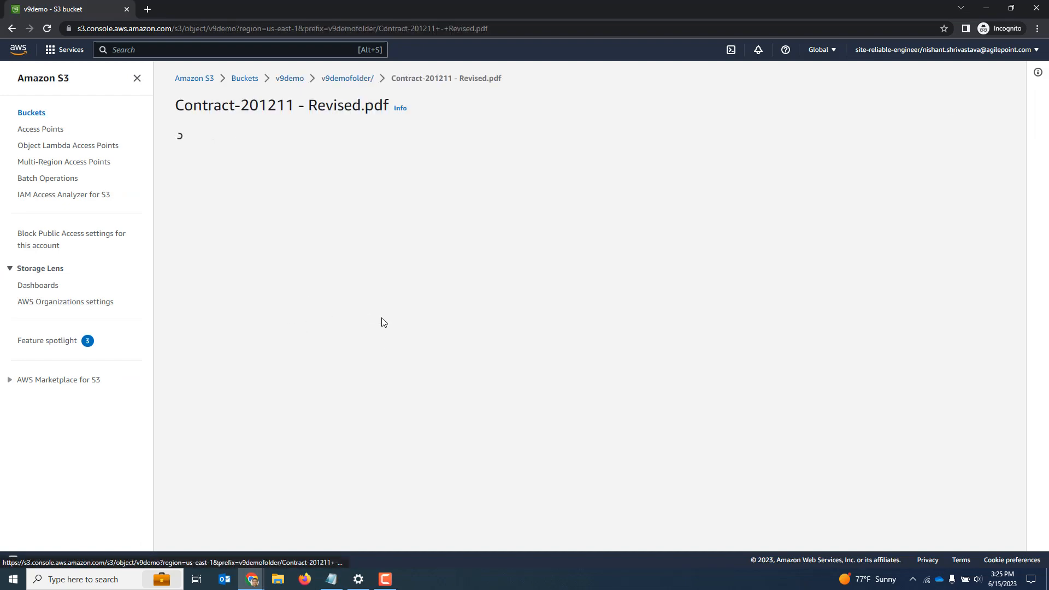
{"action": "scroll", "coordinate": [413, 335], "scroll_direction": "down", "scroll_amount": 15}
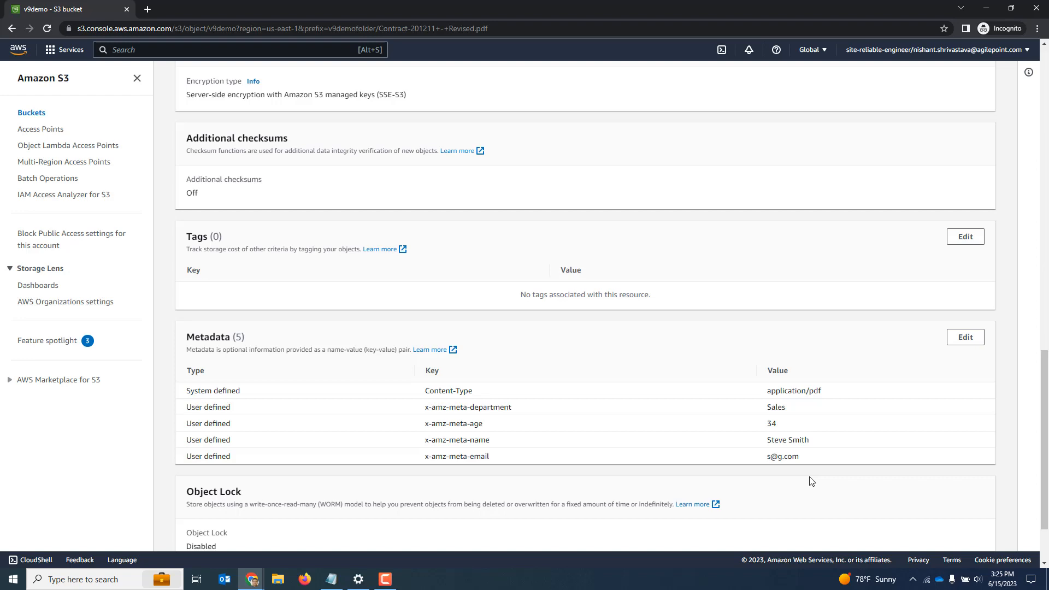
- Return to the Process Monitor, review and submit the form of the final Get MetaData activity, and close the activity details
{"action": "key", "text": "alt+Tab"}
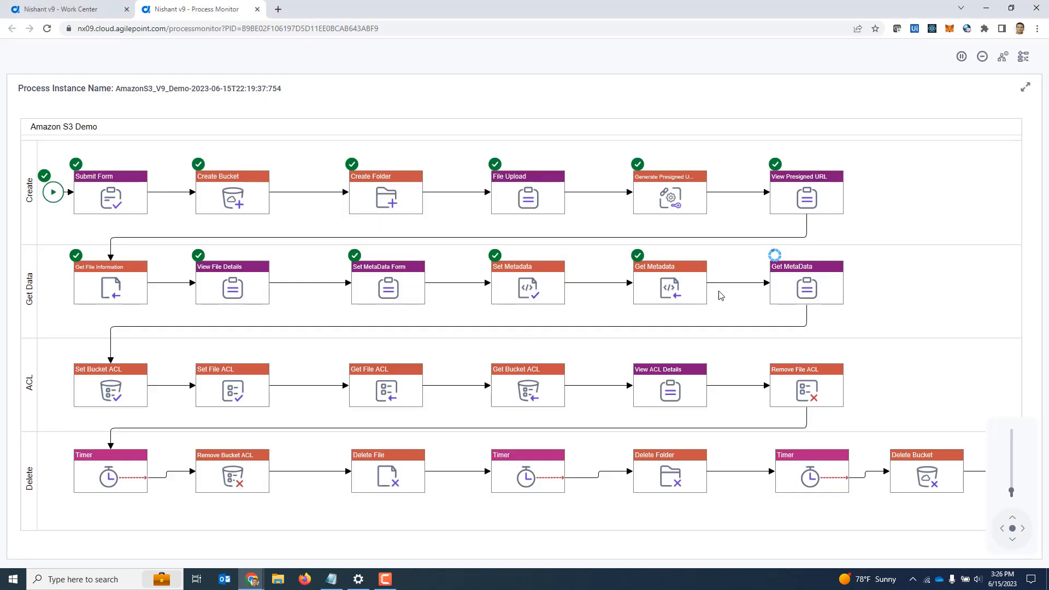
{"action": "left_click", "coordinate": [806, 285]}
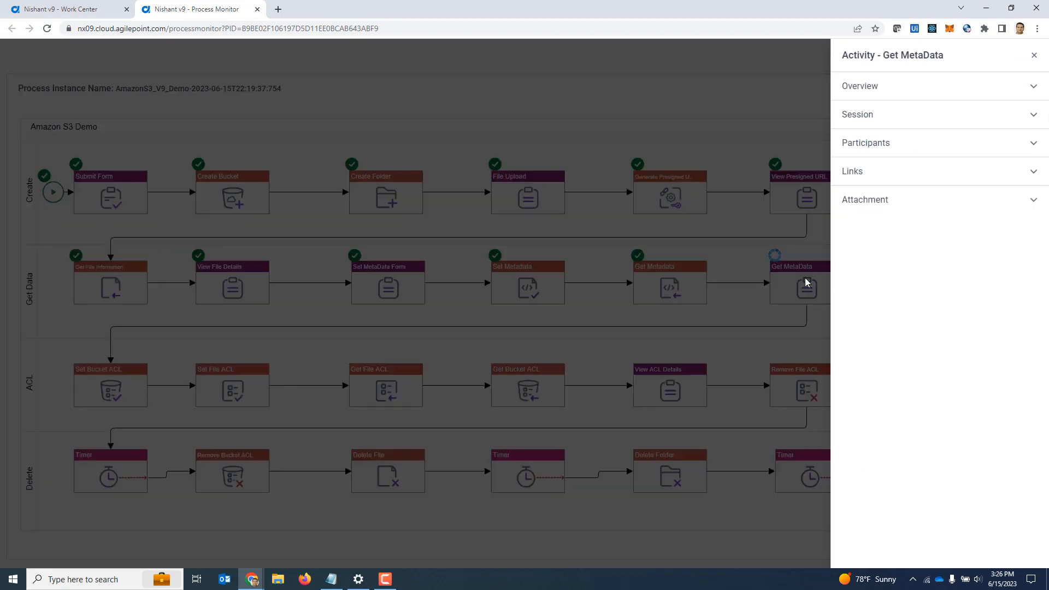
{"action": "left_click", "coordinate": [862, 147]}
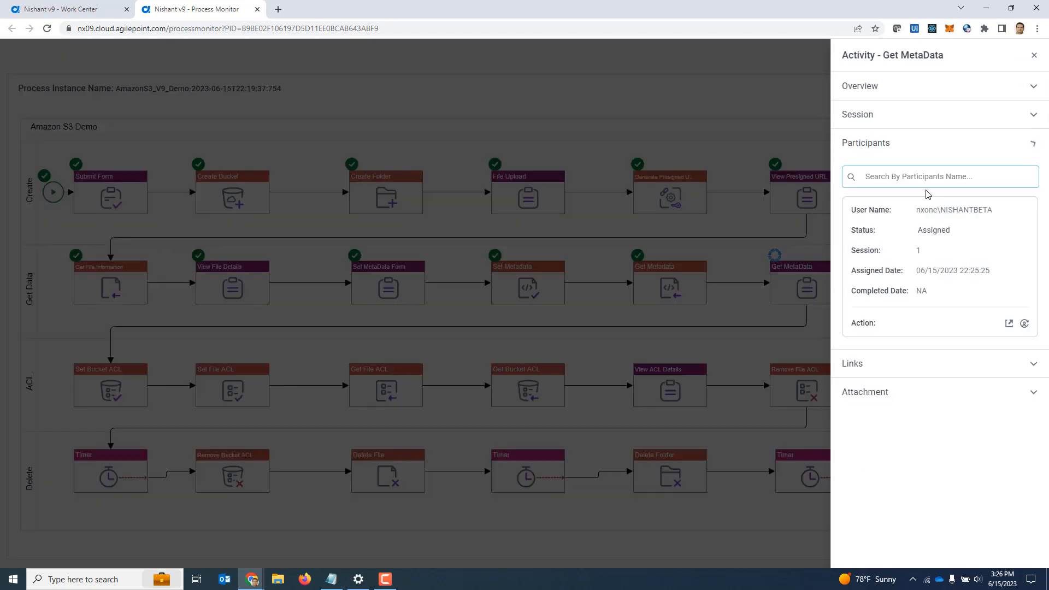
{"action": "left_click", "coordinate": [1009, 324]}
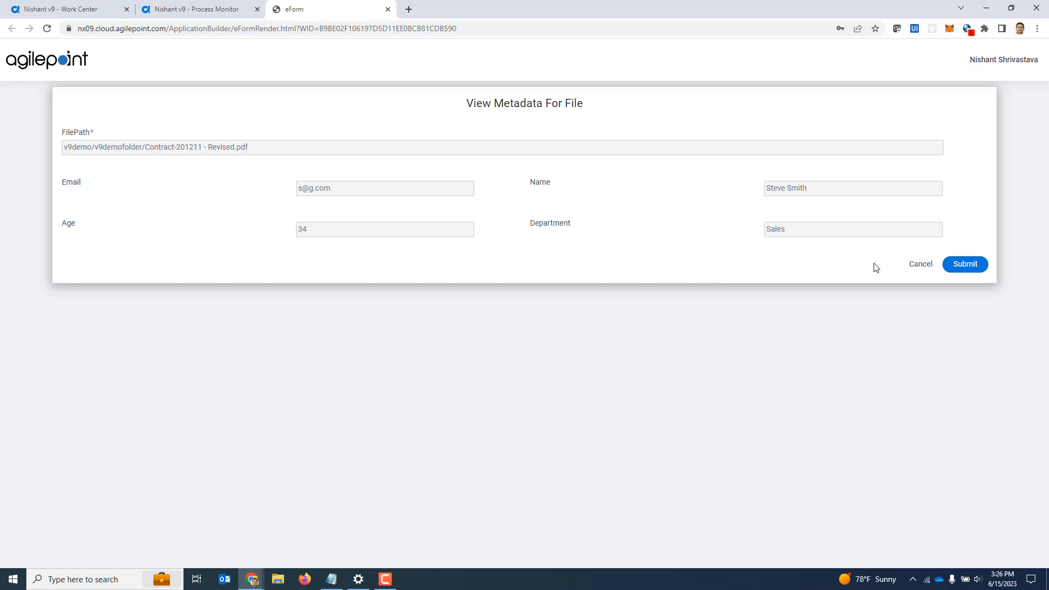
{"action": "left_click", "coordinate": [966, 268]}
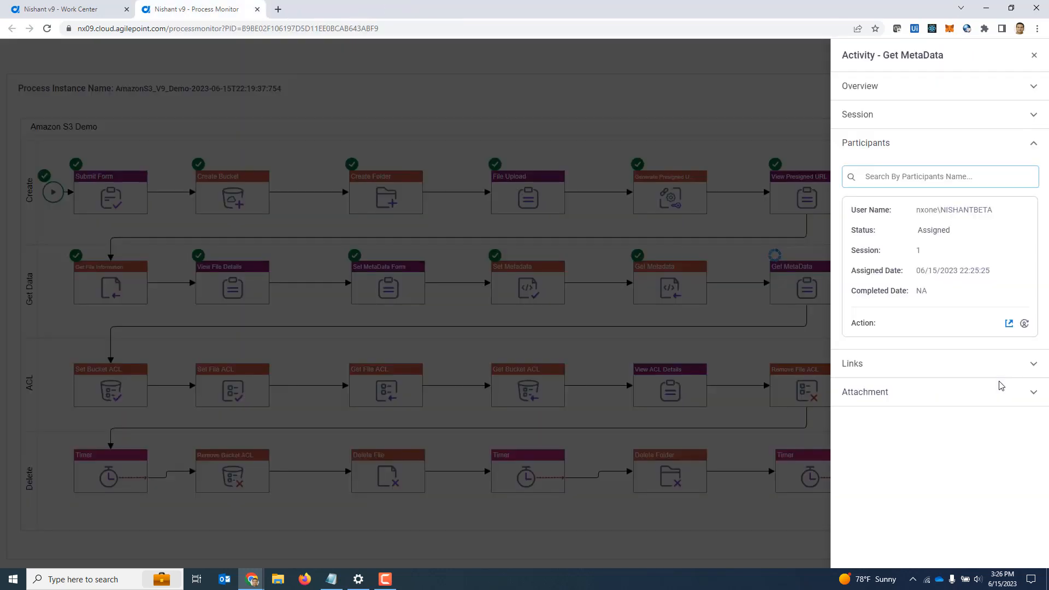
{"action": "left_click", "coordinate": [1034, 55]}
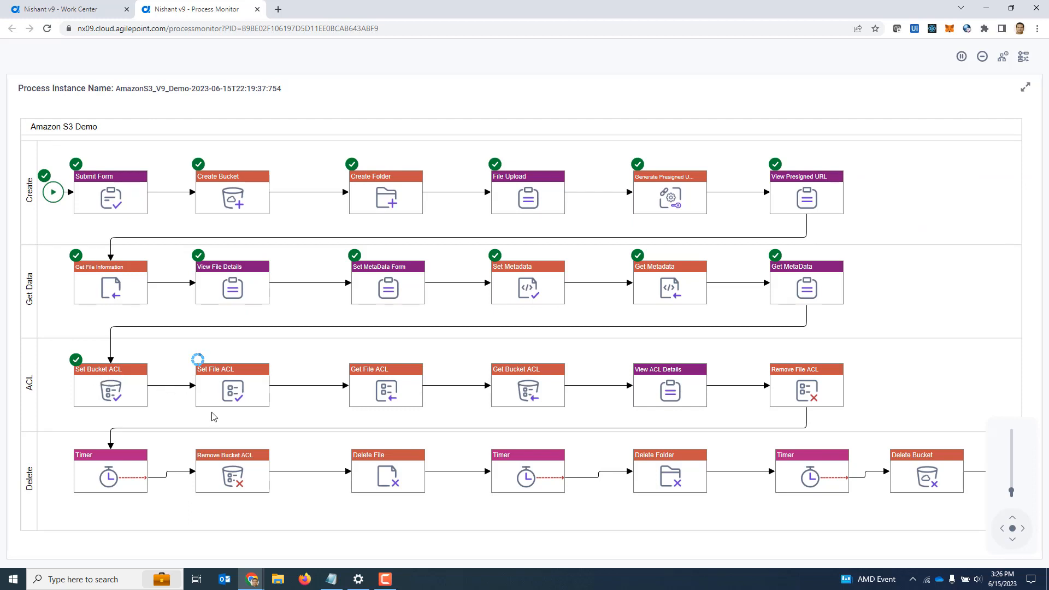
- Switch to the Amazon S3 console and examine the access control list in the v9demo bucket's permissions
{"action": "key", "text": "alt+Tab"}
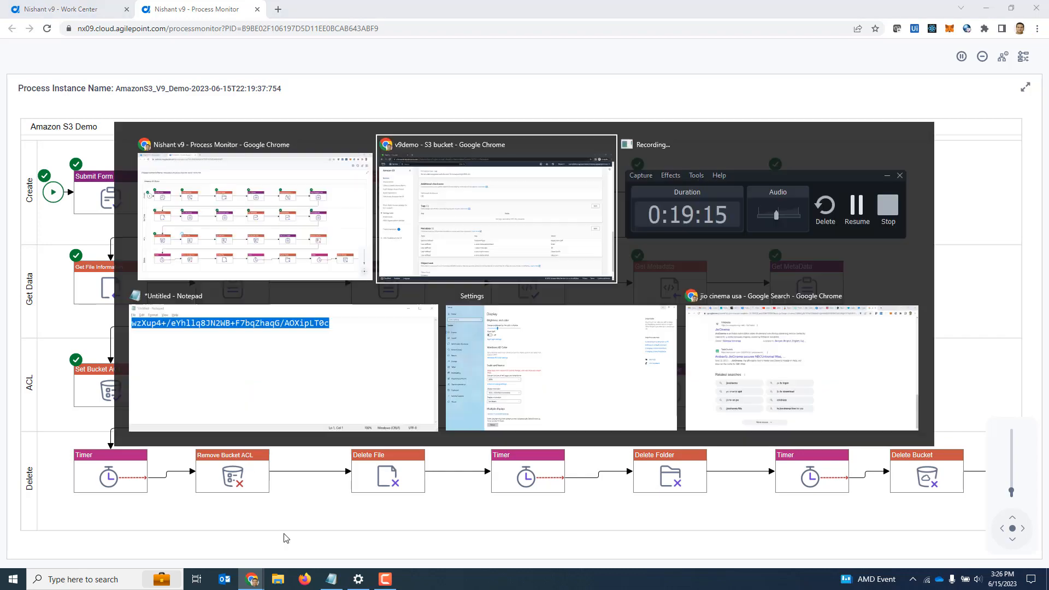
{"action": "scroll", "coordinate": [253, 373], "scroll_direction": "up", "scroll_amount": 13}
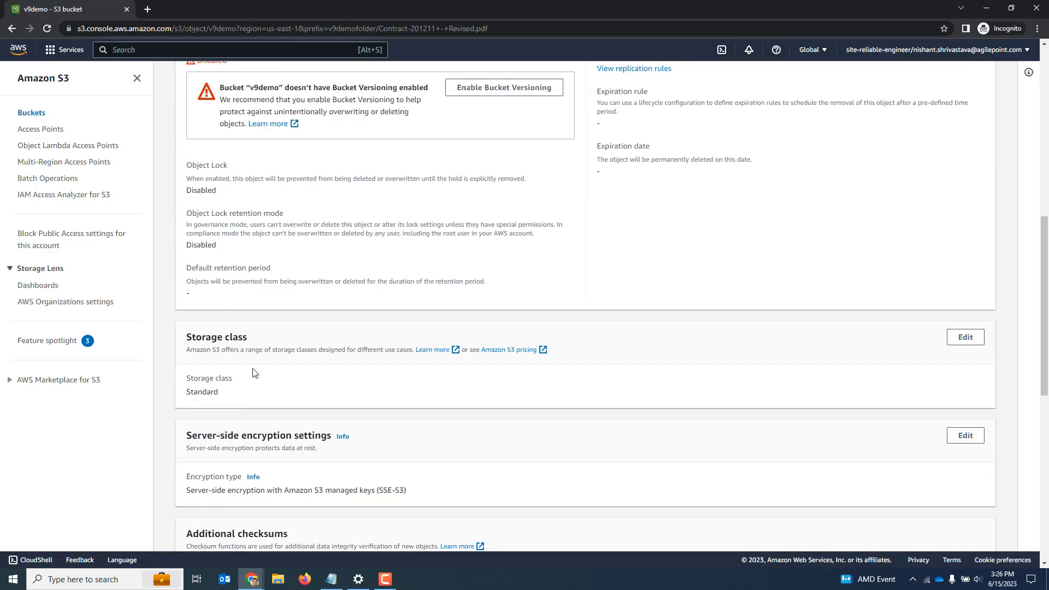
{"action": "scroll", "coordinate": [253, 373], "scroll_direction": "up", "scroll_amount": 5}
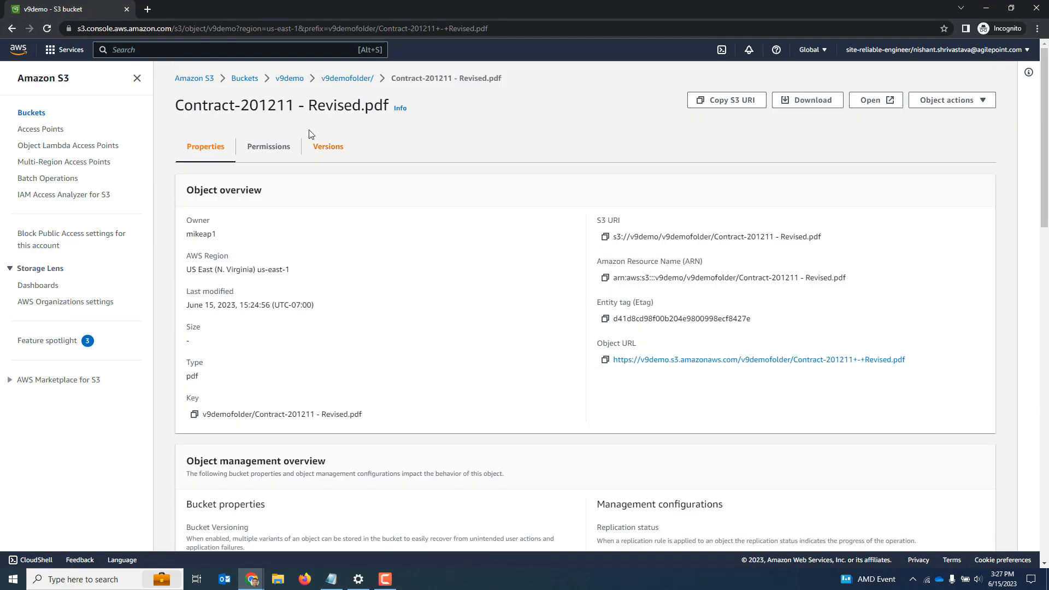
{"action": "left_click", "coordinate": [283, 79]}
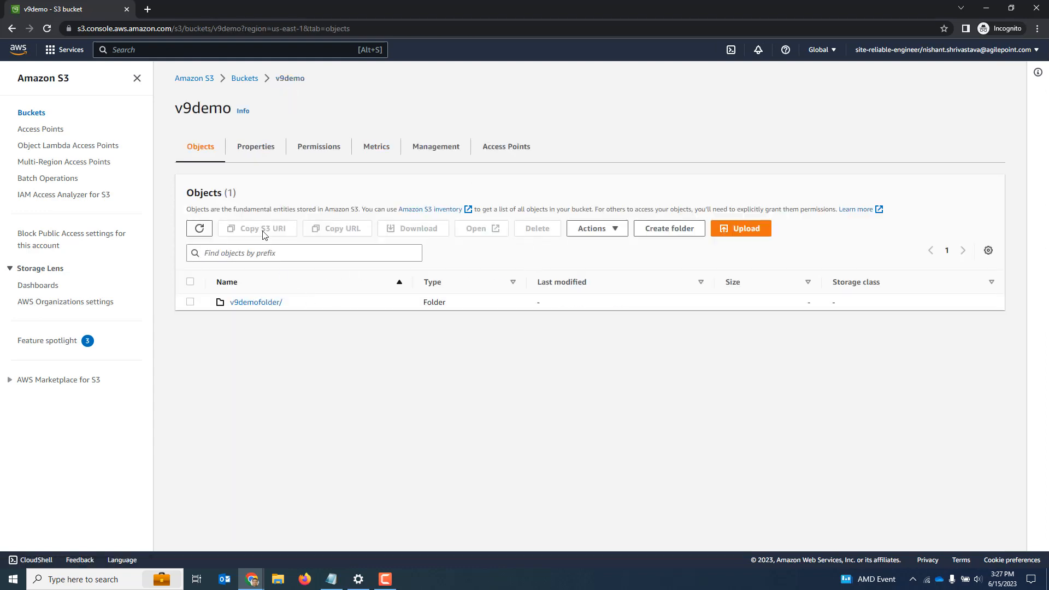
{"action": "left_click", "coordinate": [318, 148]}
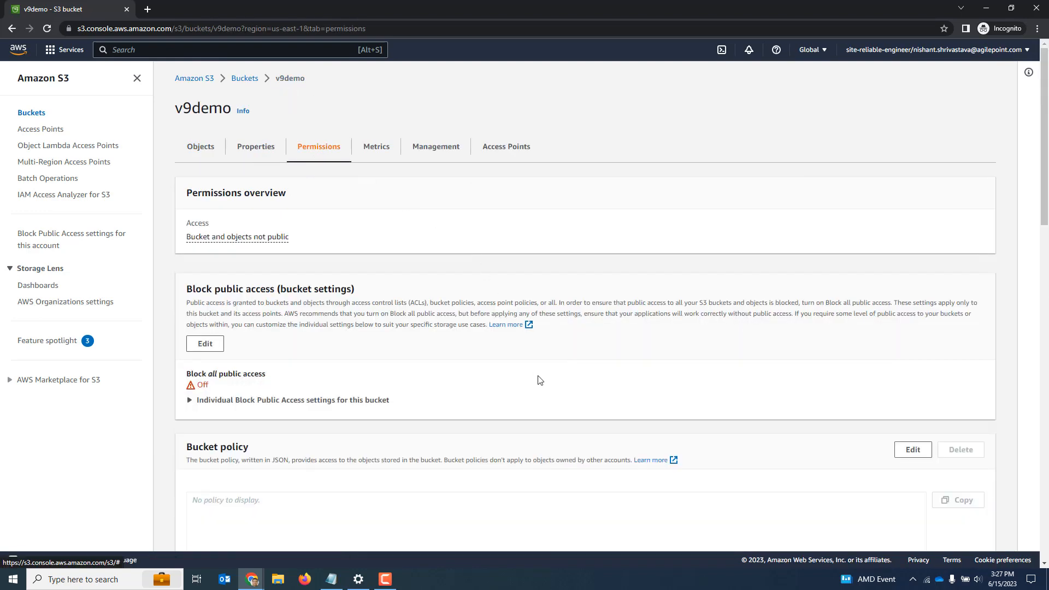
{"action": "scroll", "coordinate": [540, 381], "scroll_direction": "down", "scroll_amount": 15}
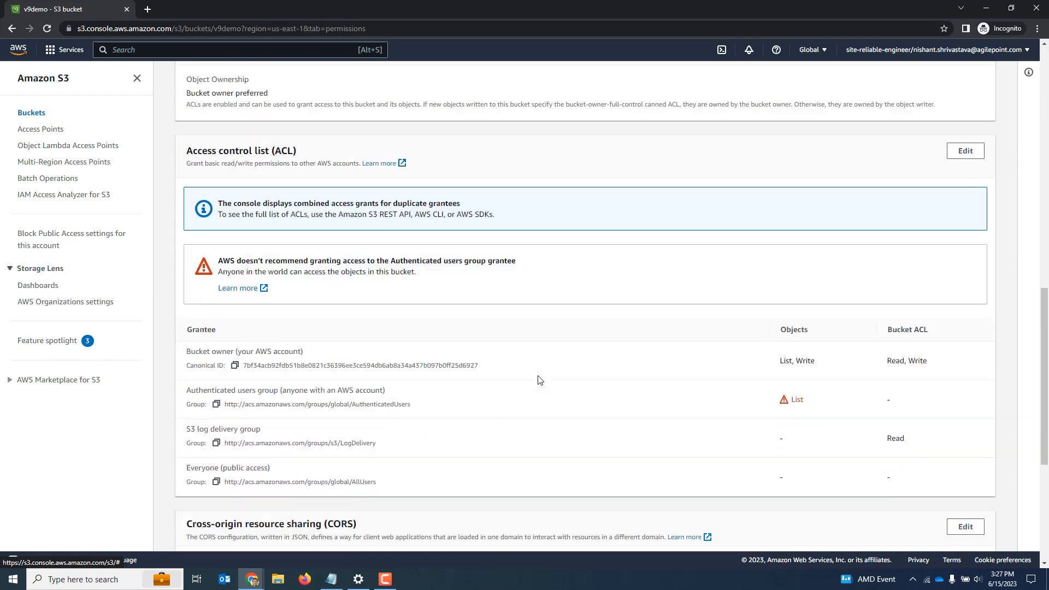
{"action": "scroll", "coordinate": [537, 381], "scroll_direction": "up", "scroll_amount": 1}
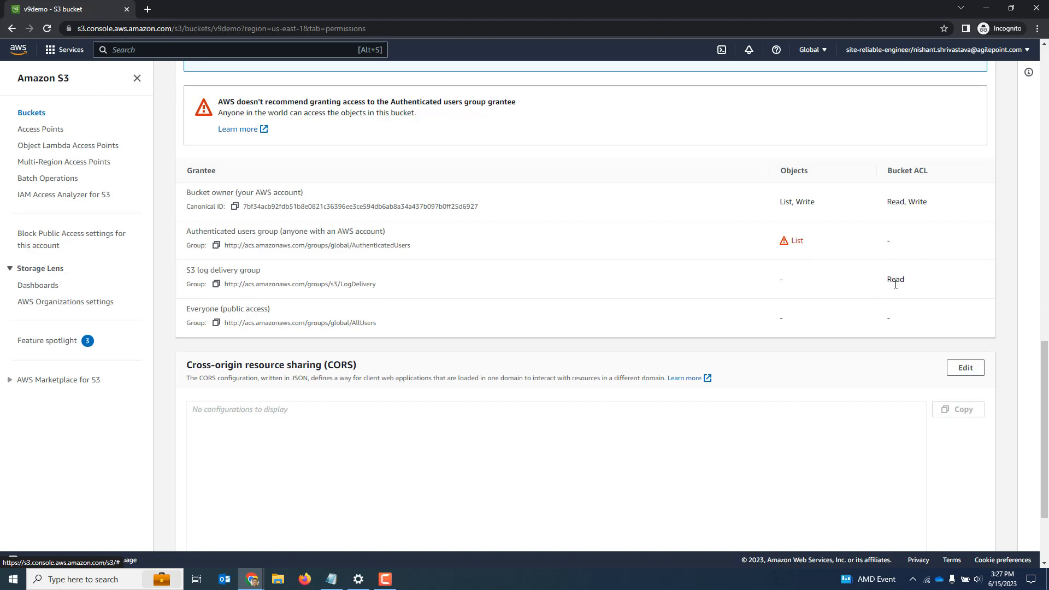
{"action": "scroll", "coordinate": [759, 299], "scroll_direction": "up", "scroll_amount": 2}
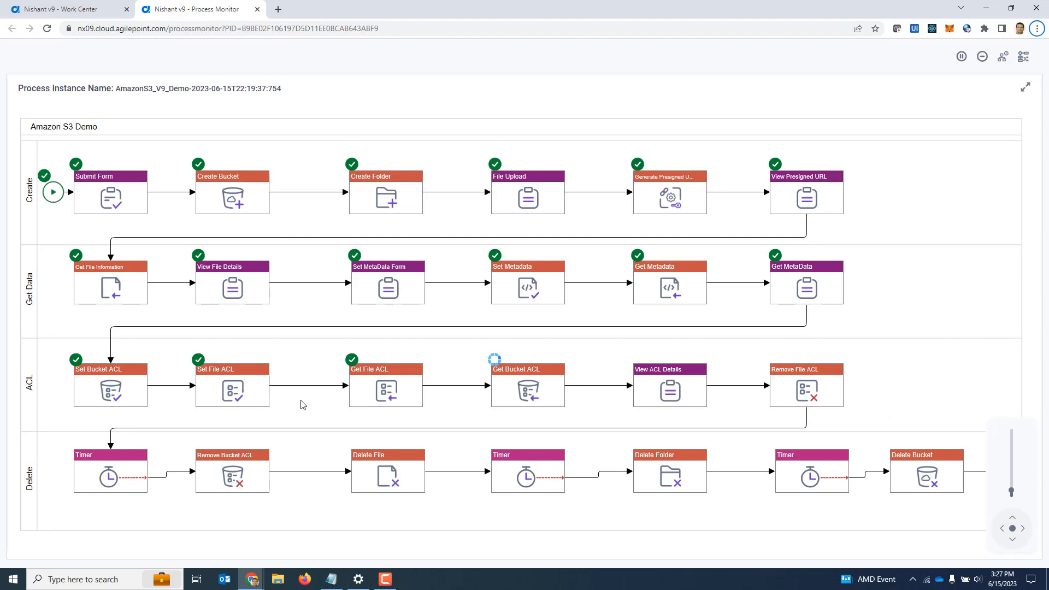
- In the Amazon S3 console, view the permissions of Contract-201211 - Revised.pdf in v9demofolder
{"action": "key", "text": "alt+Tab"}
{"action": "left_click", "coordinate": [265, 308]}
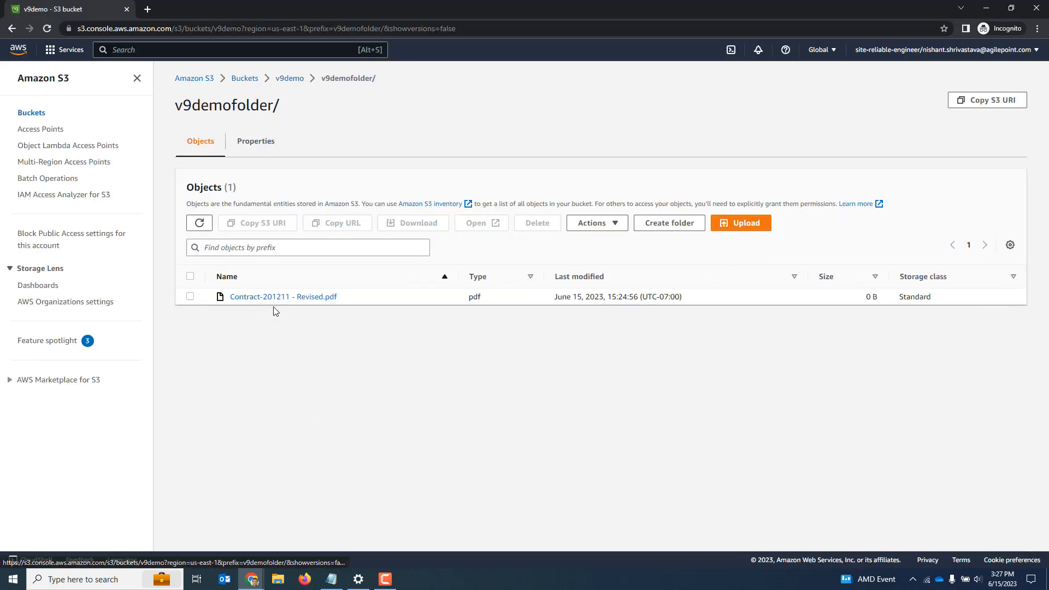
{"action": "left_click", "coordinate": [267, 299]}
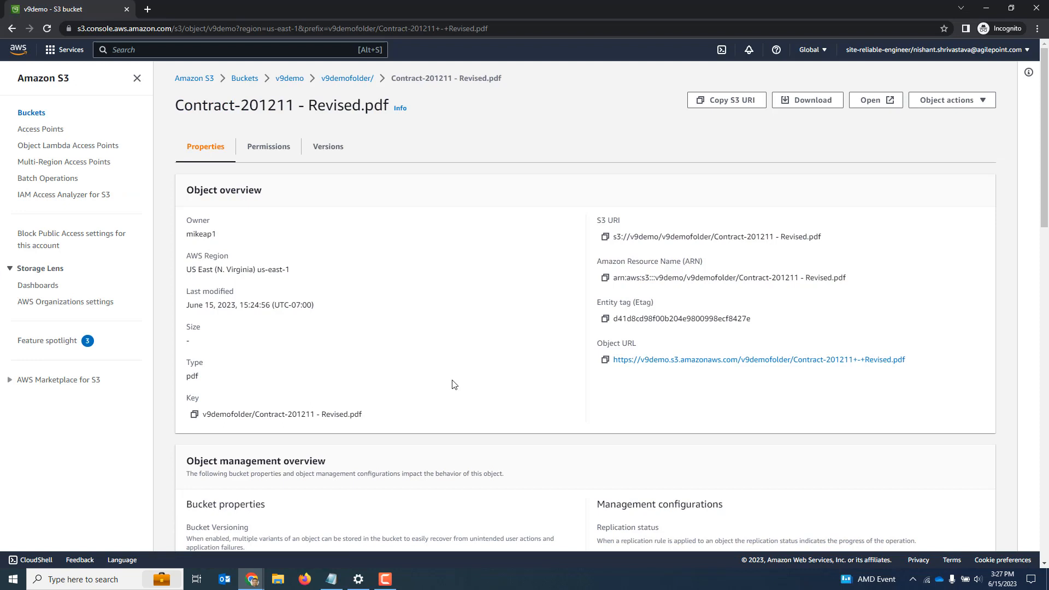
{"action": "left_click", "coordinate": [268, 148]}
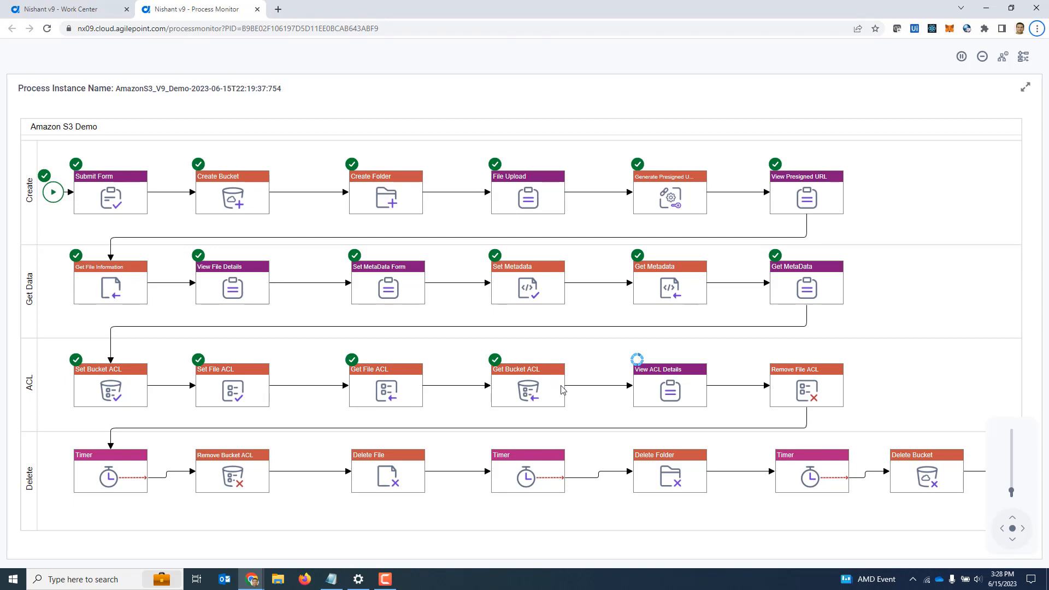
- Open the assigned View ACL Details task form and examine the group grantee URIs in the v9demo bucket's access control list
{"action": "left_click", "coordinate": [672, 392]}
{"action": "left_click", "coordinate": [857, 148]}
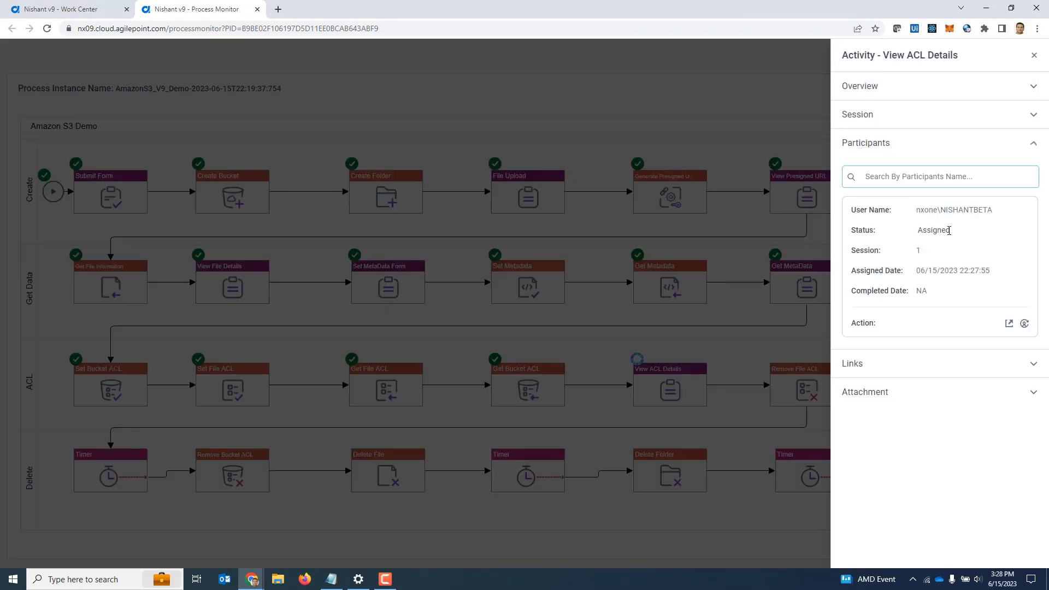
{"action": "left_click", "coordinate": [1009, 325]}
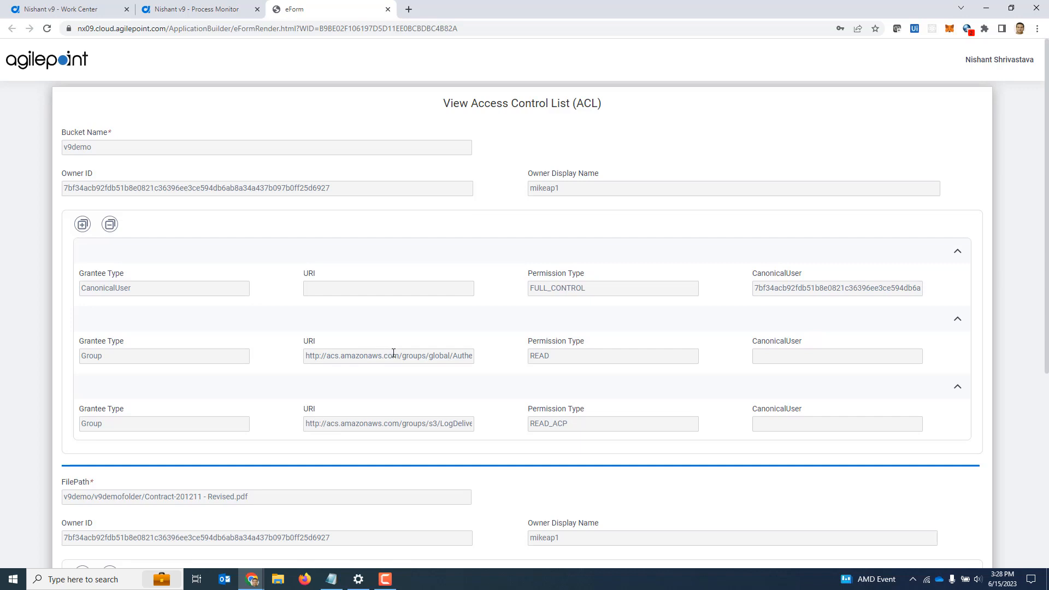
{"action": "left_click_drag", "start_coordinate": [399, 355], "coordinate": [495, 353]}
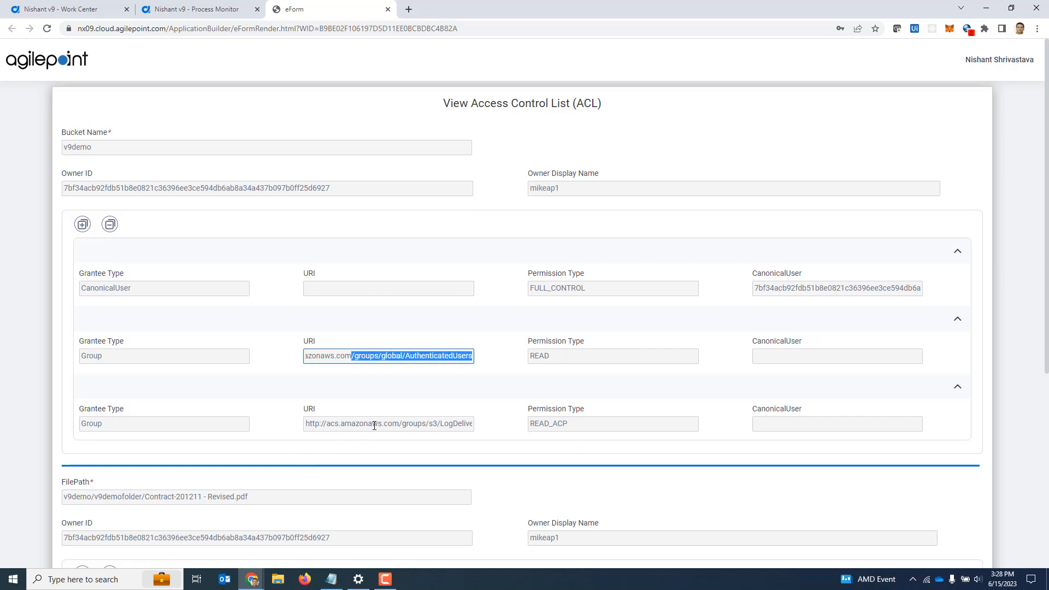
{"action": "left_click_drag", "start_coordinate": [375, 426], "coordinate": [494, 422]}
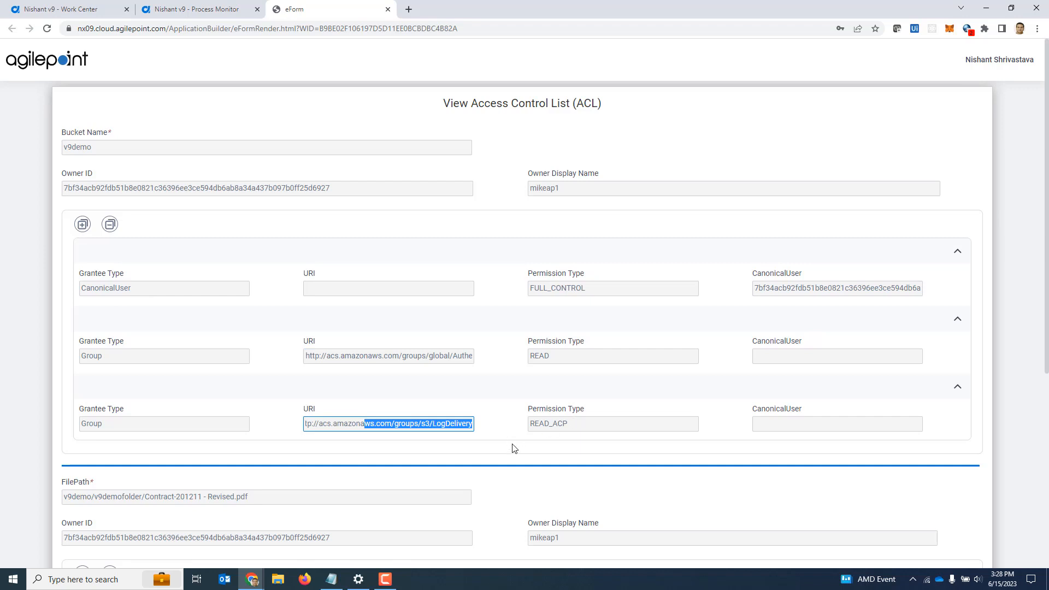
- Review the ACL entries of Contract-201211 - Revised.pdf, submit the form, and close the View ACL Details activity details
{"action": "scroll", "coordinate": [514, 448], "scroll_direction": "down", "scroll_amount": 5}
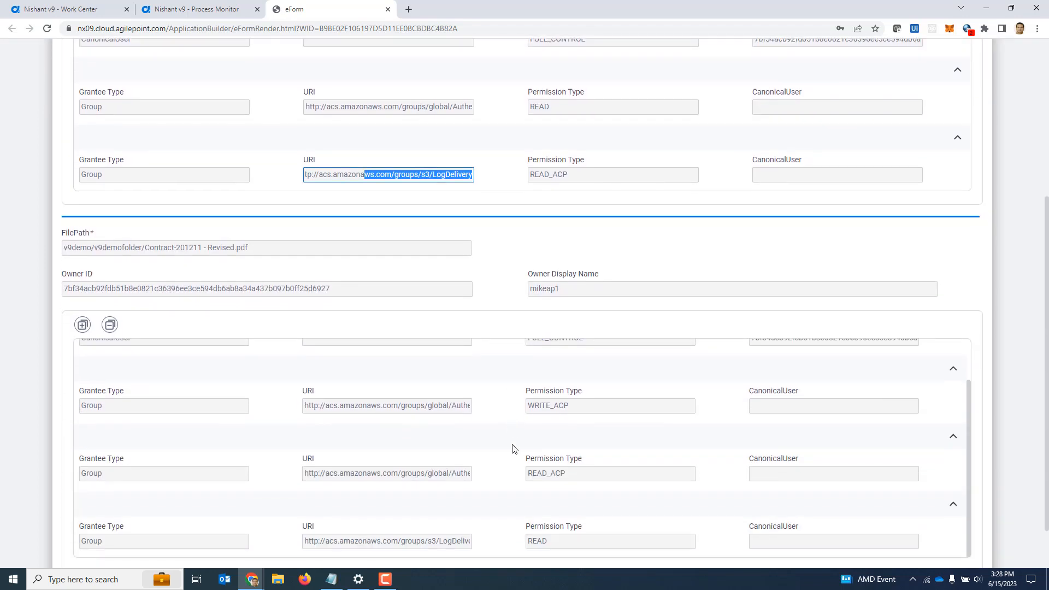
{"action": "scroll", "coordinate": [514, 448], "scroll_direction": "down", "scroll_amount": 1}
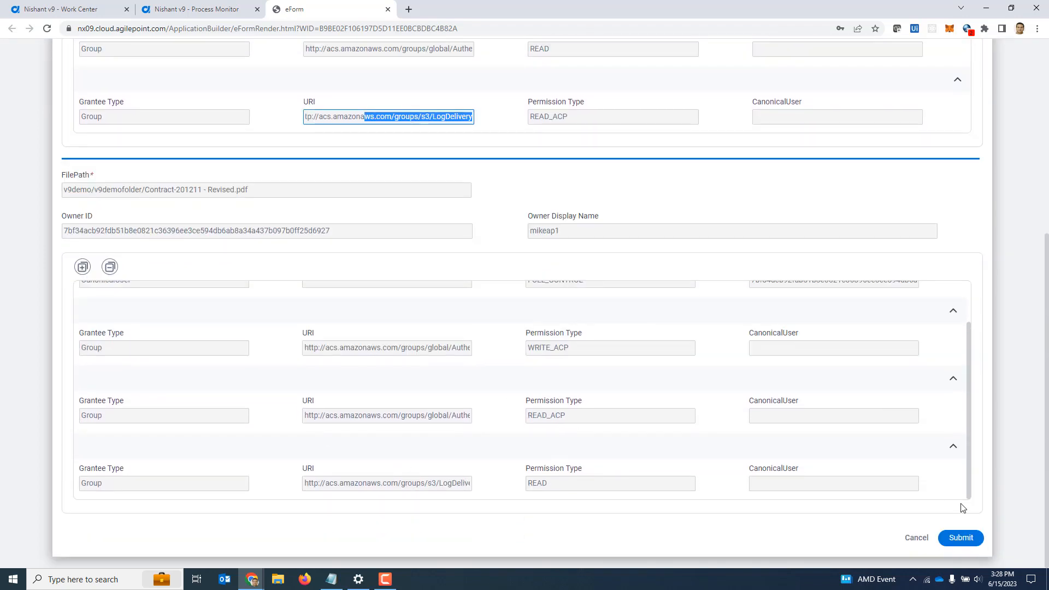
{"action": "left_click", "coordinate": [965, 541]}
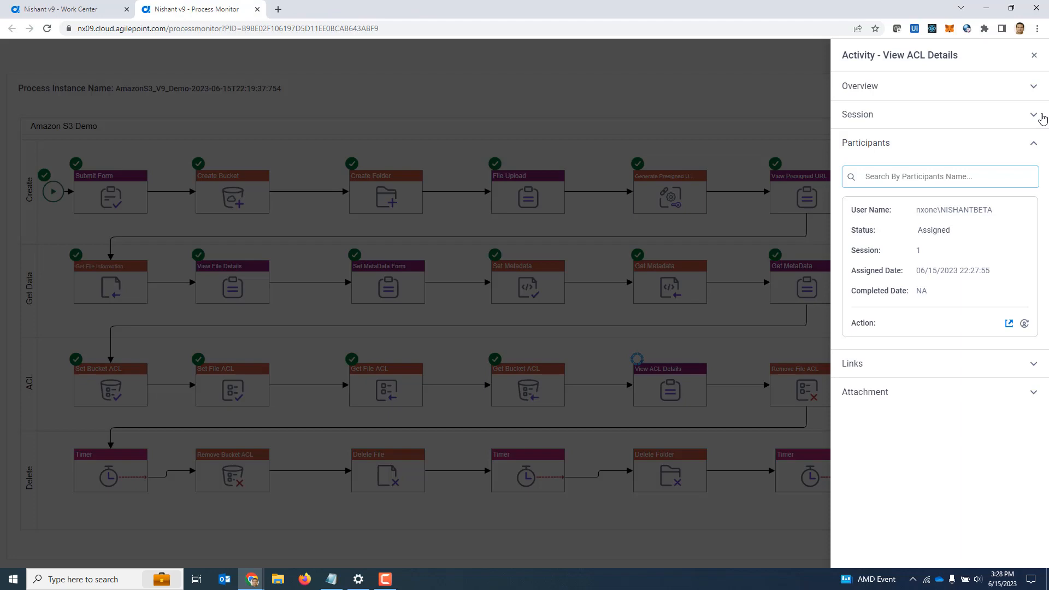
{"action": "left_click", "coordinate": [1035, 55]}
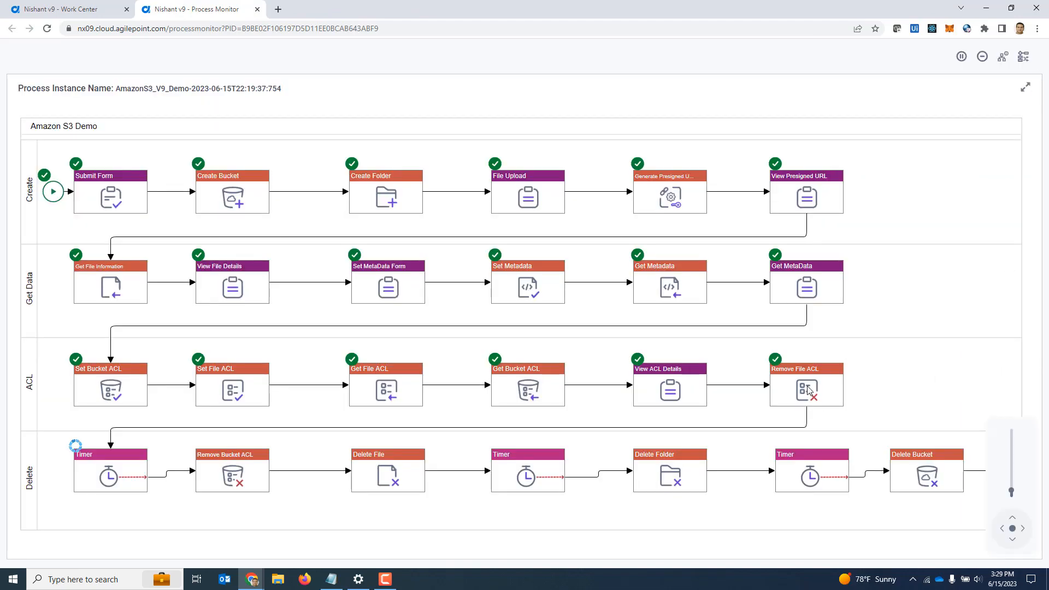
- Switch to the Amazon S3 console, refresh the permissions of Contract-201211 - Revised.pdf, and return to the Process Monitor
{"action": "key", "text": "alt+Tab"}
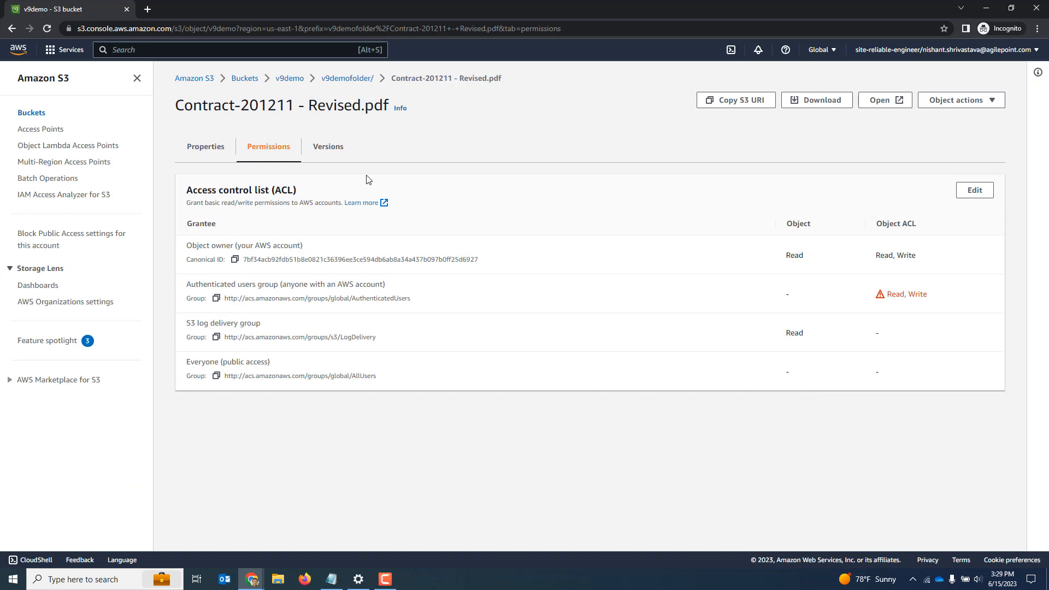
{"action": "left_click", "coordinate": [48, 30]}
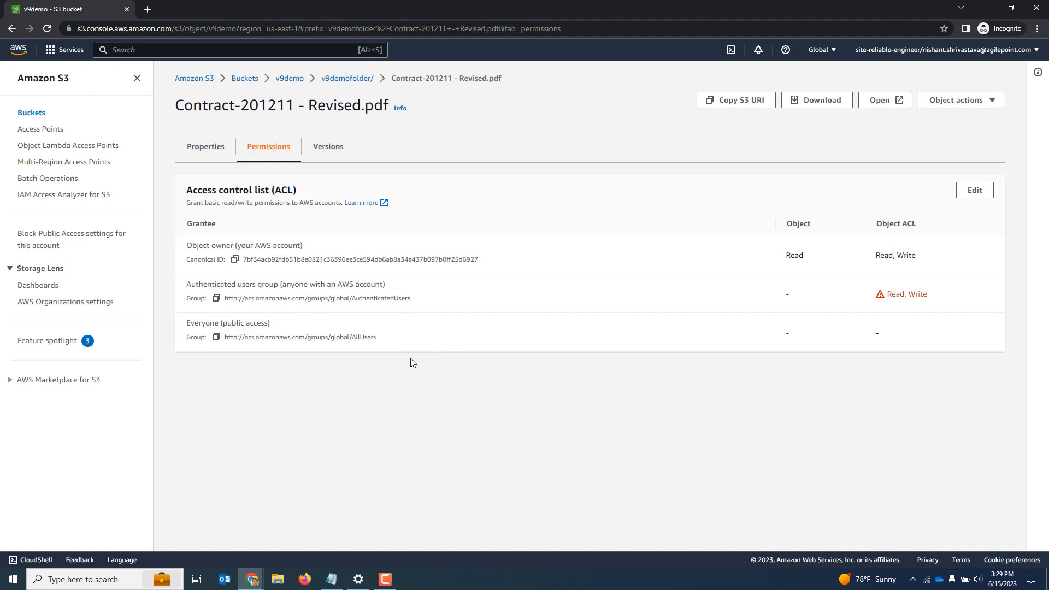
{"action": "key", "text": "alt+Tab"}
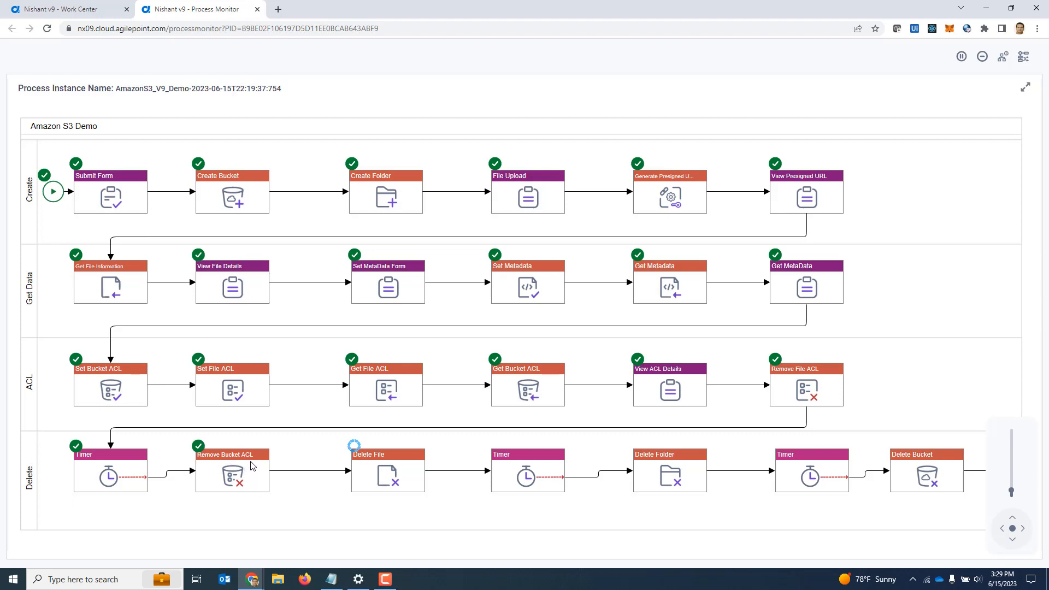
- In the Amazon S3 console, examine the access control list in the v9demo bucket's permissions, and go back to the Process Monitor
{"action": "key", "text": "alt+Tab"}
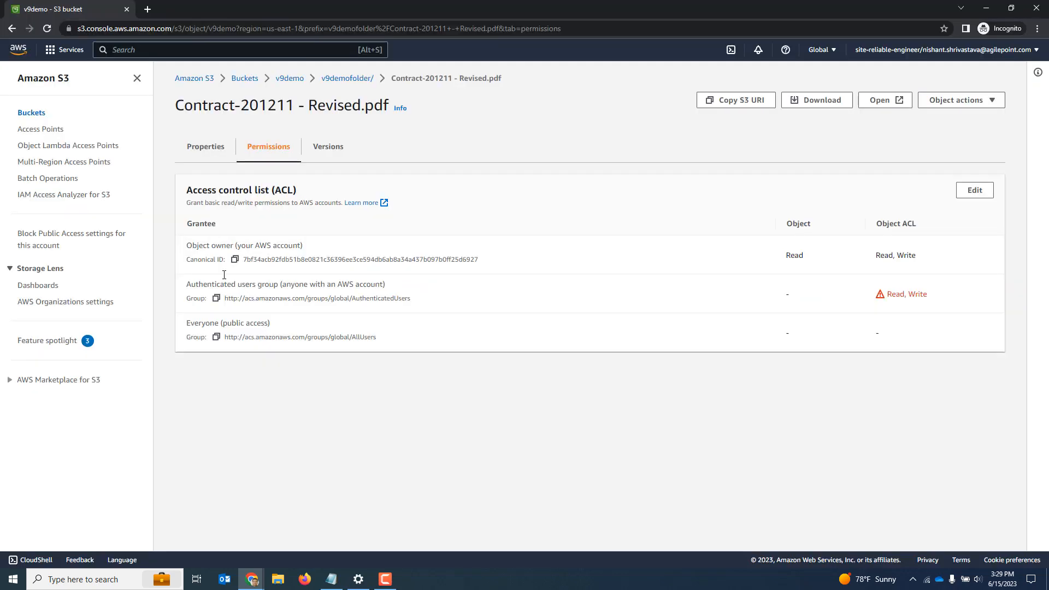
{"action": "left_click", "coordinate": [289, 78]}
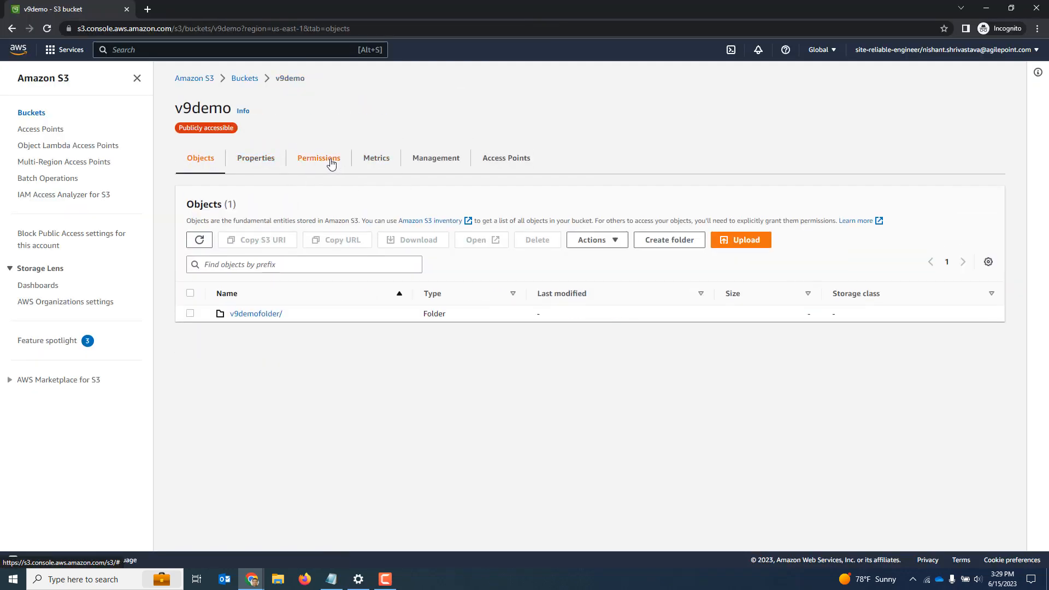
{"action": "left_click", "coordinate": [334, 163]}
{"action": "scroll", "coordinate": [506, 330], "scroll_direction": "down", "scroll_amount": 5}
{"action": "scroll", "coordinate": [505, 329], "scroll_direction": "down", "scroll_amount": 8}
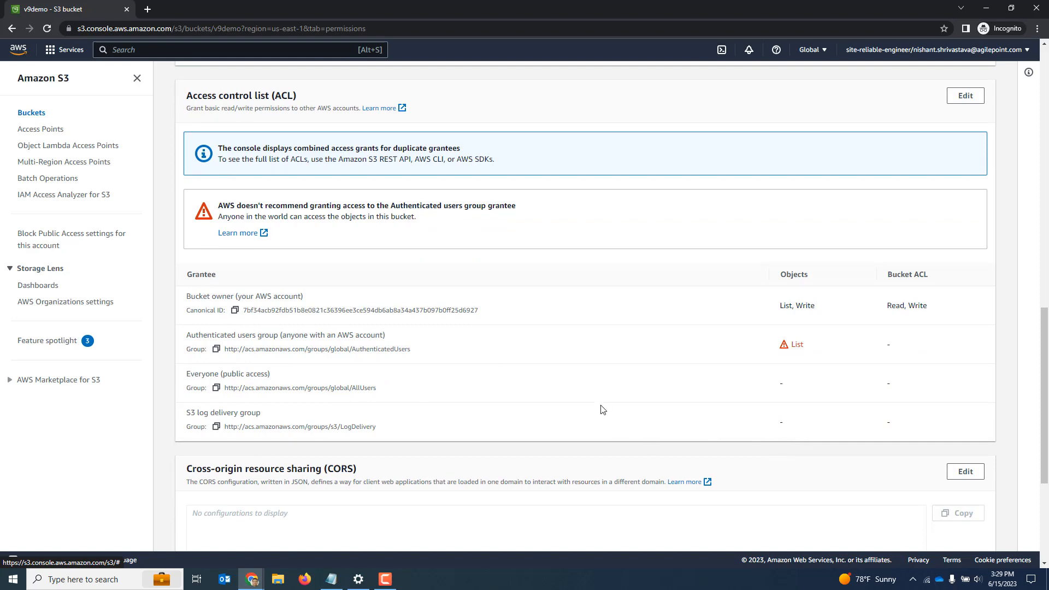
{"action": "key", "text": "alt+Tab"}
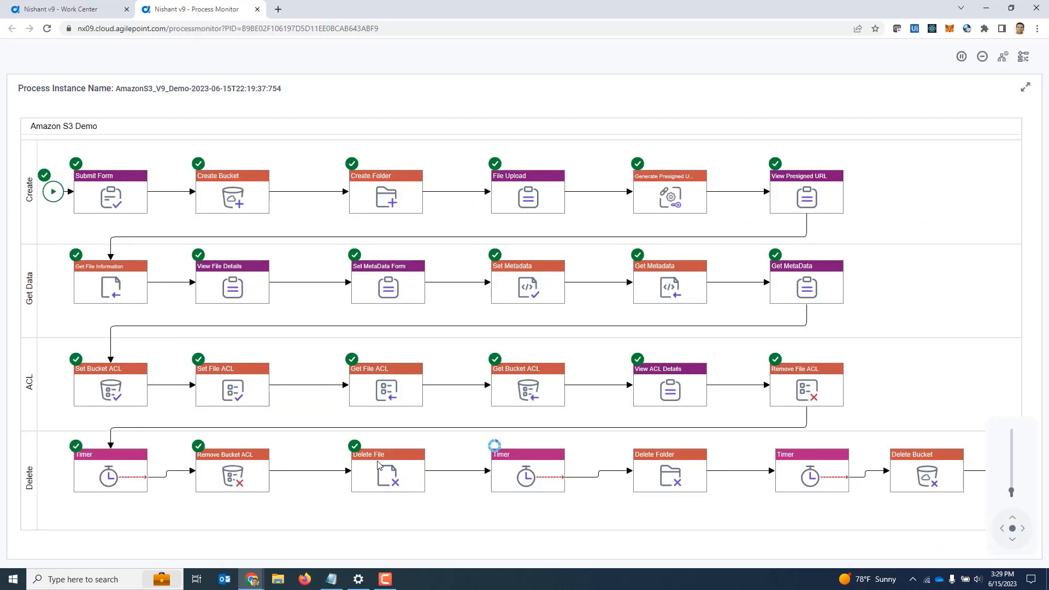
- In the Amazon S3 console, reopen the v9demo bucket from the bucket list, check v9demofolder, and refresh the bucket's objects
{"action": "key", "text": "alt+Tab"}
{"action": "scroll", "coordinate": [410, 370], "scroll_direction": "up", "scroll_amount": 15}
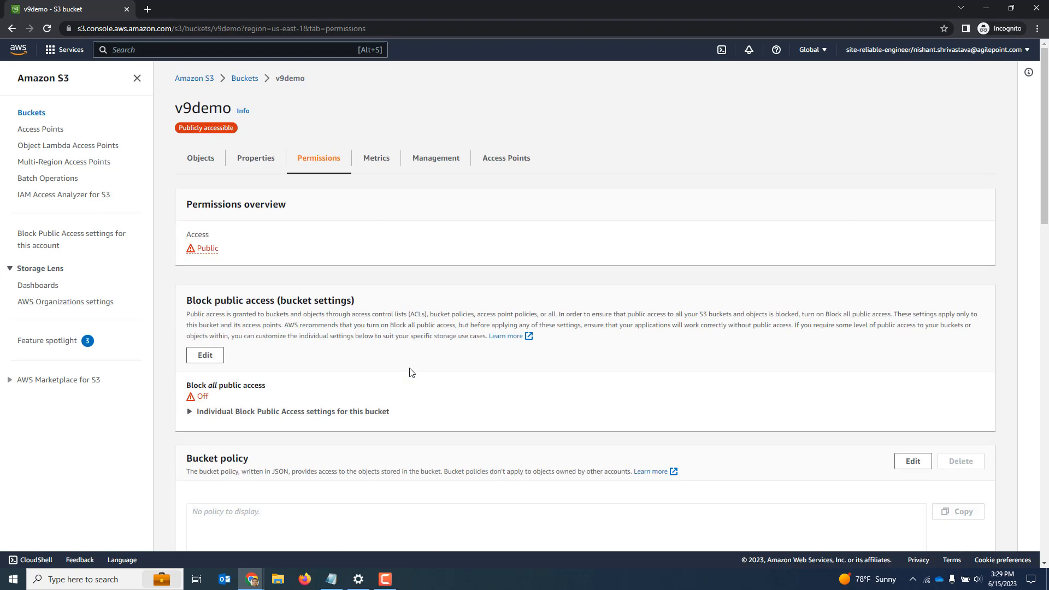
{"action": "scroll", "coordinate": [411, 372], "scroll_direction": "down", "scroll_amount": 1}
{"action": "left_click", "coordinate": [245, 66]}
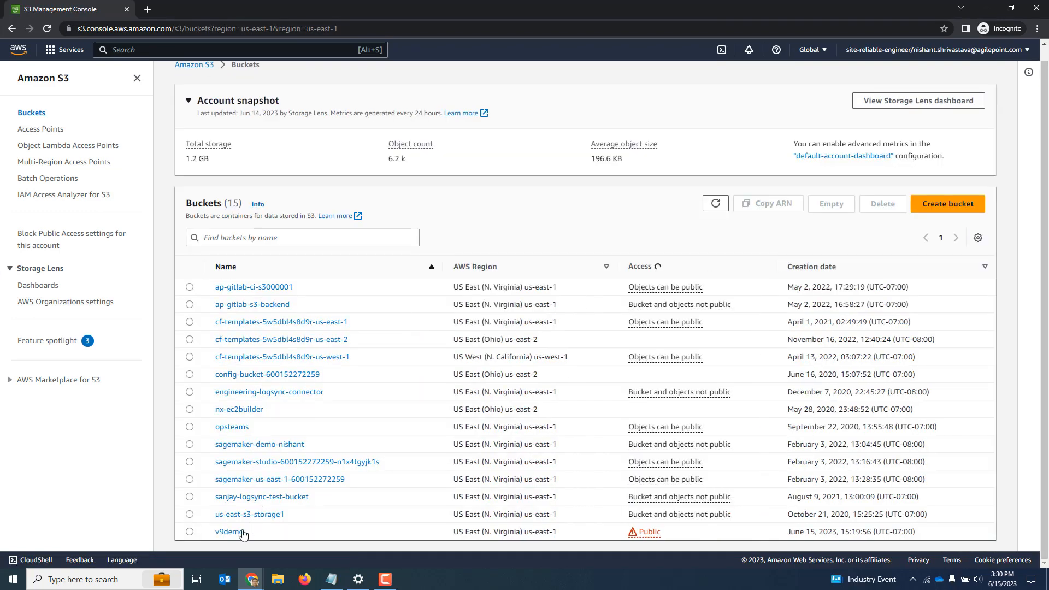
{"action": "left_click", "coordinate": [243, 534]}
{"action": "left_click", "coordinate": [260, 314]}
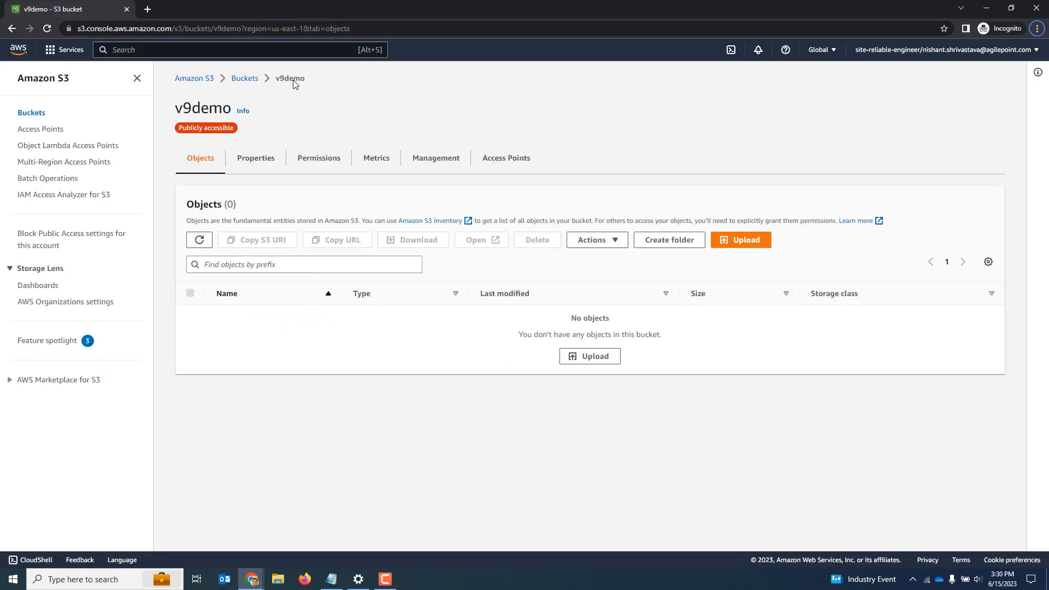
{"action": "left_click", "coordinate": [49, 32]}
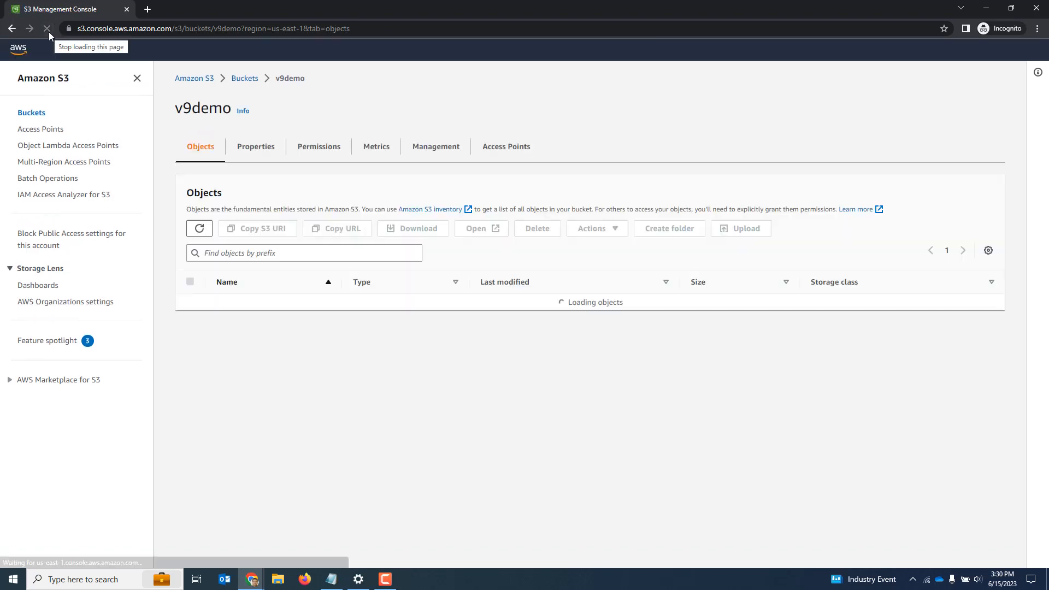
- Check the Delete Bucket activity in the Process Monitor and reload the v9demo bucket page in the Amazon S3 console
{"action": "key", "text": "alt+Tab"}
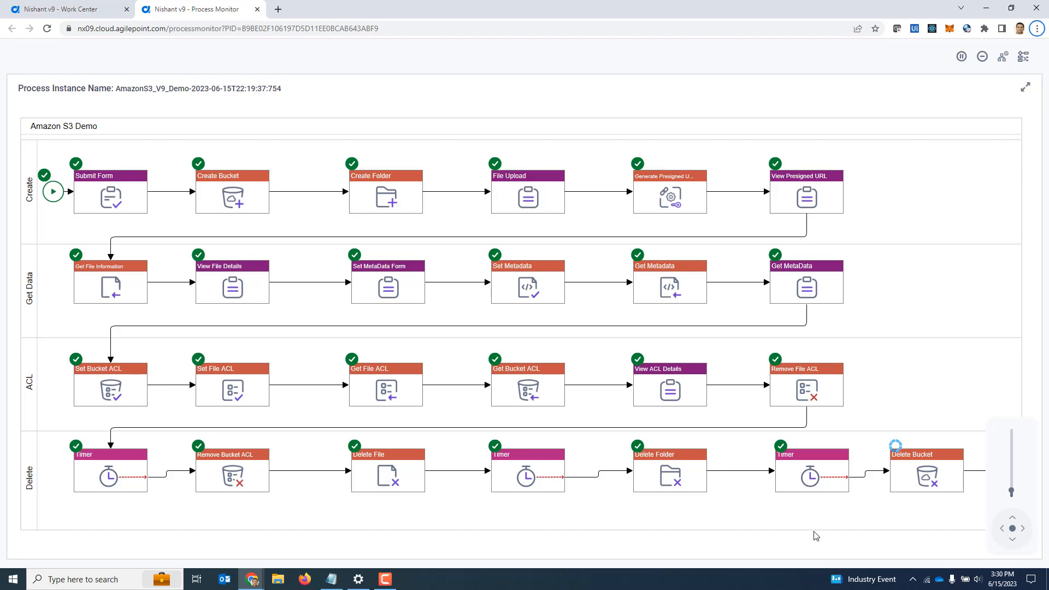
{"action": "key", "text": "alt+Tab"}
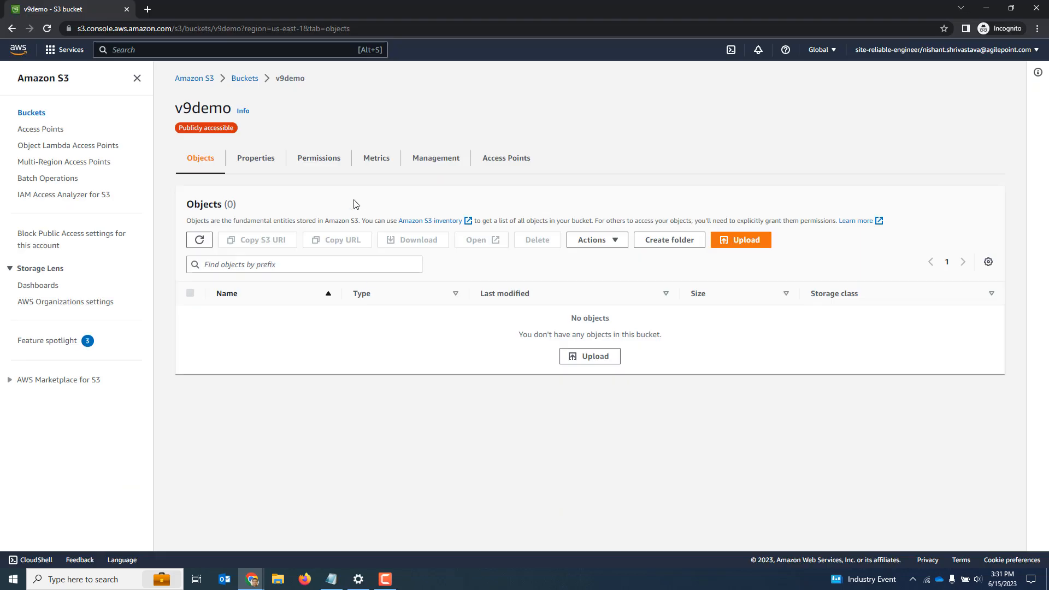
{"action": "left_click", "coordinate": [47, 30]}
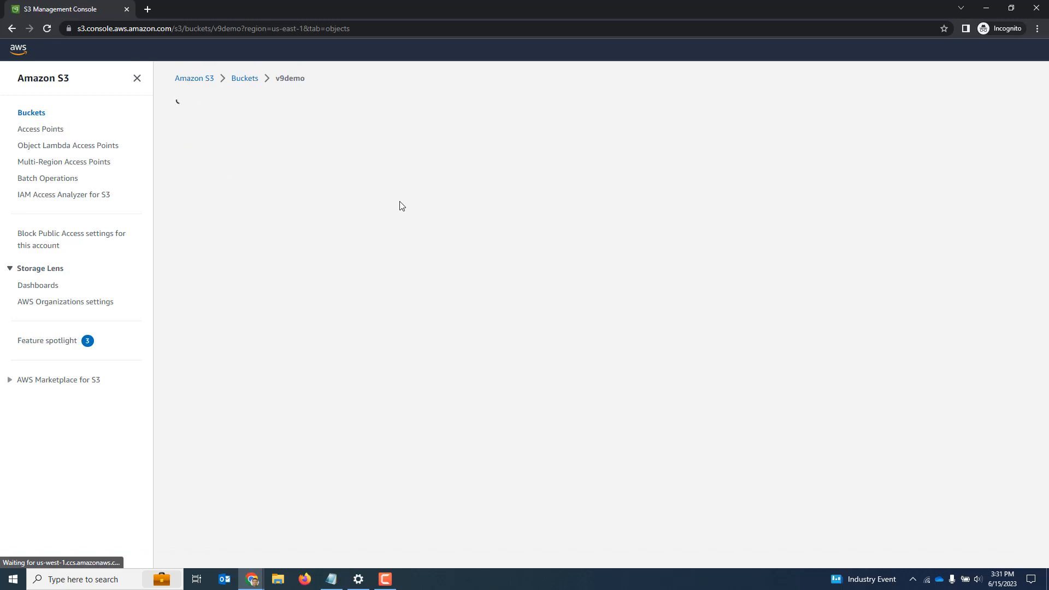